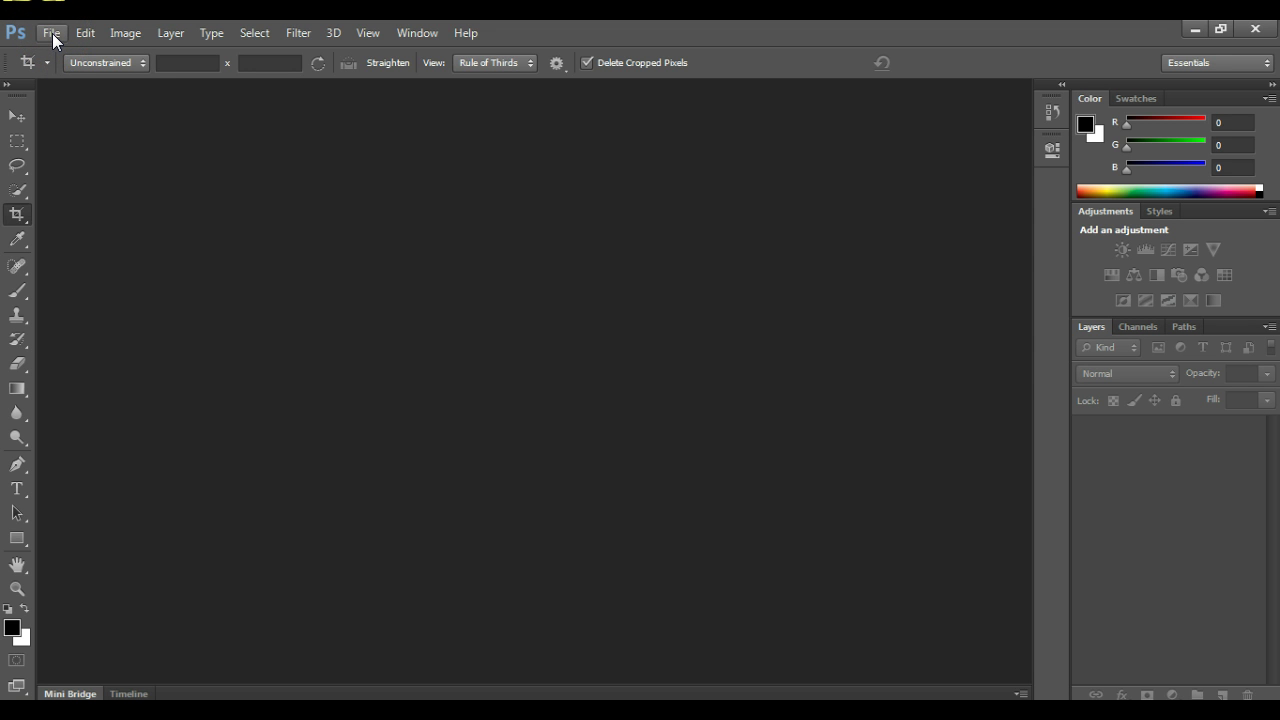
# Create a white CMYK document named Lastname_crazy8s, 8 by 8 inches at 188 pixels per inch.
pyautogui.click(52, 38)
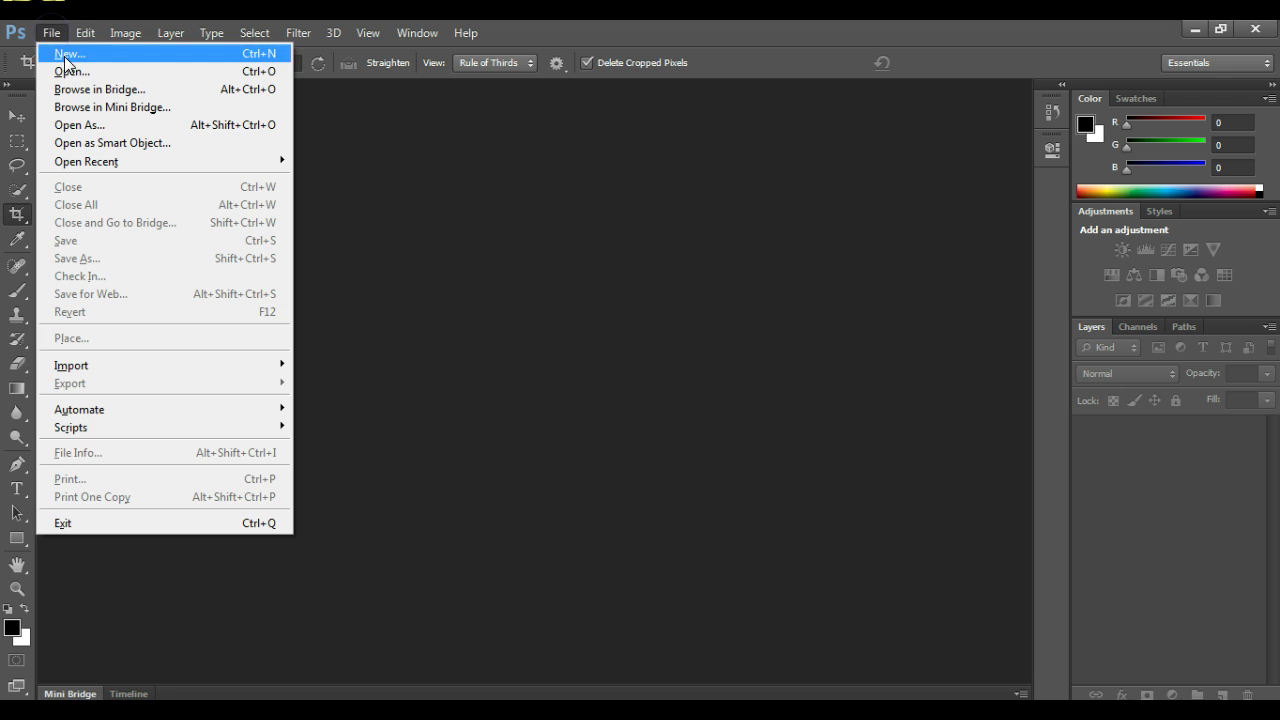
pyautogui.click(66, 56)
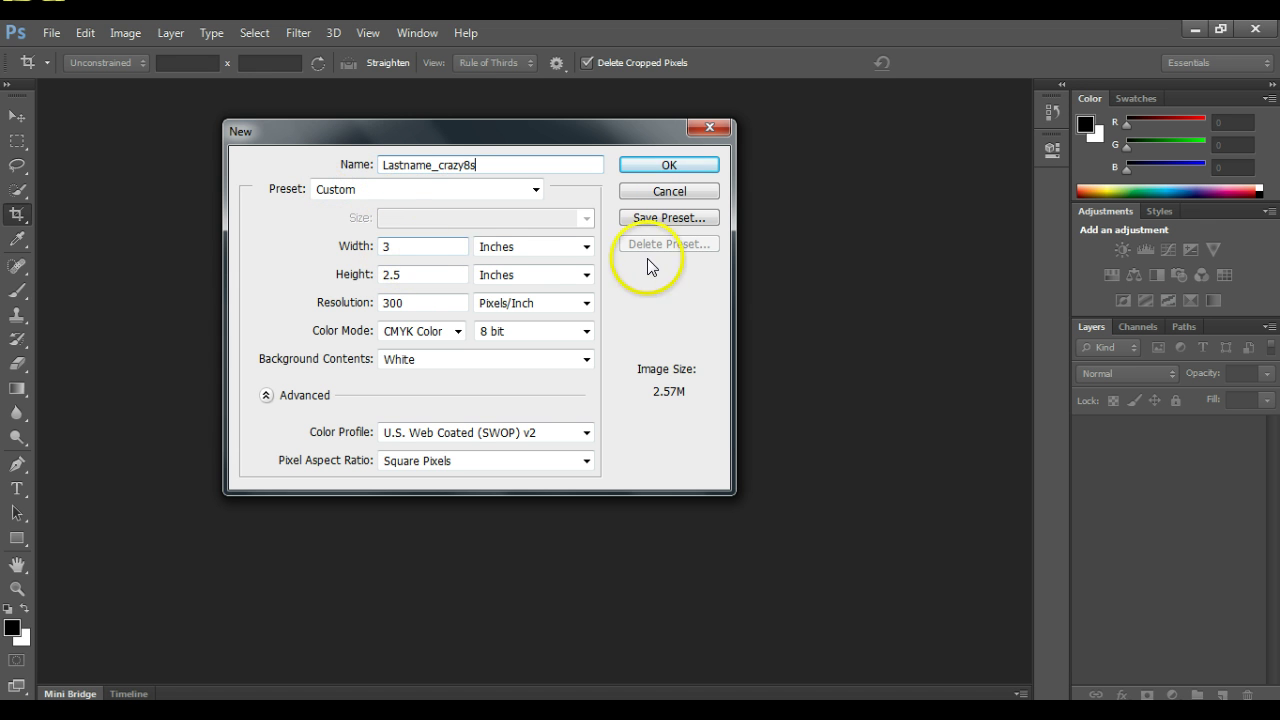
pyautogui.click(344, 246)
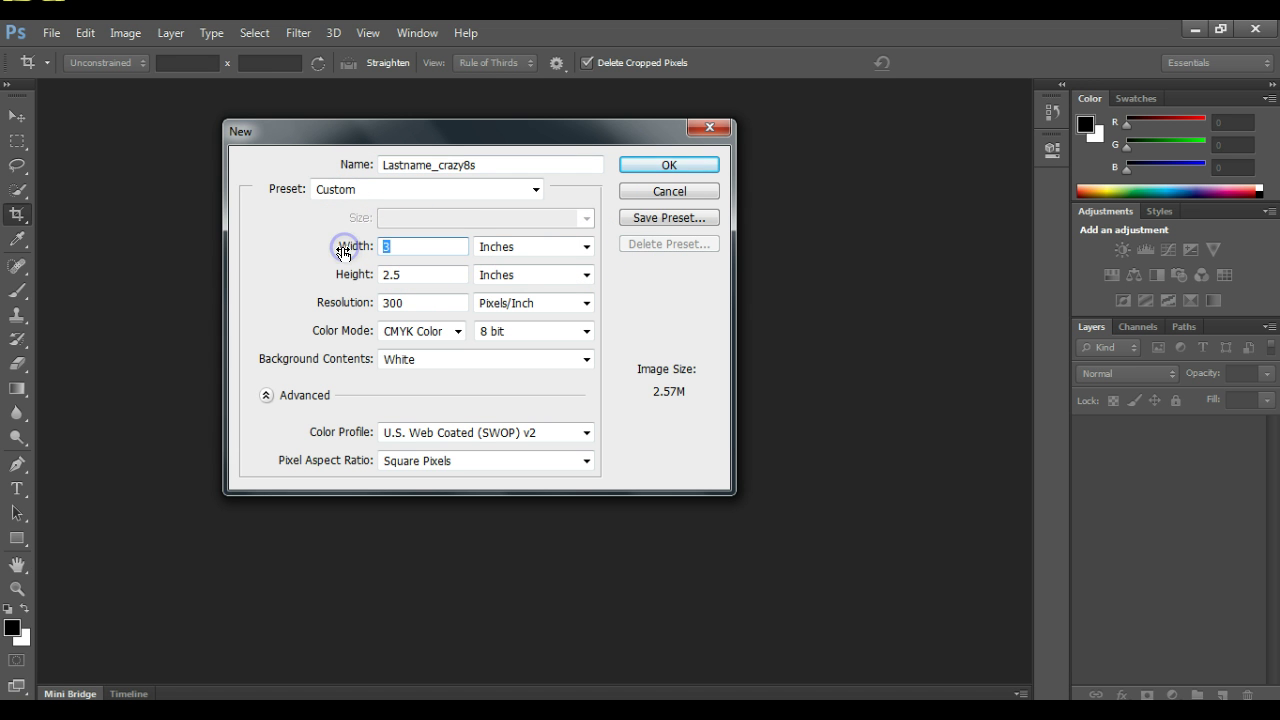
pyautogui.write('8')
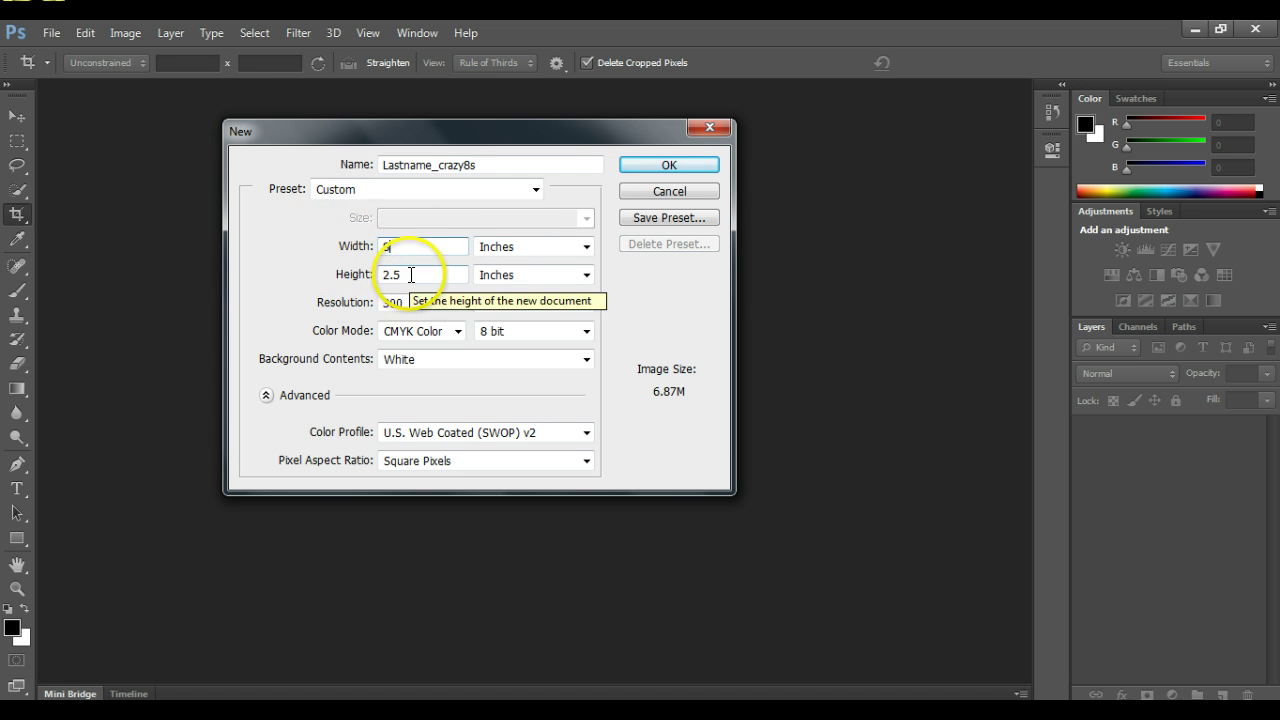
pyautogui.click(337, 275)
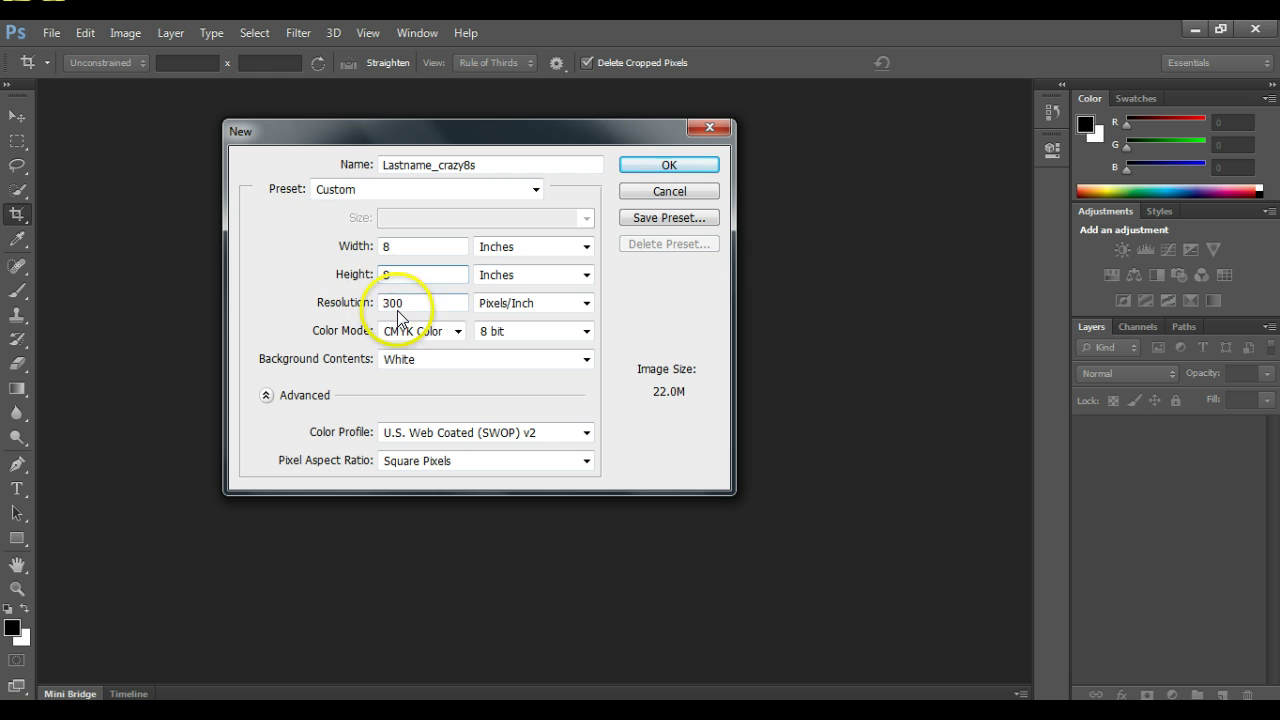
pyautogui.click(341, 297)
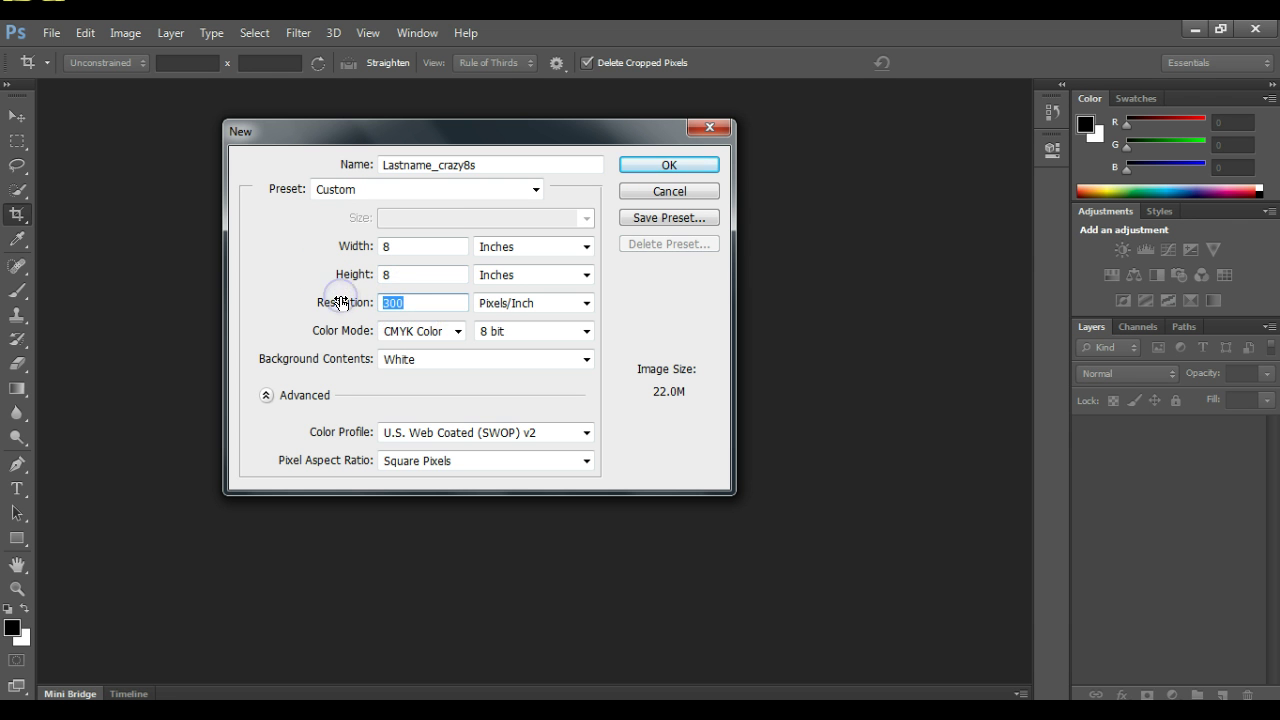
pyautogui.write('188')
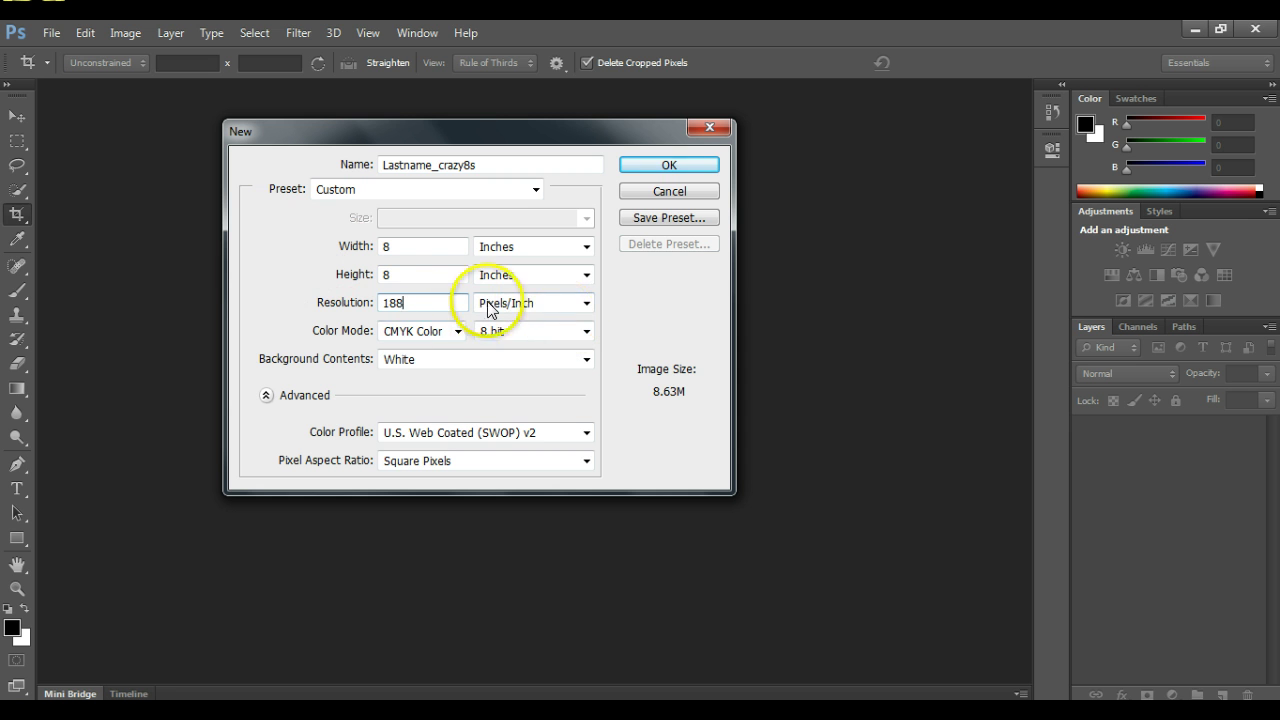
pyautogui.click(644, 166)
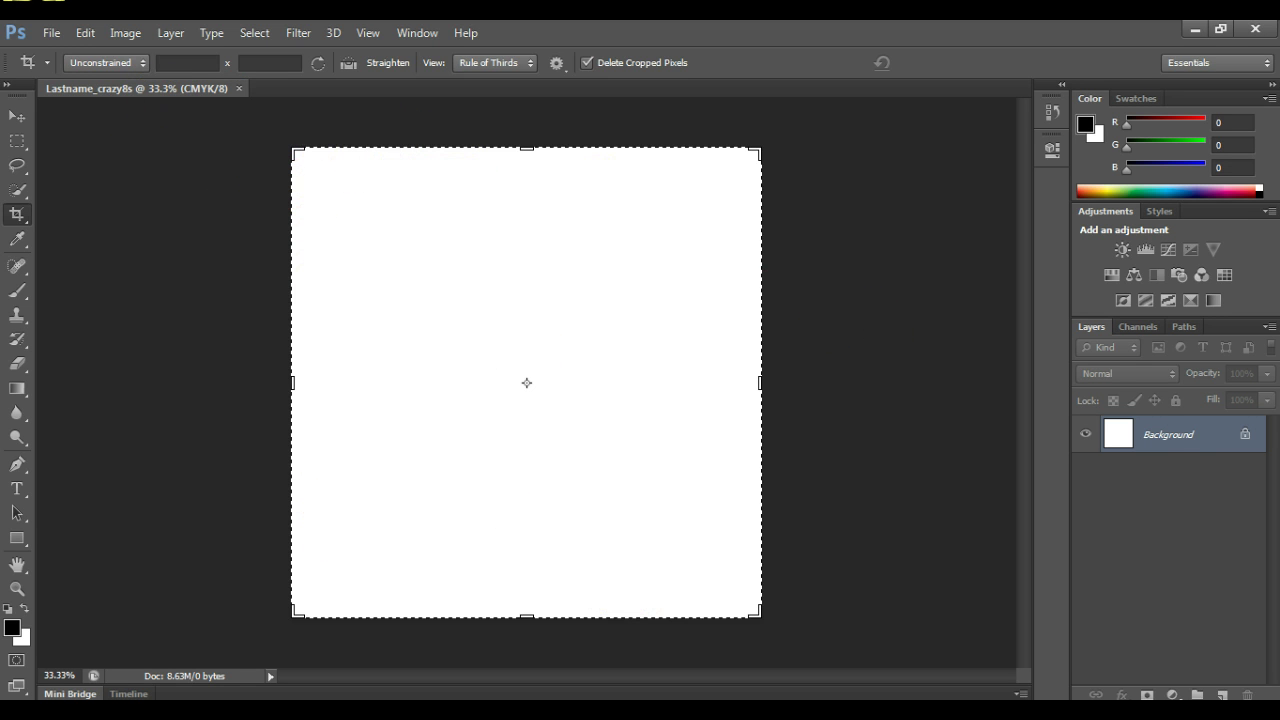
# Start opening files and browse to the Crazy 8s folder on the Desktop.
pyautogui.click(51, 32)
pyautogui.click(62, 71)
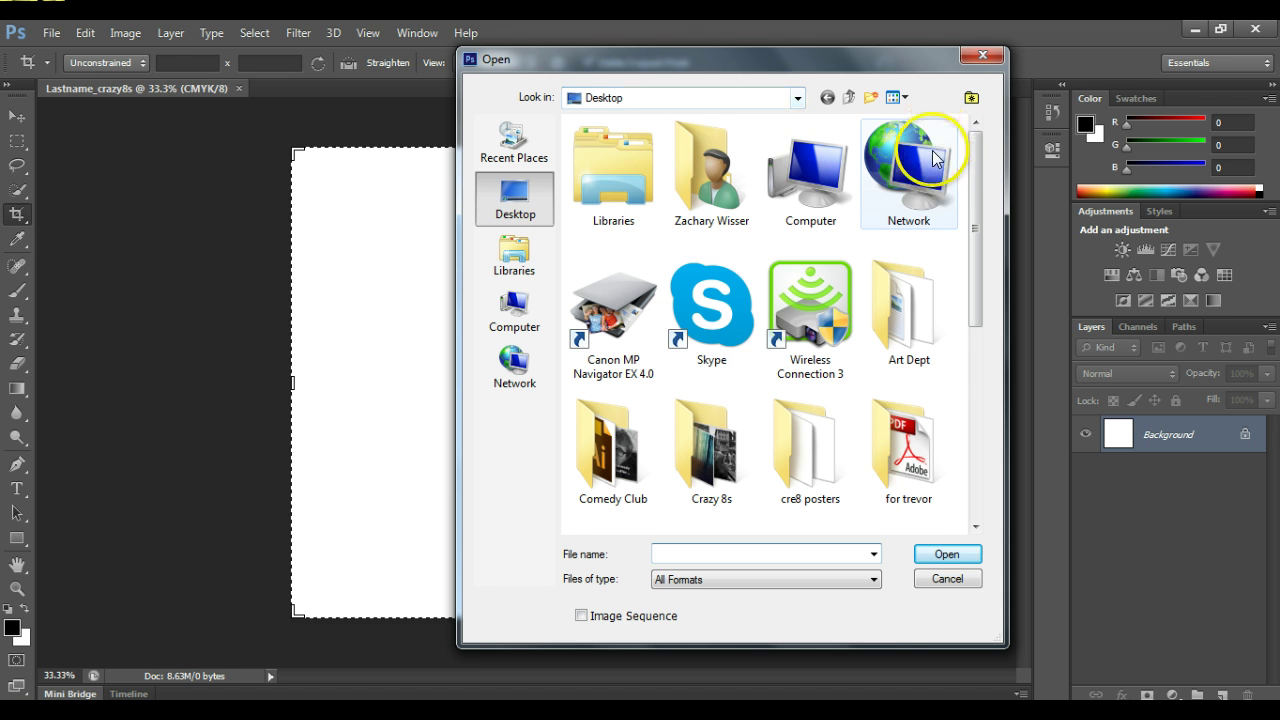
pyautogui.moveTo(971, 186); pyautogui.dragTo(980, 294)
pyautogui.click(733, 190)
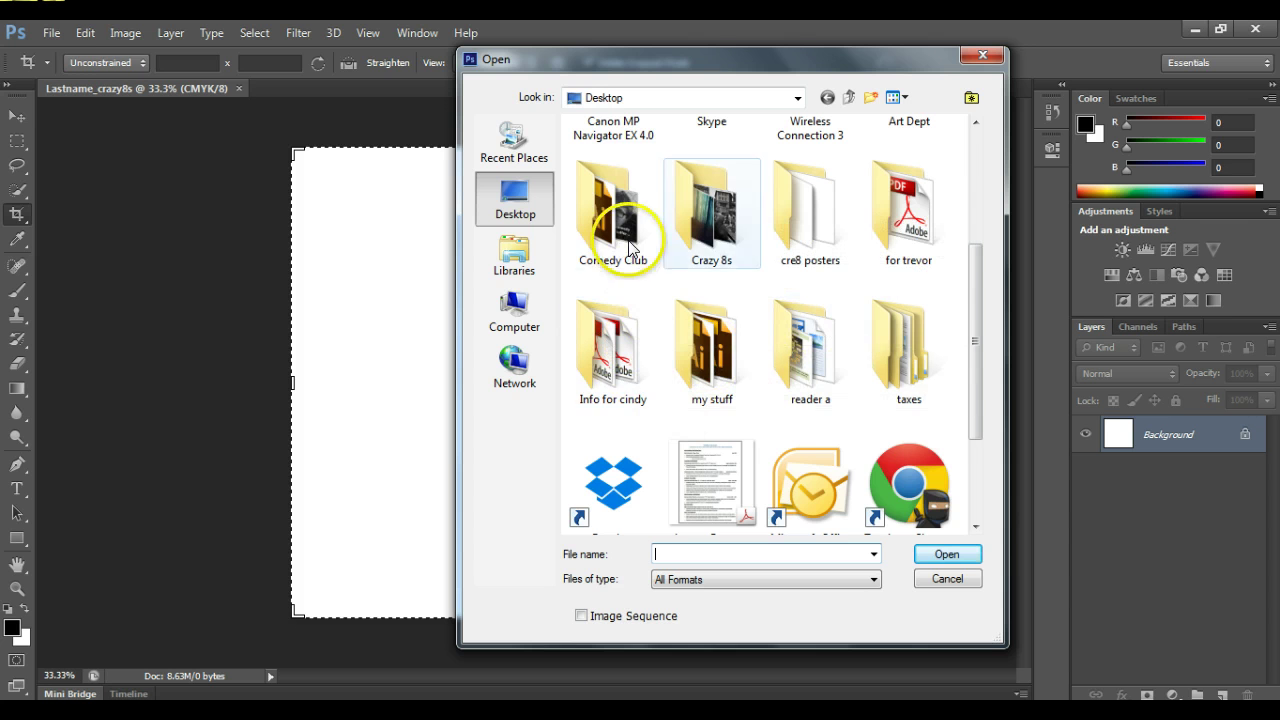
pyautogui.click(705, 225)
pyautogui.doubleClick(705, 225)
# Select all eight images in the Crazy 8s folder and open them together.
pyautogui.click(612, 170)
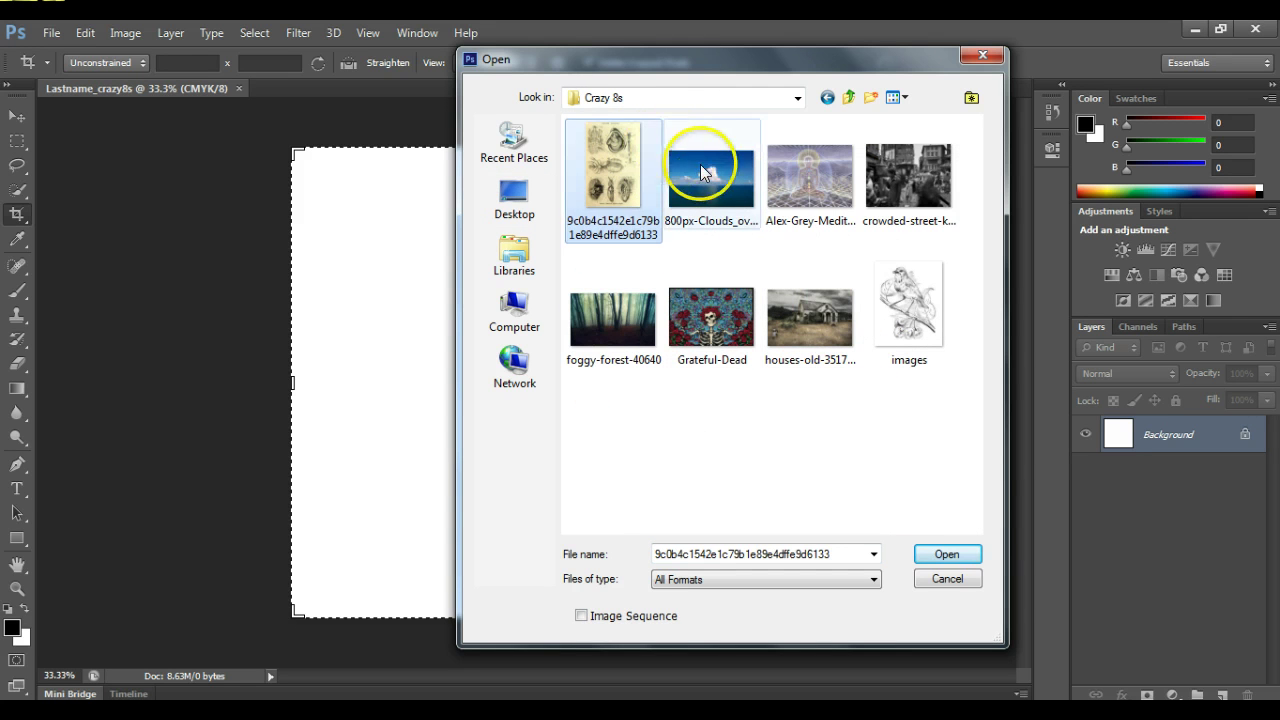
pyautogui.keyDown('ctrl'); pyautogui.click(710, 180); pyautogui.keyUp('ctrl')
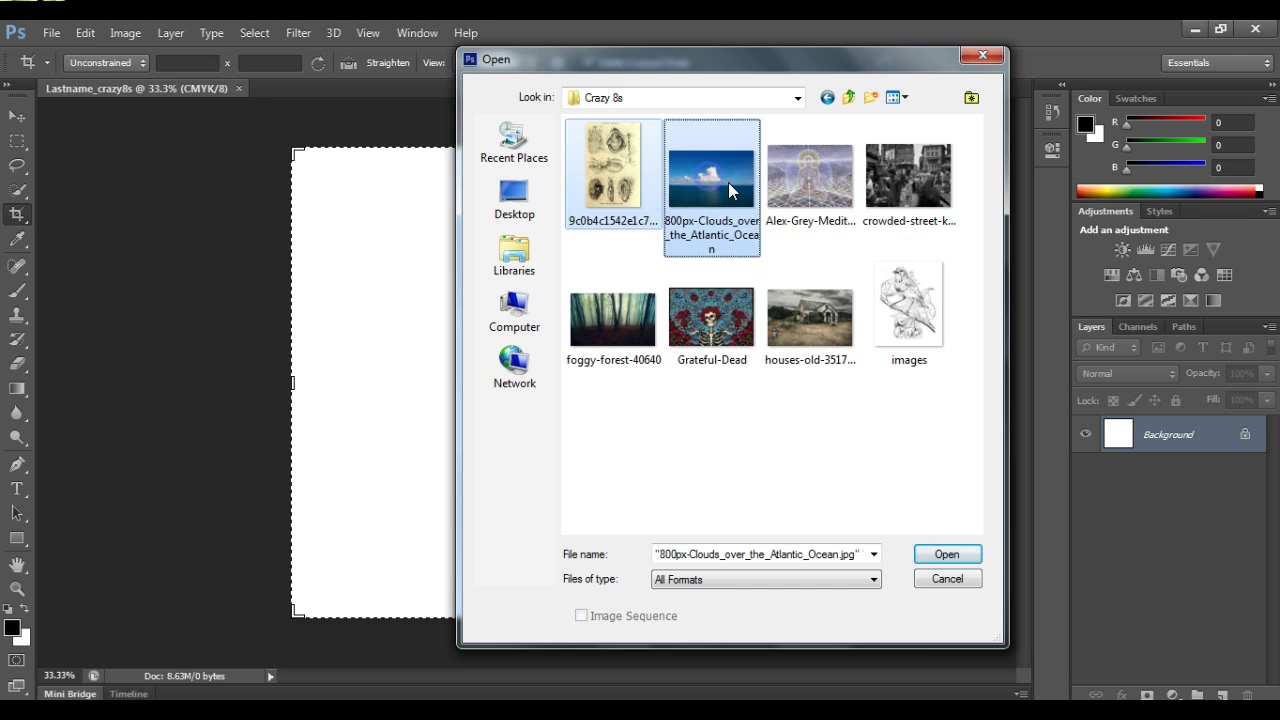
pyautogui.keyDown('ctrl'); pyautogui.click(810, 185); pyautogui.keyUp('ctrl')
pyautogui.keyDown('ctrl'); pyautogui.click(906, 178); pyautogui.keyUp('ctrl')
pyautogui.moveTo(933, 446); pyautogui.dragTo(596, 158)
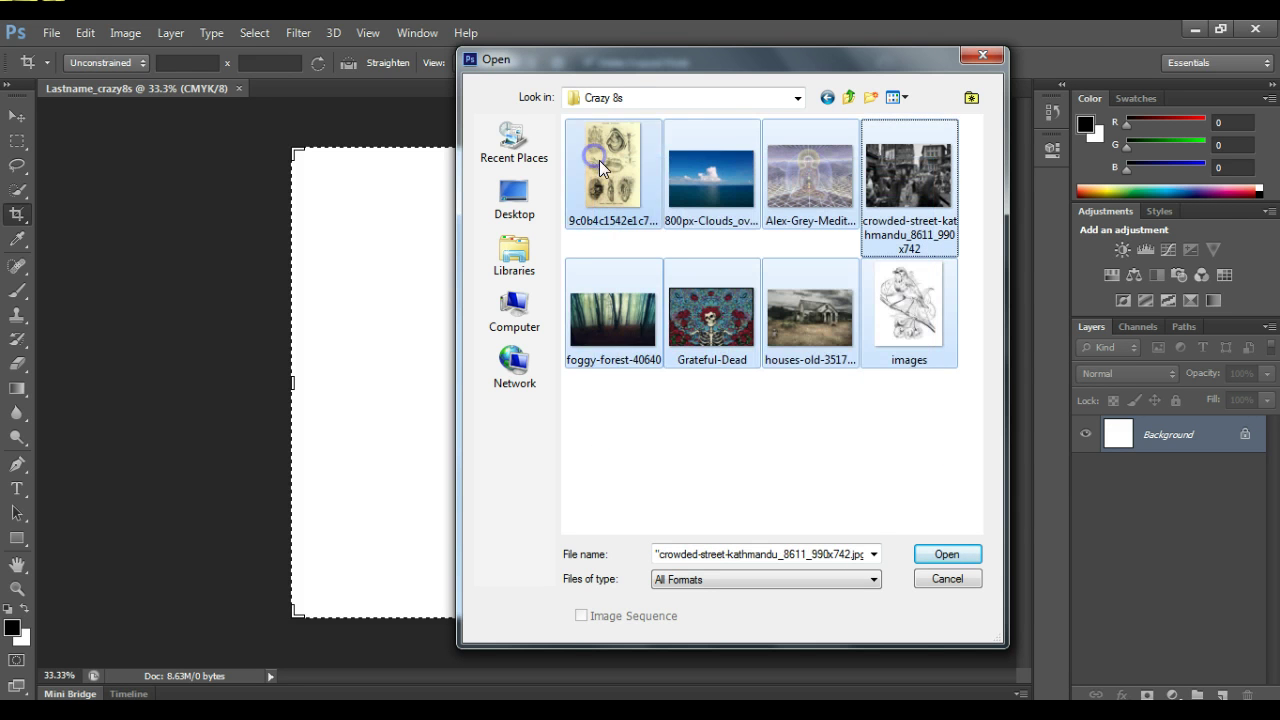
pyautogui.click(725, 405)
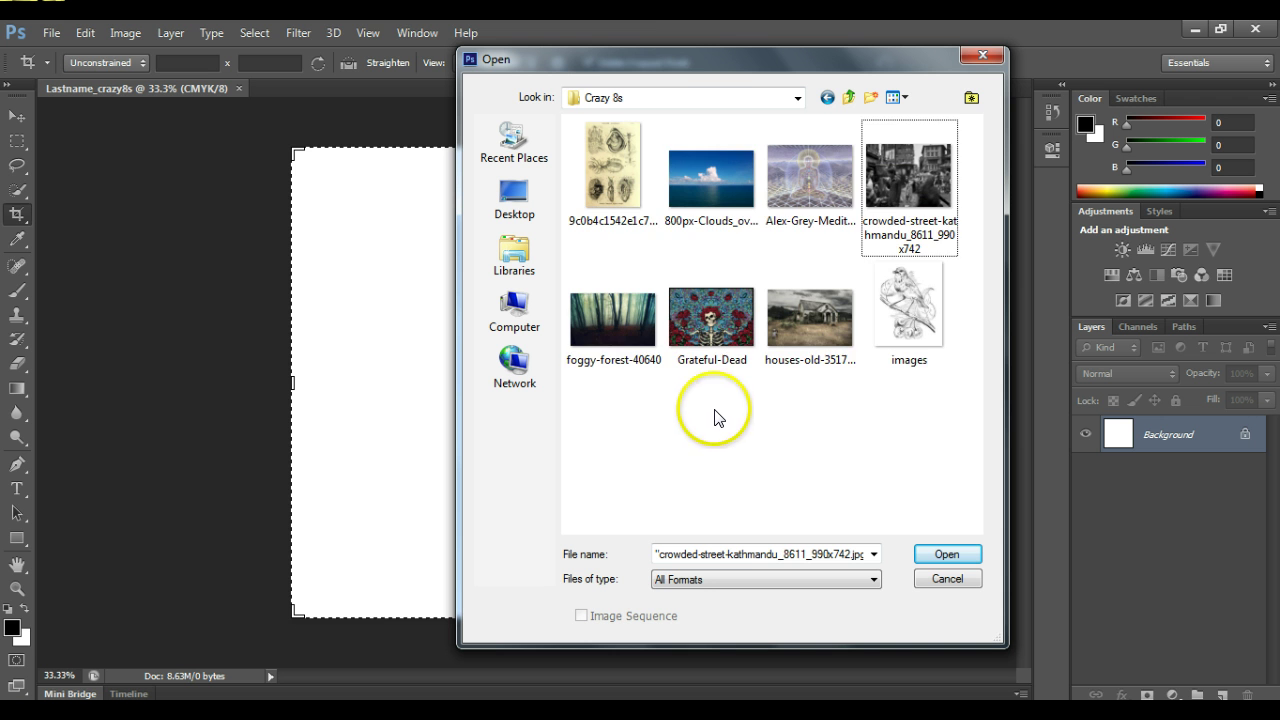
pyautogui.hotkey('ctrl', 'a')
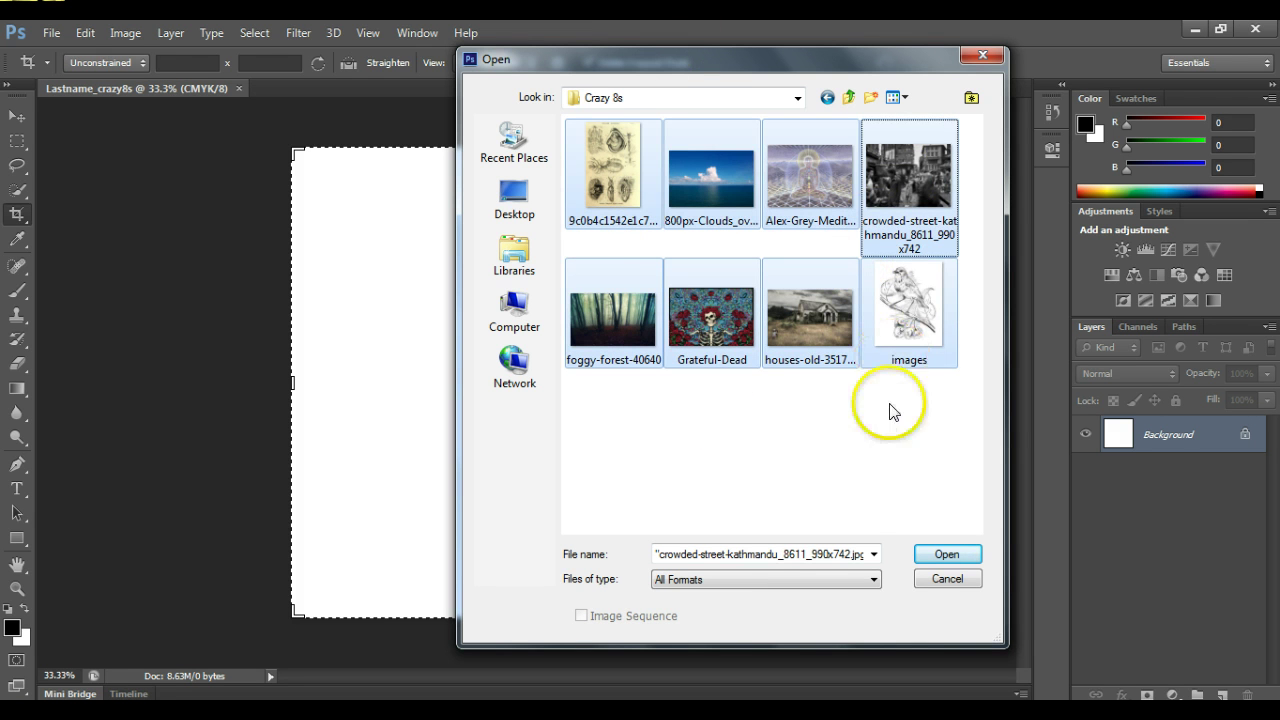
pyautogui.click(942, 554)
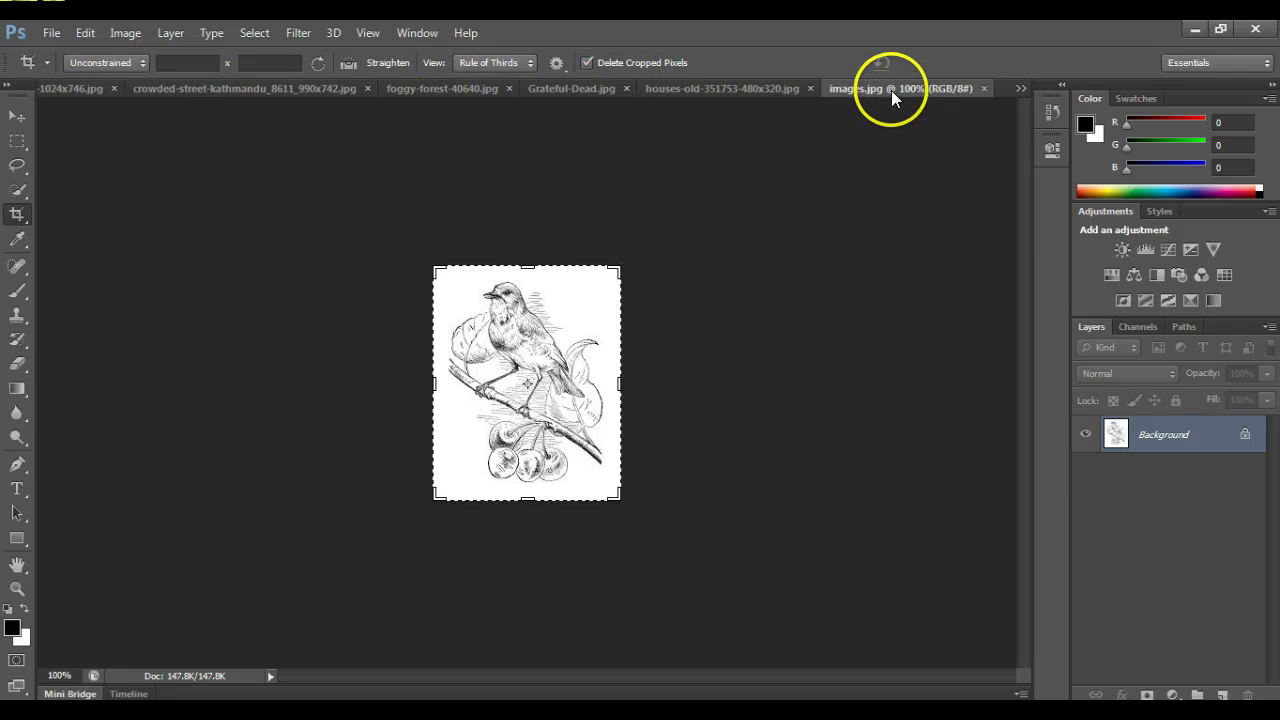
# Undock the eight opened images into separate floating windows, leaving only Lastname_crazy8s docked.
pyautogui.moveTo(888, 87); pyautogui.dragTo(878, 212)
pyautogui.moveTo(676, 89); pyautogui.dragTo(662, 180)
pyautogui.moveTo(775, 80); pyautogui.dragTo(757, 206)
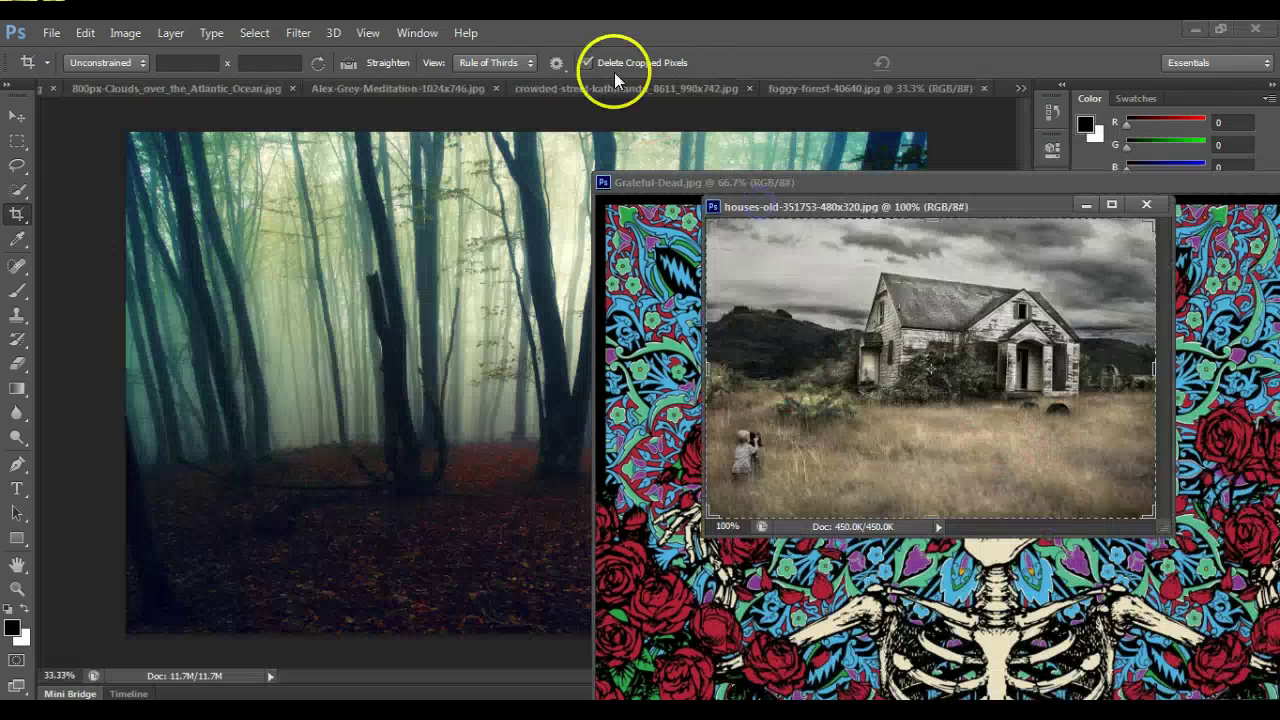
pyautogui.moveTo(590, 90); pyautogui.dragTo(613, 195)
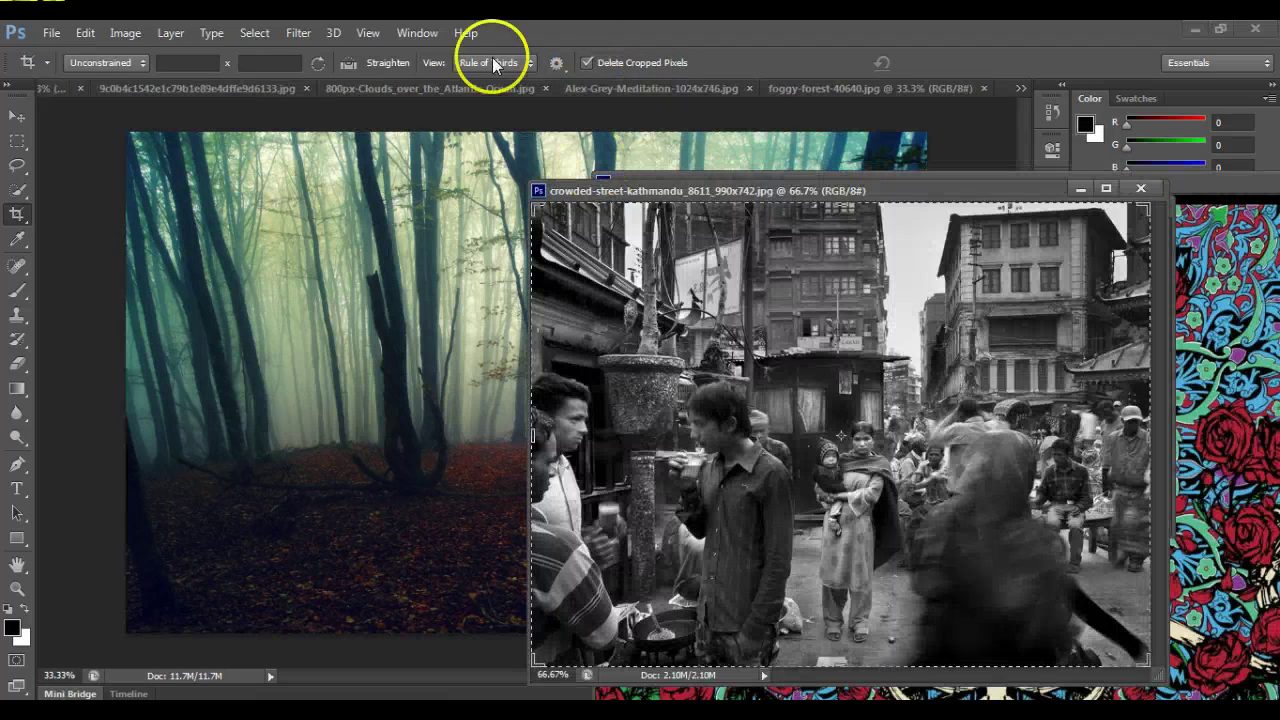
pyautogui.moveTo(832, 84); pyautogui.dragTo(837, 166)
pyautogui.moveTo(744, 88); pyautogui.dragTo(749, 176)
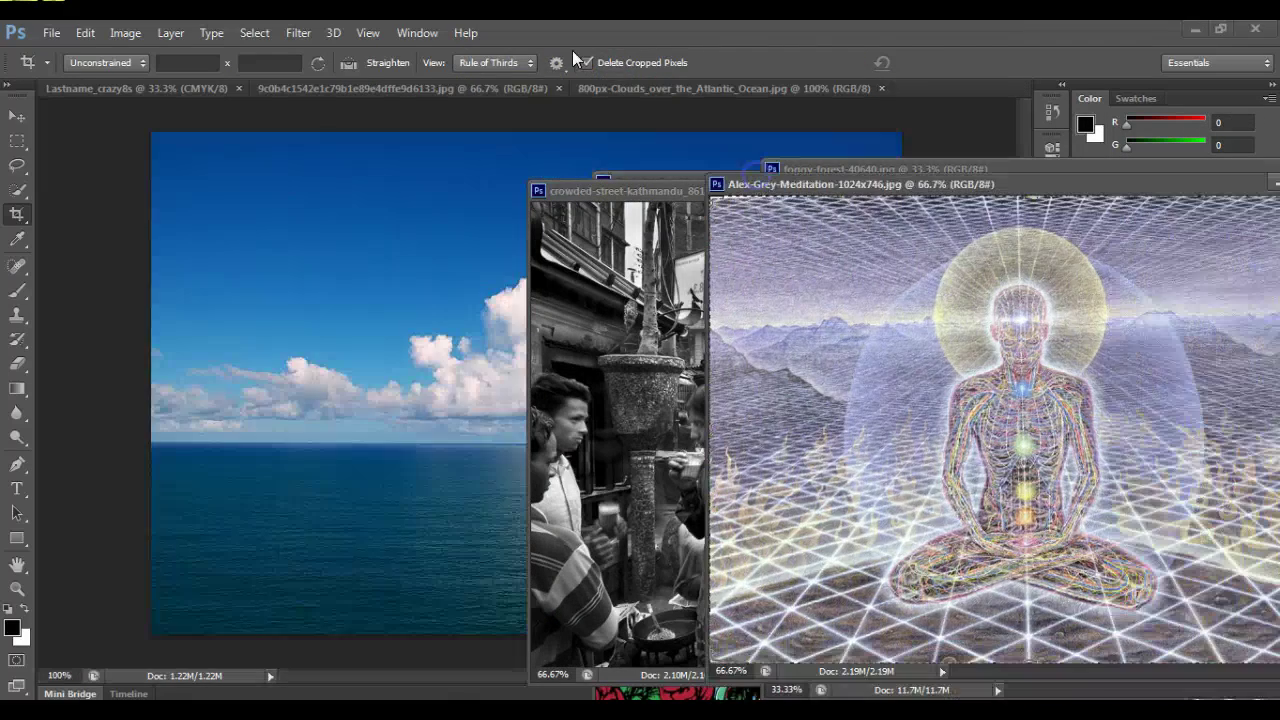
pyautogui.moveTo(594, 89); pyautogui.dragTo(640, 205)
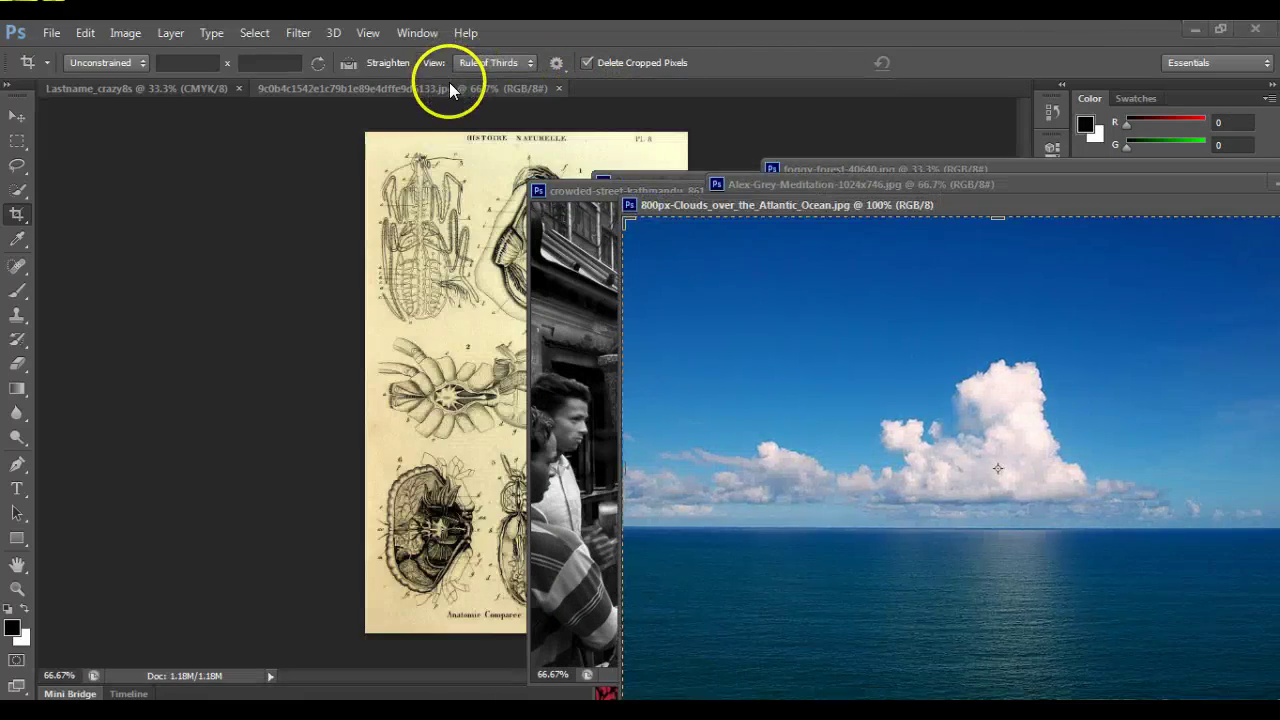
pyautogui.moveTo(449, 86); pyautogui.dragTo(865, 218)
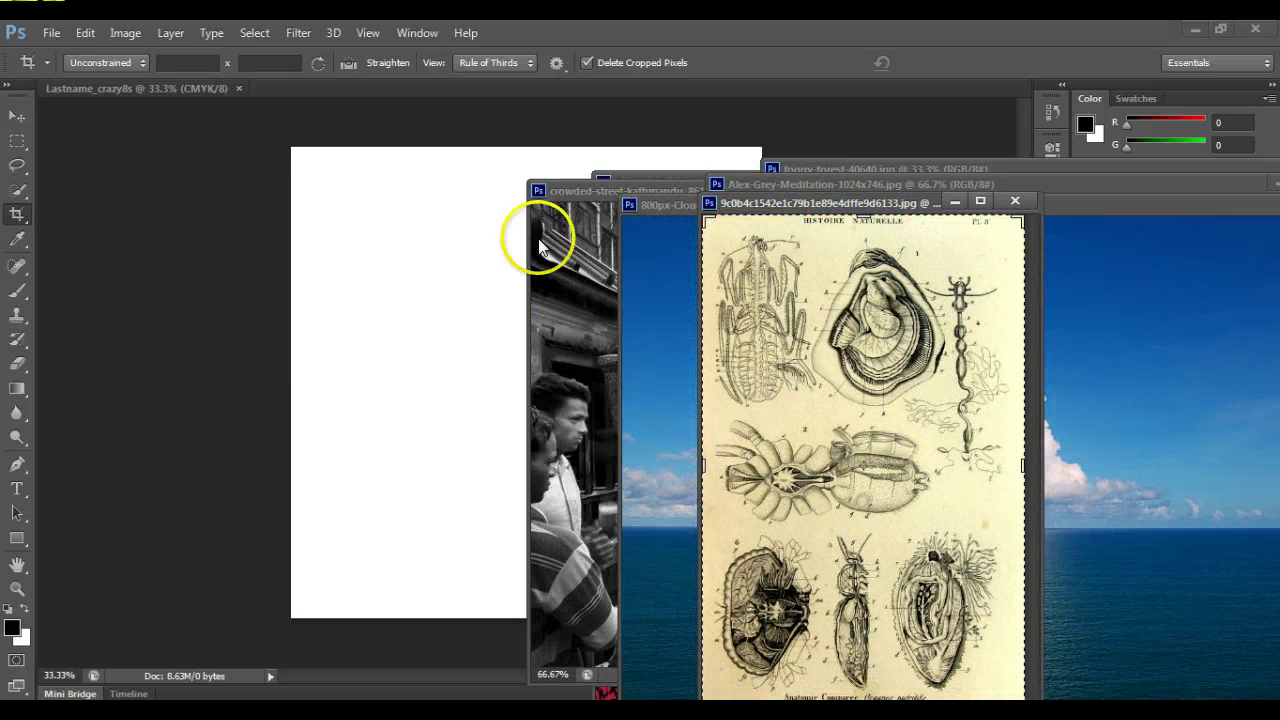
# Copy the anatomical plate image into Lastname_crazy8s with the Move tool and close its source file.
pyautogui.click(20, 116)
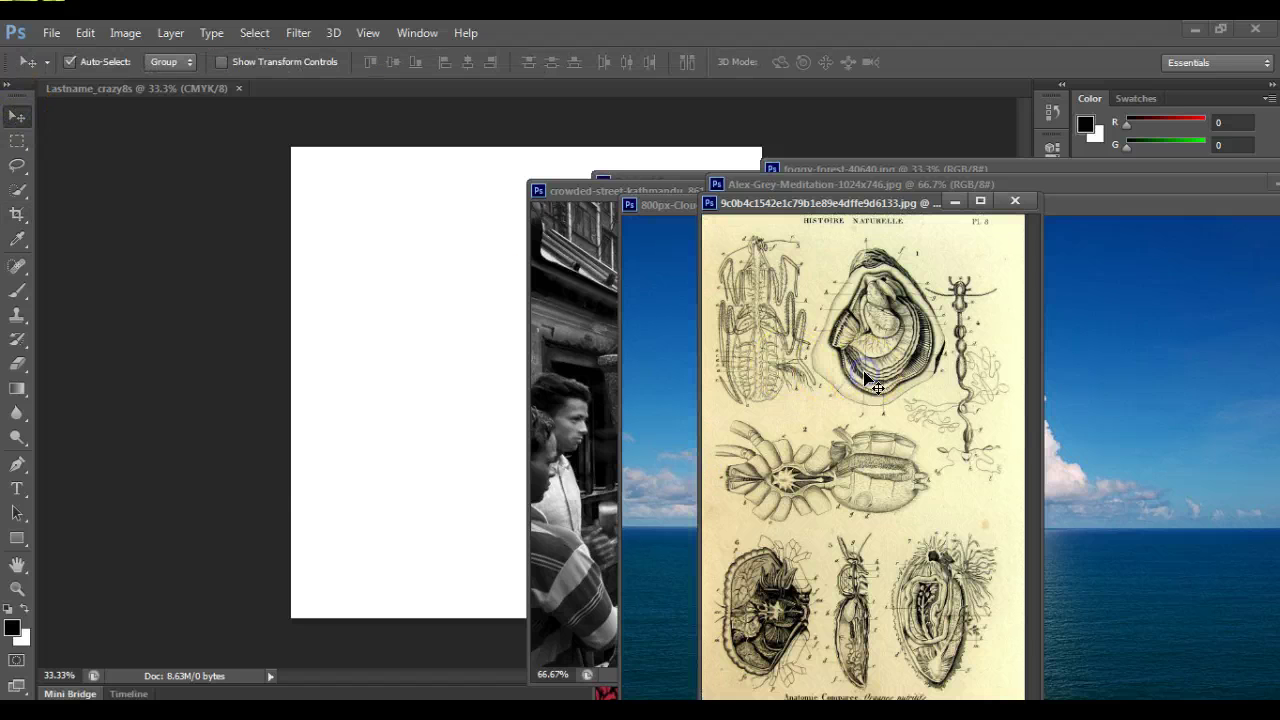
pyautogui.moveTo(861, 382); pyautogui.dragTo(449, 264)
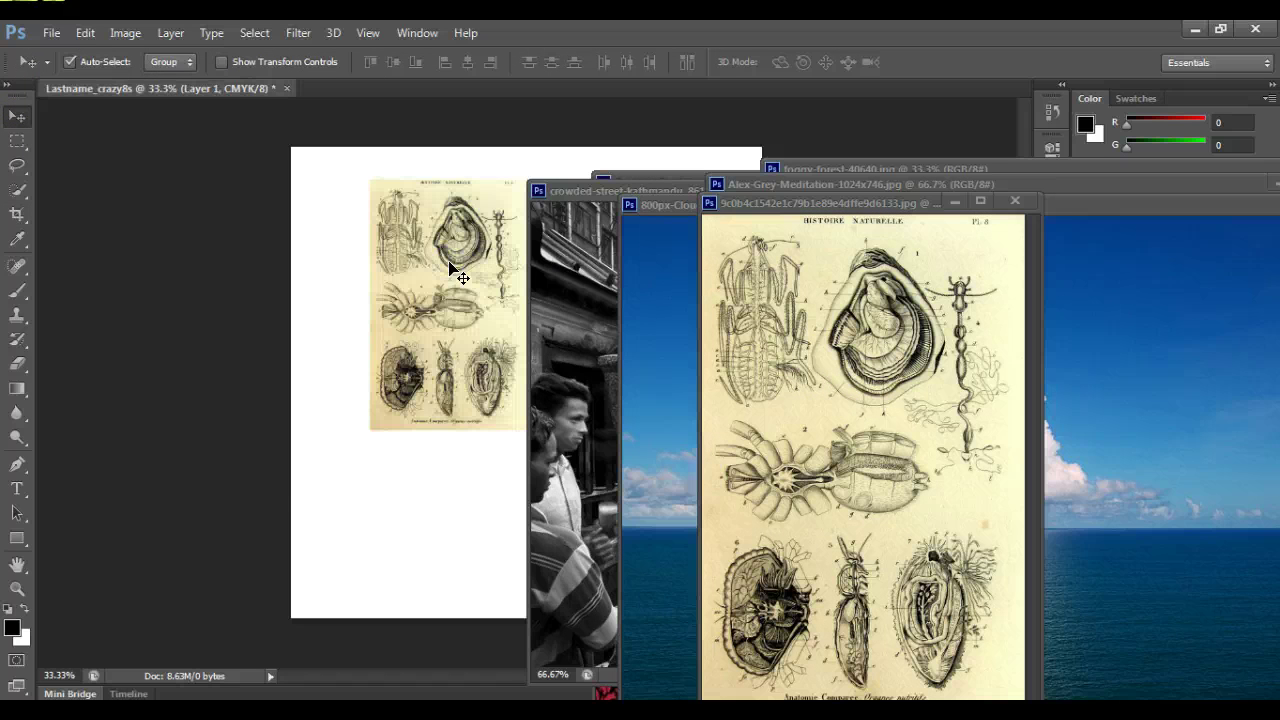
pyautogui.click(1017, 205)
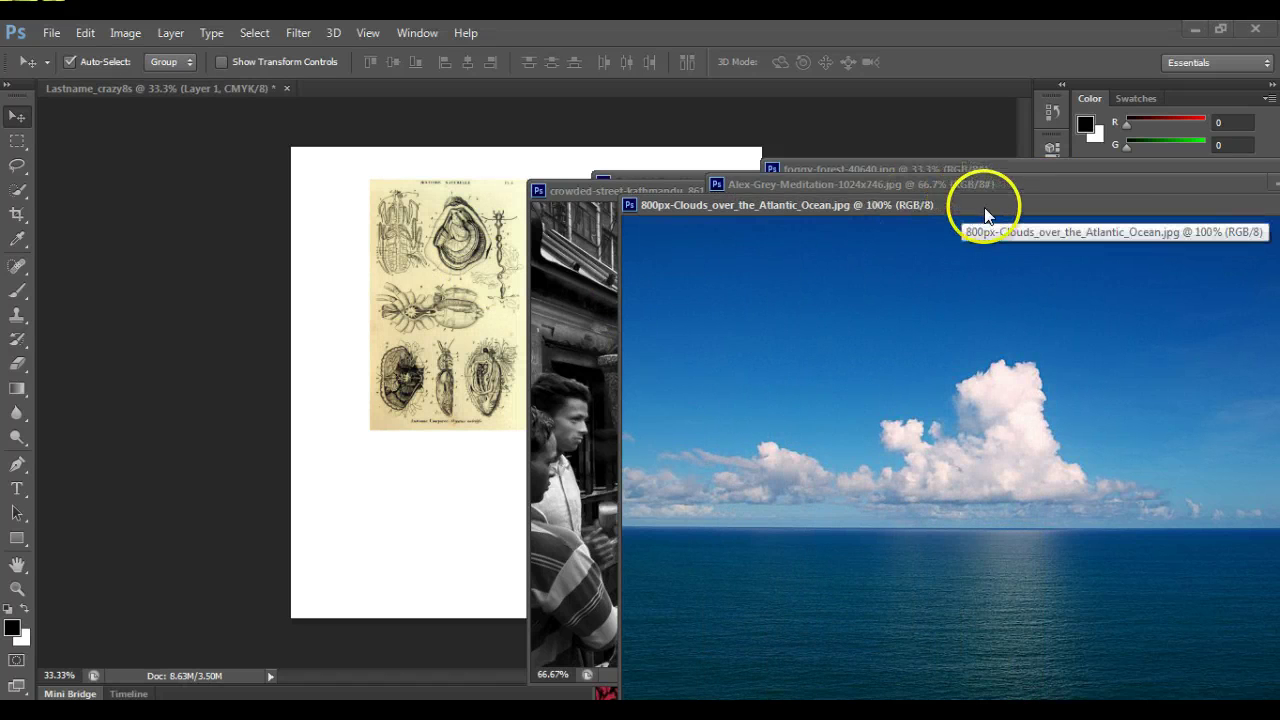
# Copy the 800px-Clouds_over_the_Atlantic_Ocean image into Lastname_crazy8s and close its source file.
pyautogui.moveTo(977, 205); pyautogui.dragTo(898, 188)
pyautogui.click(882, 319)
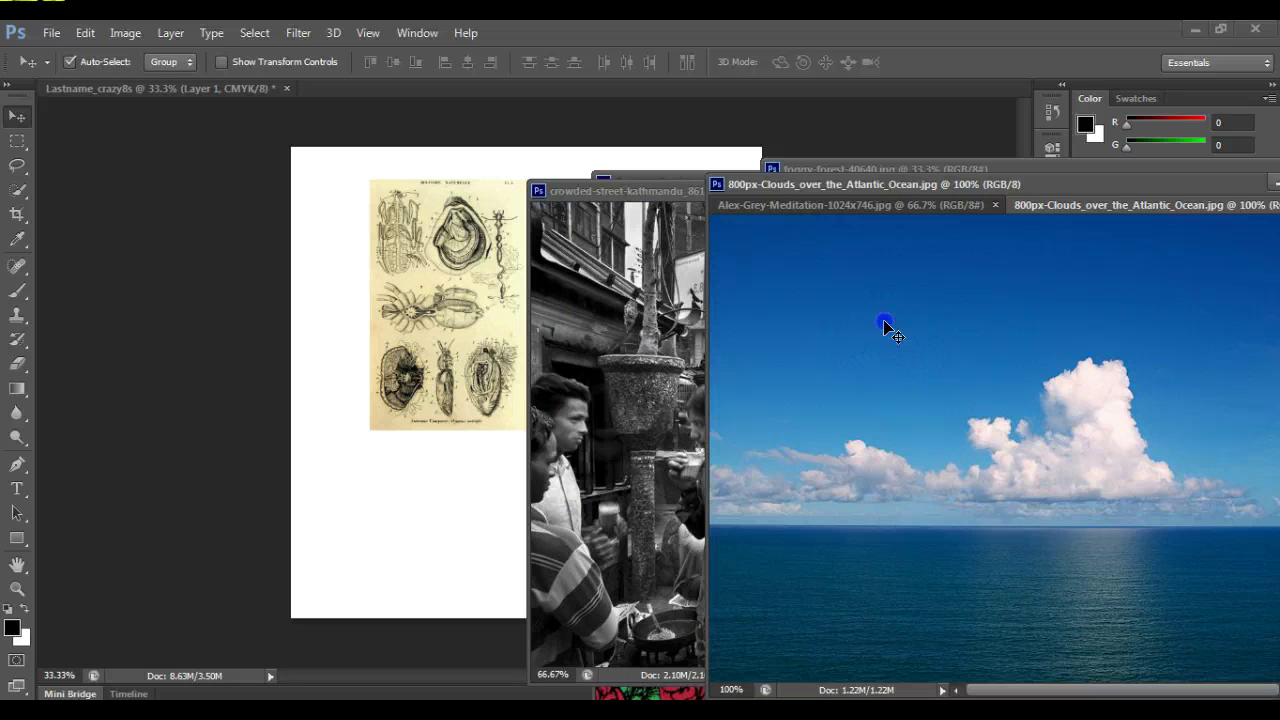
pyautogui.moveTo(960, 340); pyautogui.dragTo(437, 286)
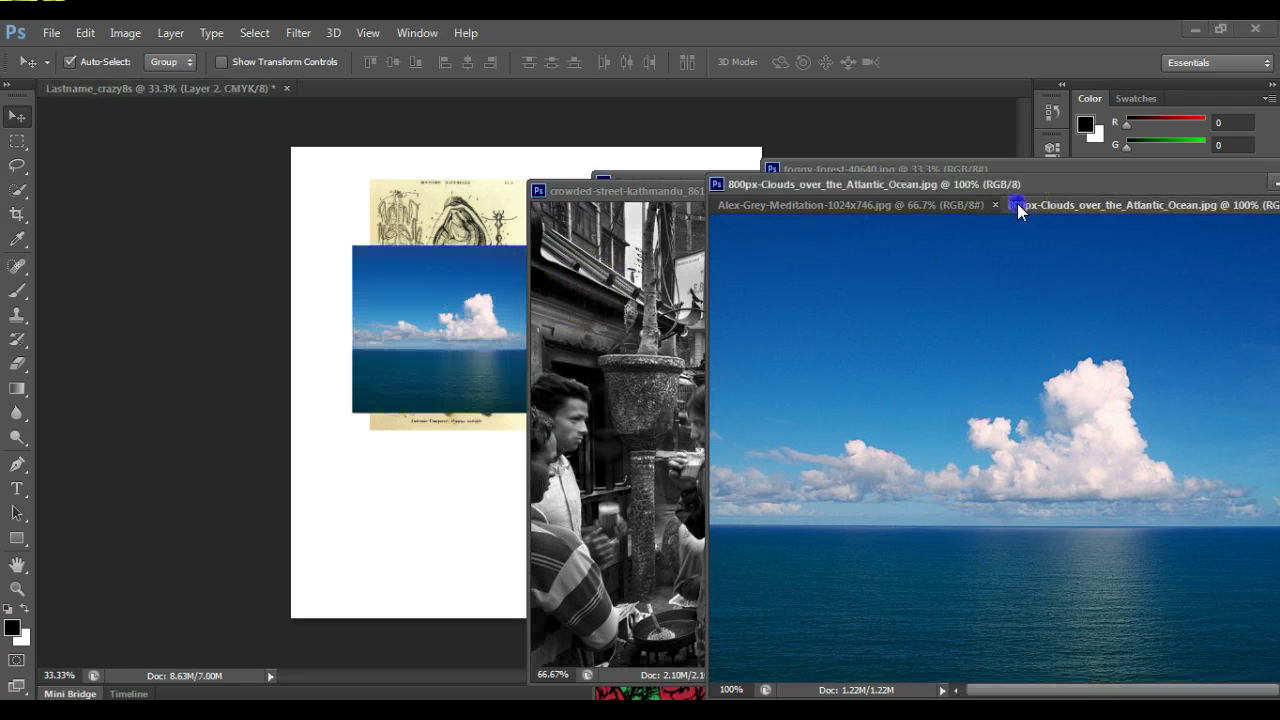
pyautogui.moveTo(1023, 185); pyautogui.dragTo(836, 171)
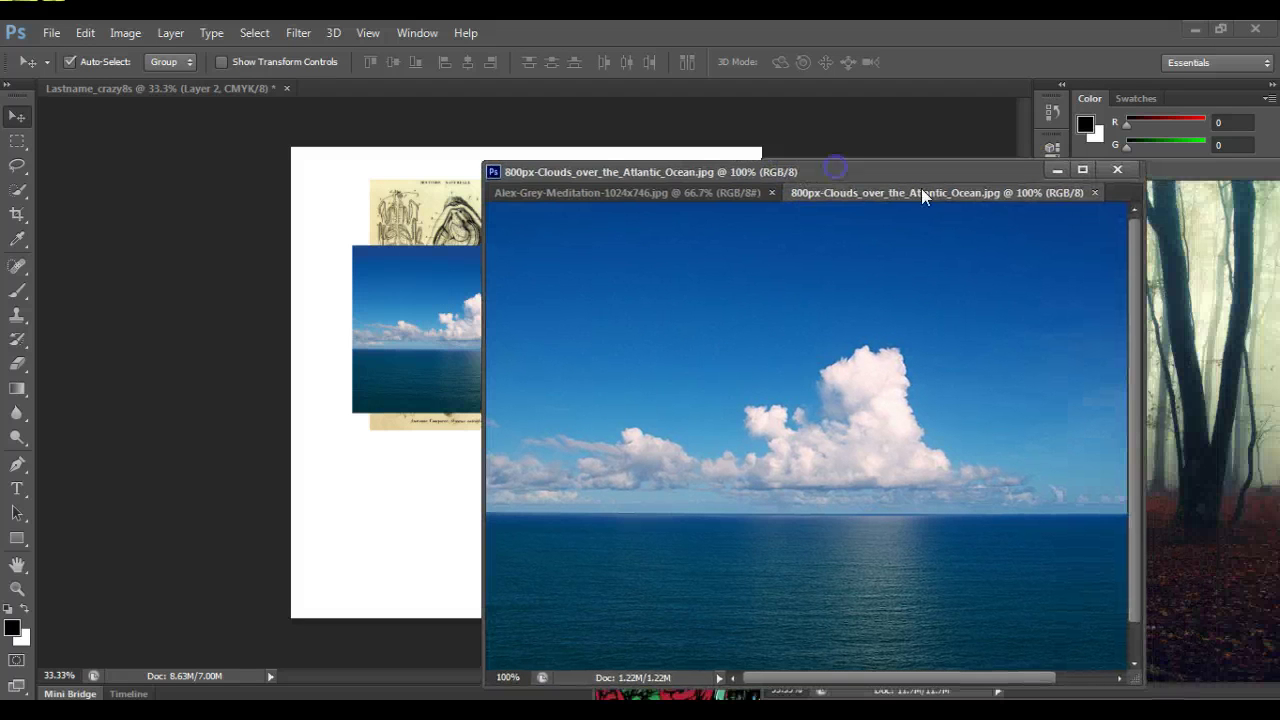
pyautogui.click(1094, 193)
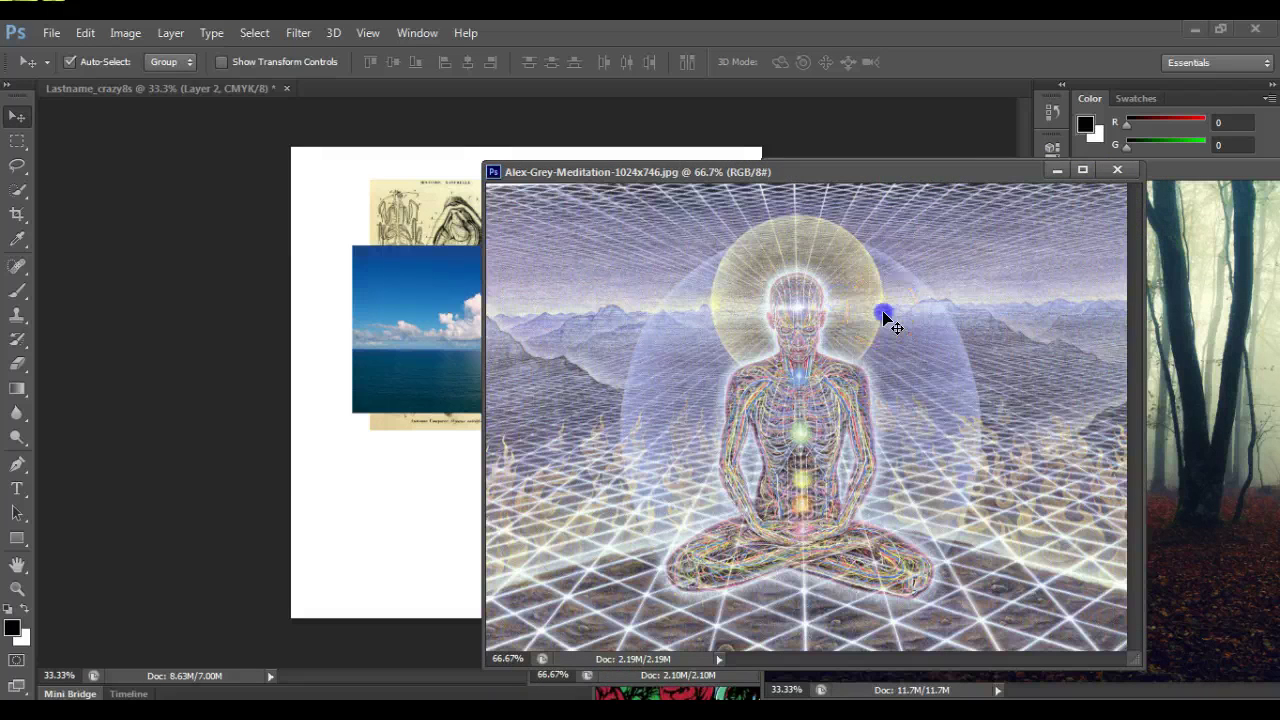
# Copy the Alex-Grey-Meditation and foggy-forest-40640 images into Lastname_crazy8s, closing each source file.
pyautogui.moveTo(886, 318); pyautogui.dragTo(427, 320)
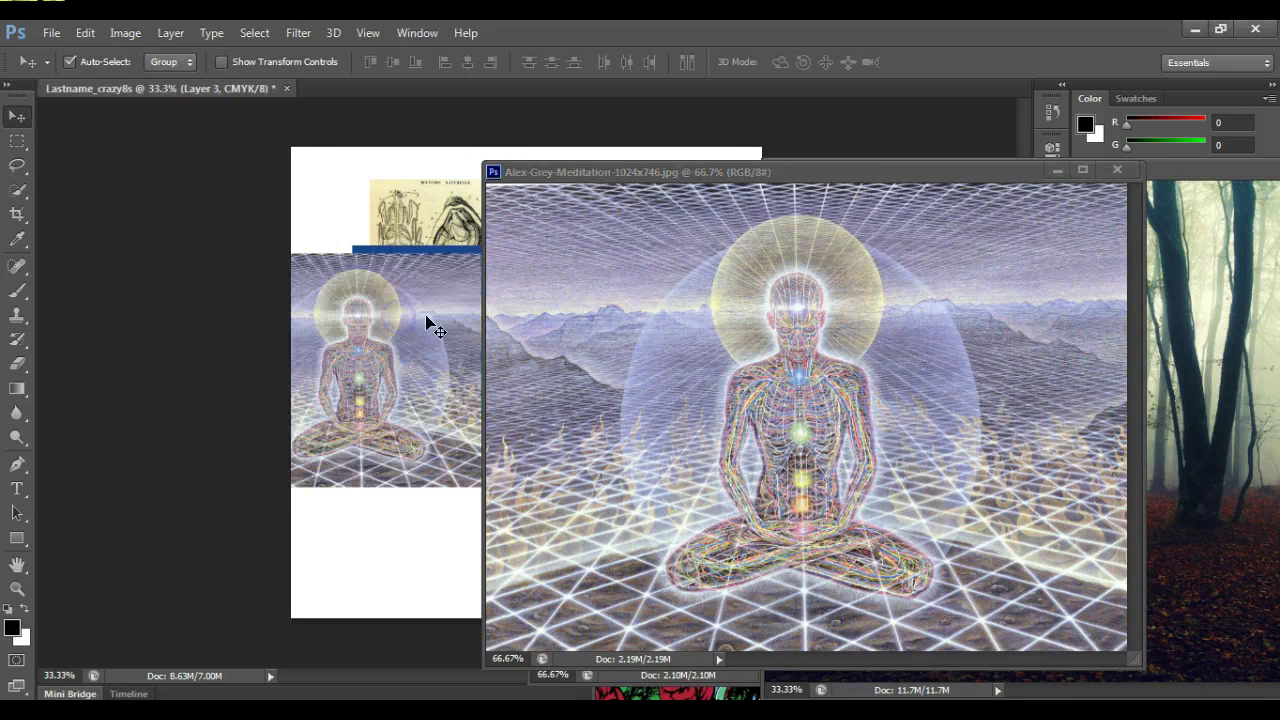
pyautogui.click(1118, 170)
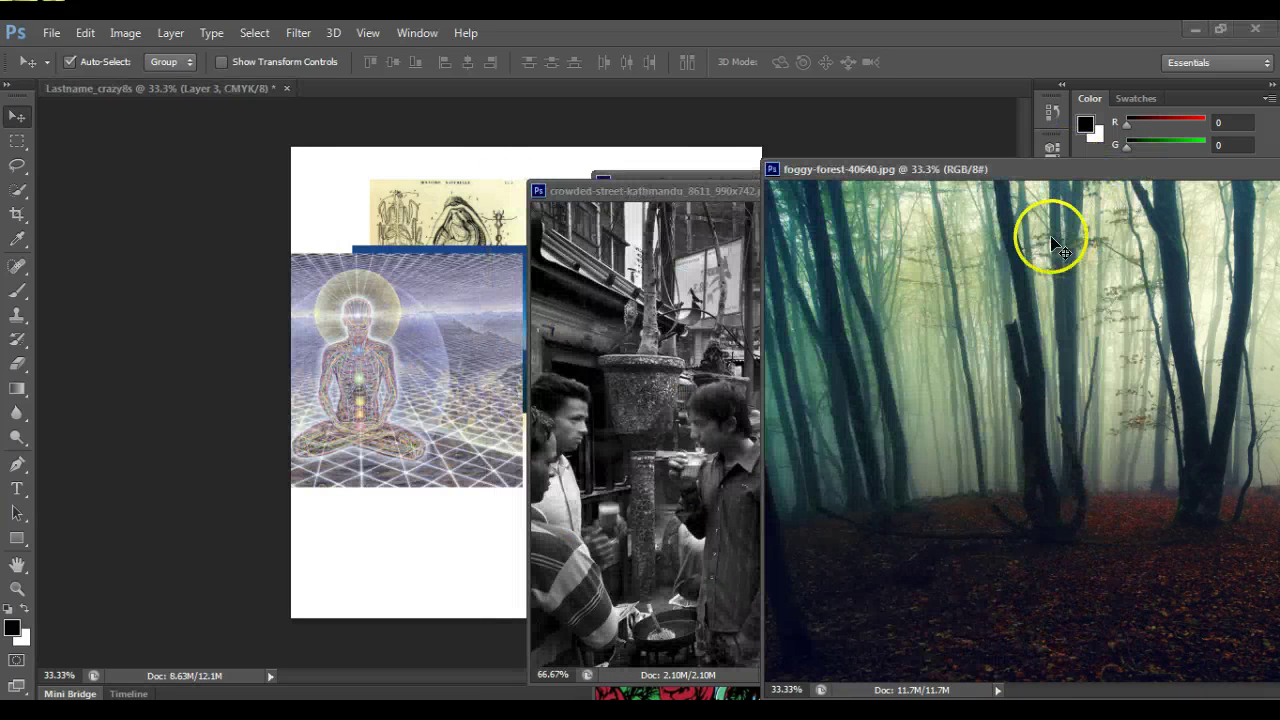
pyautogui.moveTo(1100, 315); pyautogui.dragTo(440, 326)
pyautogui.moveTo(1095, 169); pyautogui.dragTo(780, 138)
pyautogui.click(1237, 137)
# Copy the crowded-street-kathmandu image into Lastname_crazy8s and close its source file.
pyautogui.moveTo(900, 448); pyautogui.dragTo(899, 448)
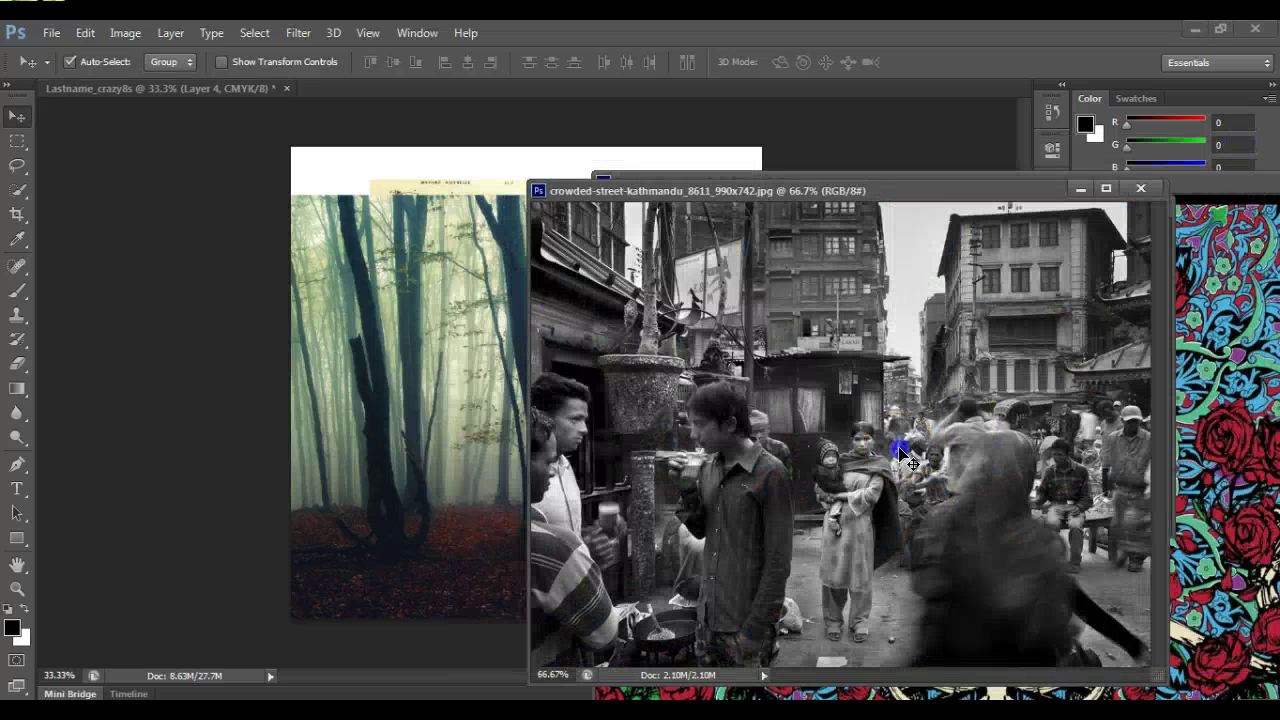
pyautogui.click(640, 295)
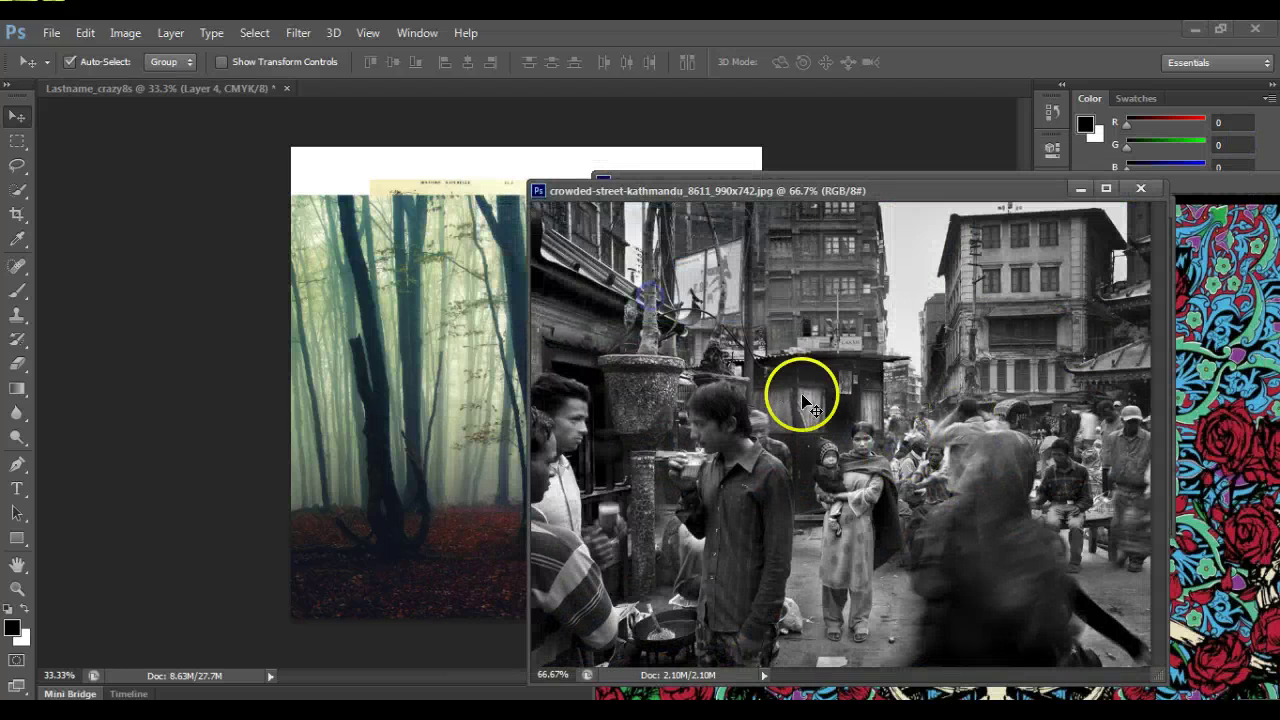
pyautogui.moveTo(893, 445); pyautogui.dragTo(325, 318)
pyautogui.click(1145, 190)
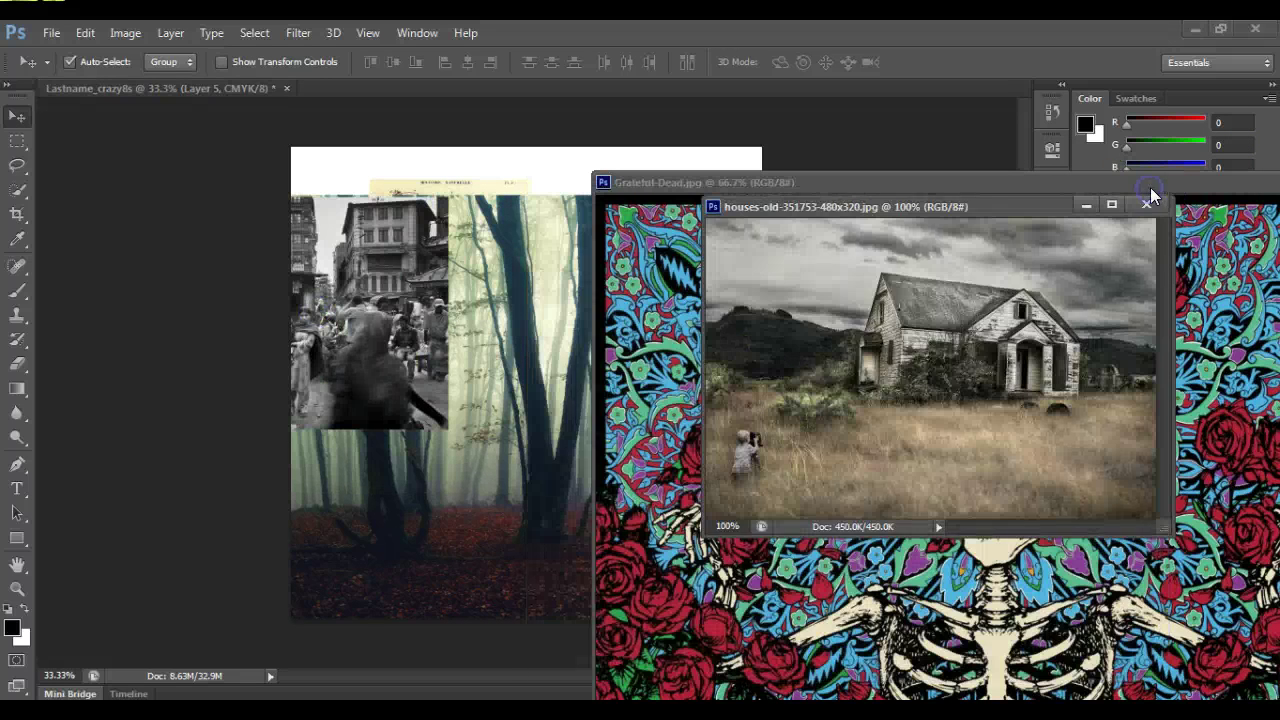
# Copy the houses-old-351753-480x320 image into Lastname_crazy8s and close its source file.
pyautogui.moveTo(1018, 297); pyautogui.dragTo(1018, 297)
pyautogui.moveTo(945, 368); pyautogui.dragTo(368, 305)
pyautogui.click(1146, 206)
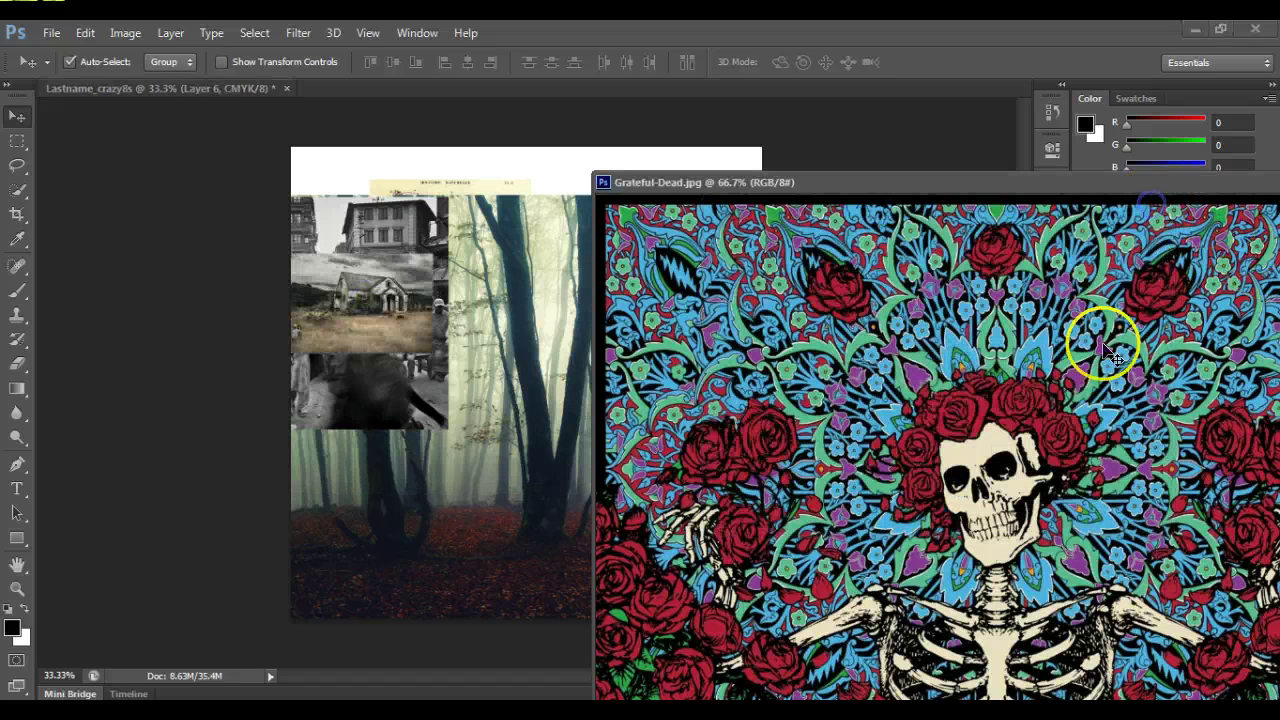
# Copy the Grateful-Dead and images.jpg bird pictures into Lastname_crazy8s, closing each source file.
pyautogui.moveTo(929, 399); pyautogui.dragTo(472, 340)
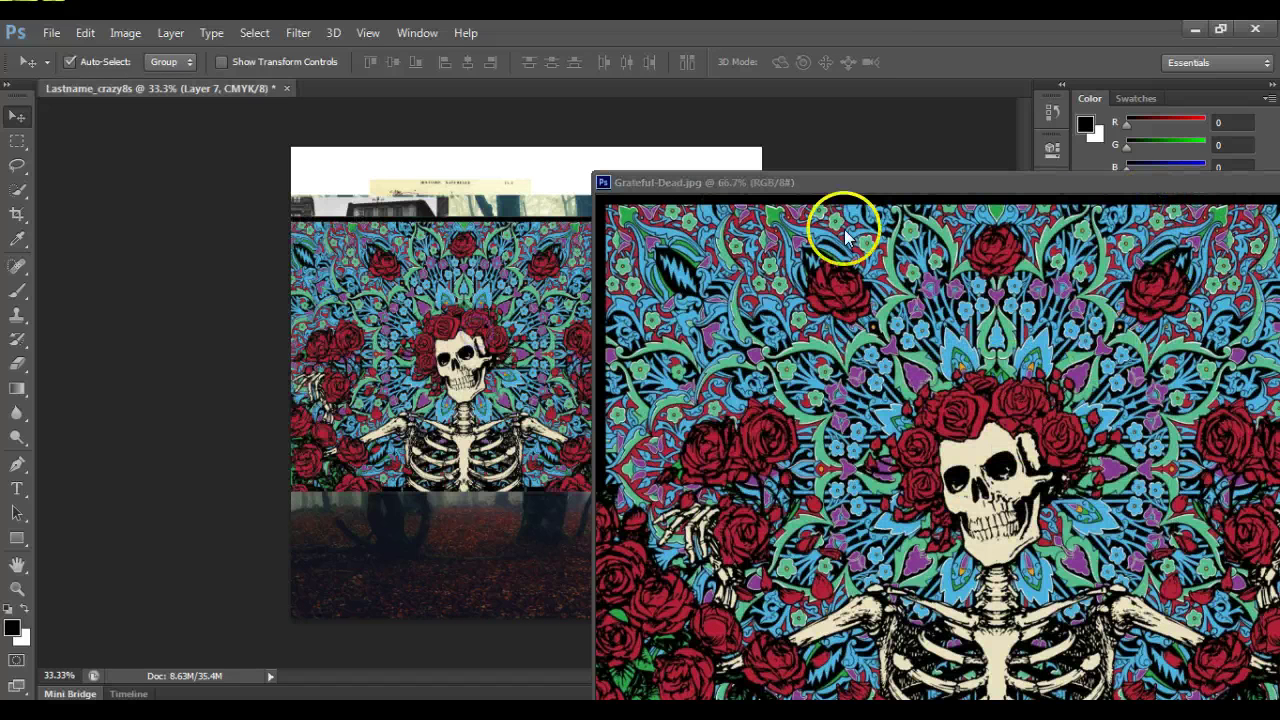
pyautogui.moveTo(962, 178); pyautogui.dragTo(665, 113)
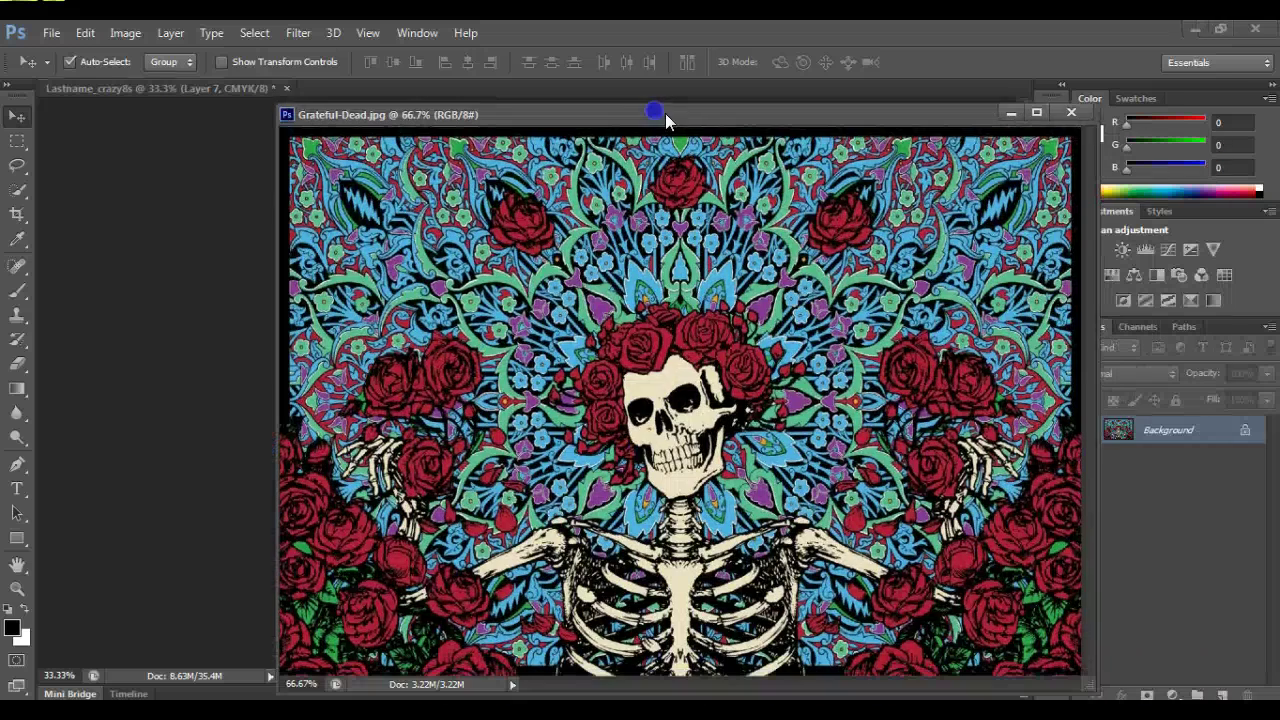
pyautogui.click(1070, 113)
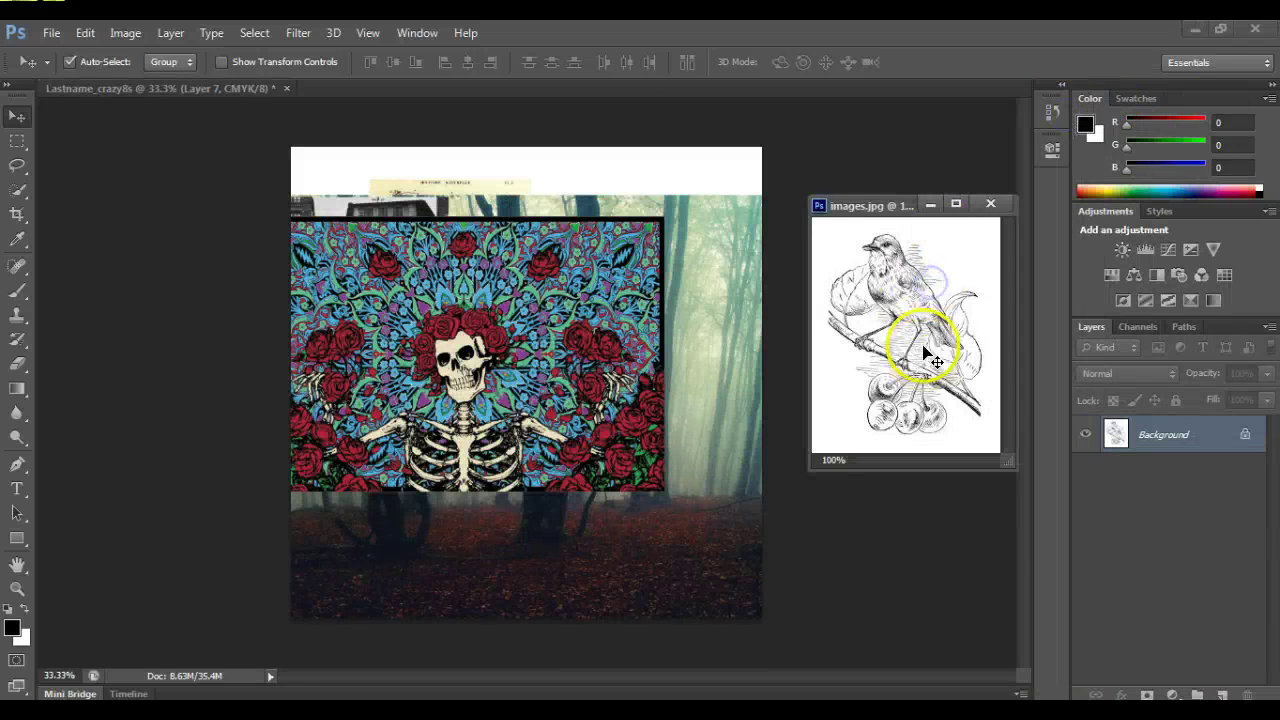
pyautogui.moveTo(925, 350); pyautogui.dragTo(632, 324)
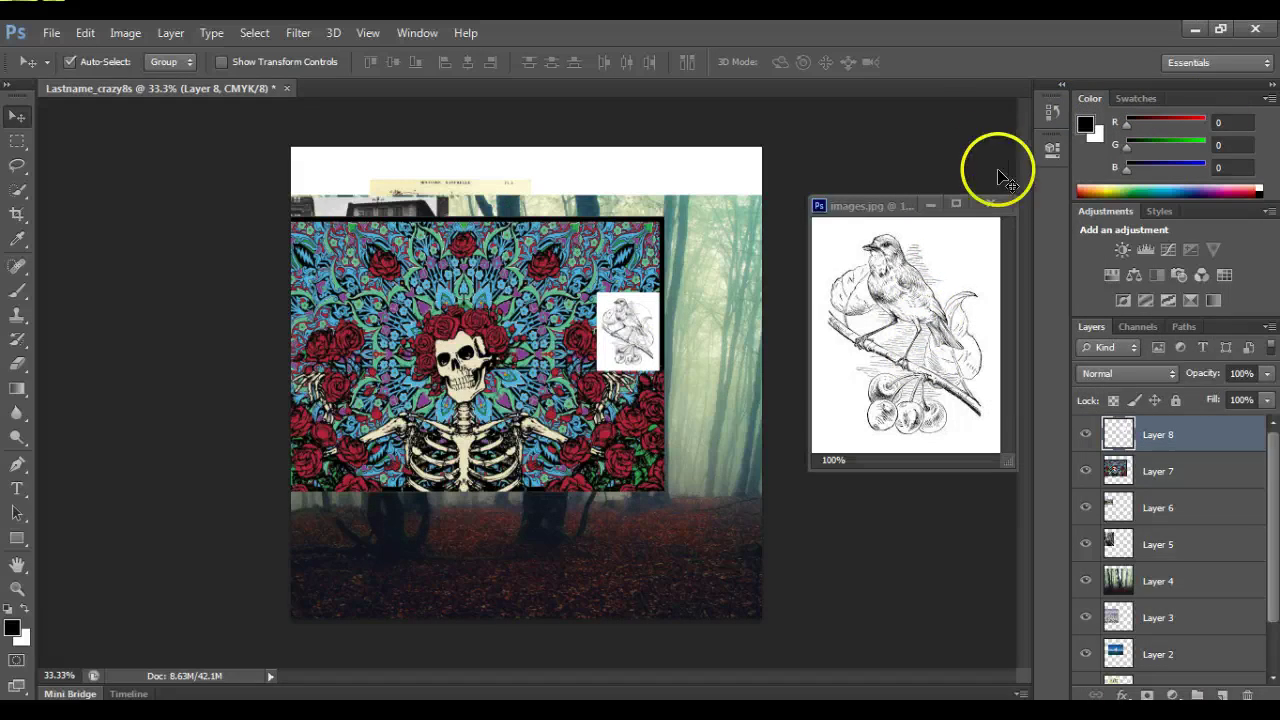
pyautogui.click(990, 204)
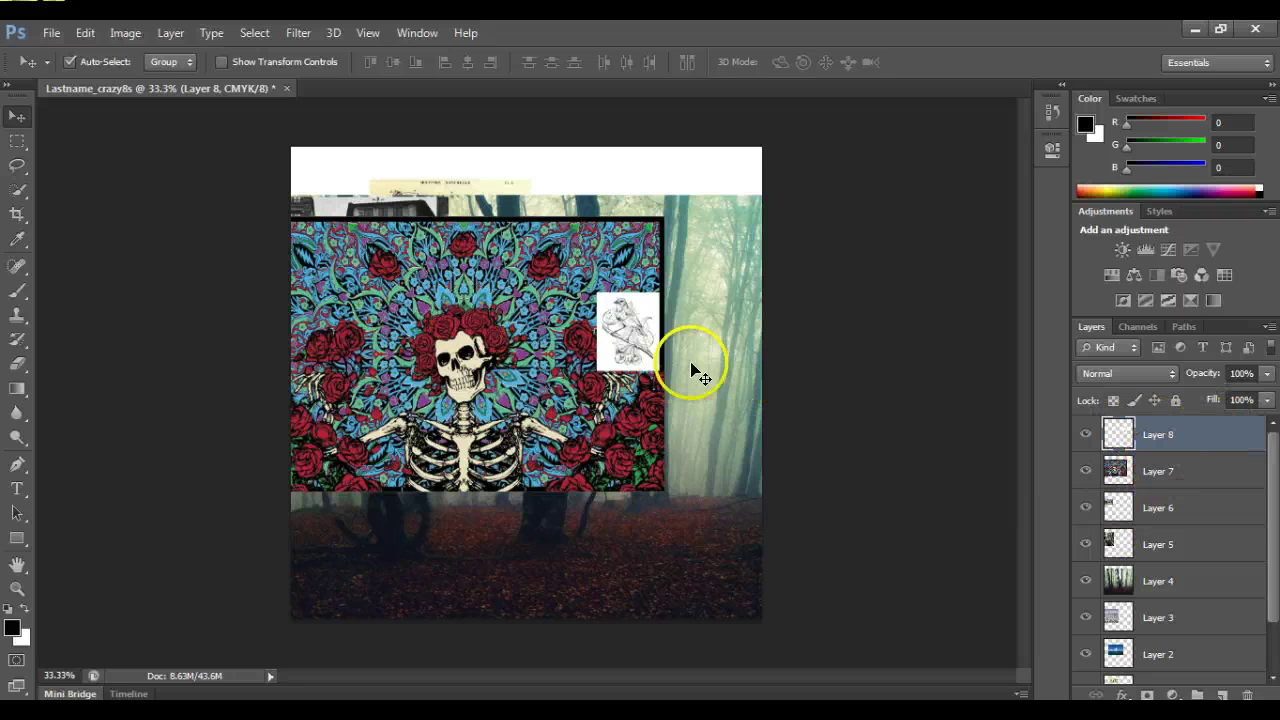
# Move the bird drawing toward the canvas's right edge and reposition the skeleton image, turning Auto-Select off before the final move.
pyautogui.moveTo(640, 340)
pyautogui.mouseDown()
pyautogui.moveTo(583, 340)
pyautogui.moveTo(634, 309)
pyautogui.moveTo(787, 350)
pyautogui.mouseUp()
pyautogui.moveTo(538, 308); pyautogui.dragTo(574, 350)
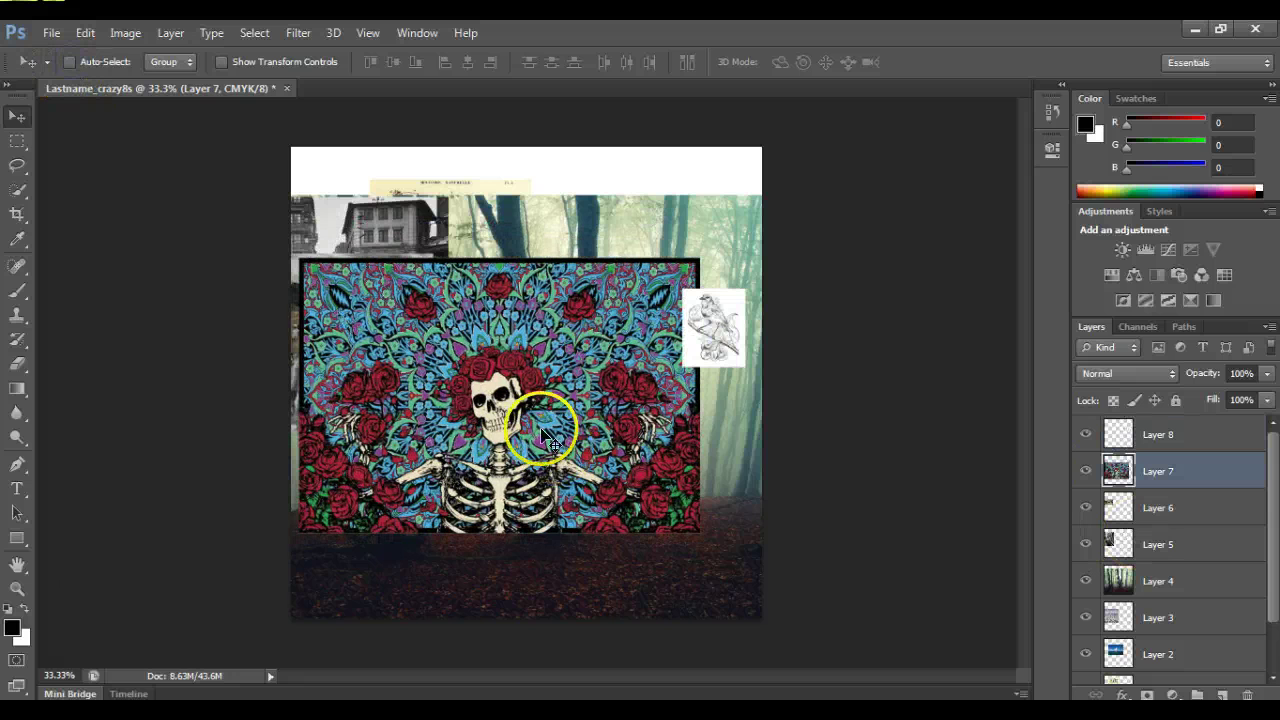
pyautogui.moveTo(708, 339); pyautogui.dragTo(673, 343)
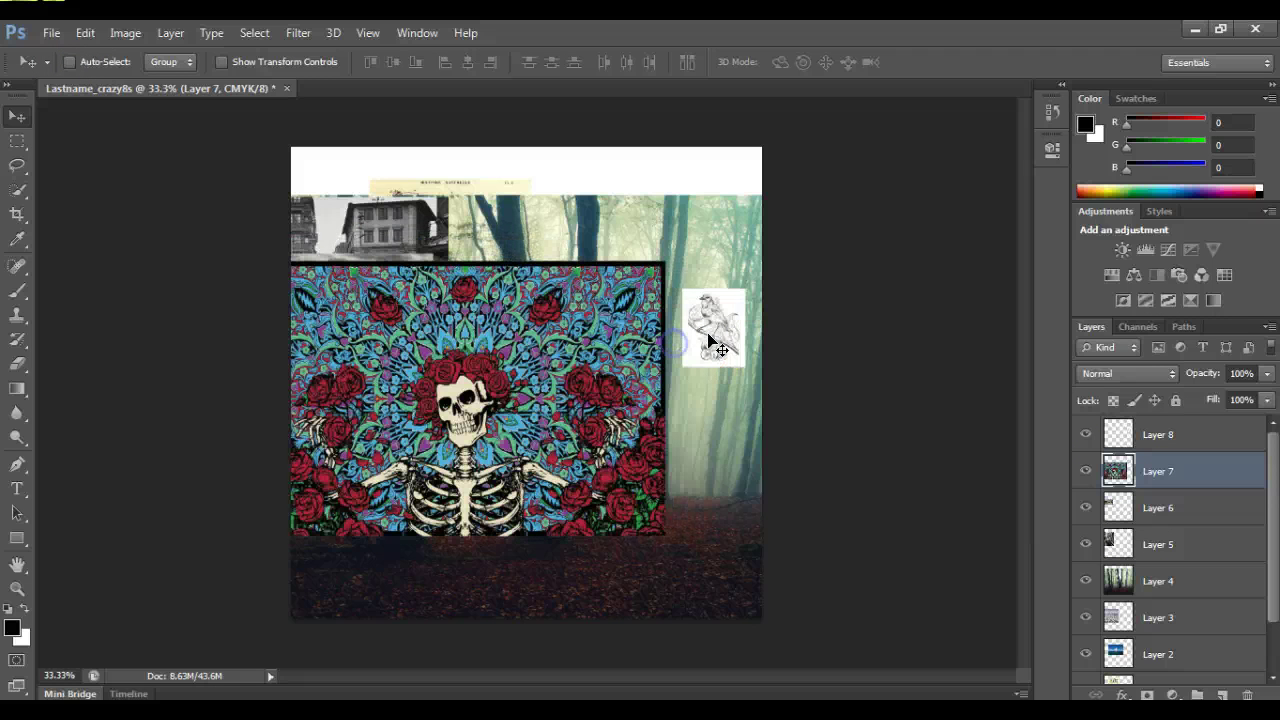
# Turn Auto-Select on and rearrange the skeleton, forest, house and street images, placing the skeleton at the canvas's lower right.
pyautogui.click(70, 62)
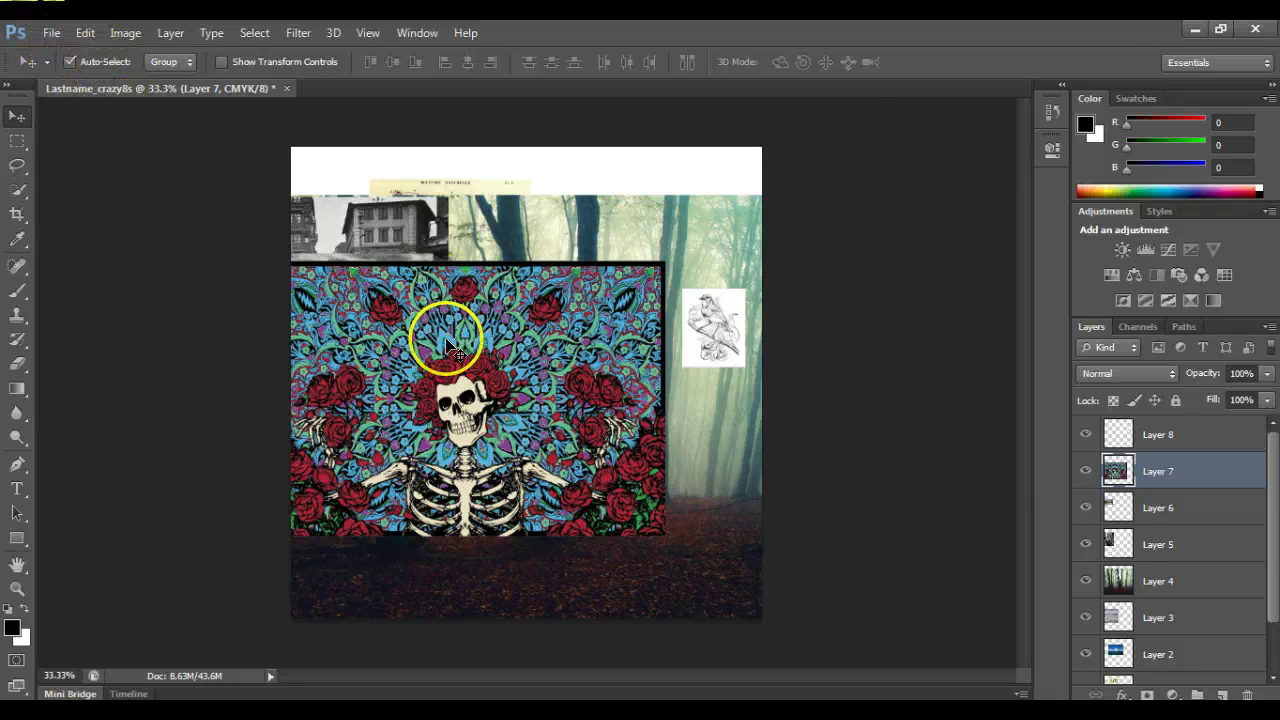
pyautogui.moveTo(449, 329); pyautogui.dragTo(545, 440)
pyautogui.moveTo(523, 314); pyautogui.dragTo(561, 253)
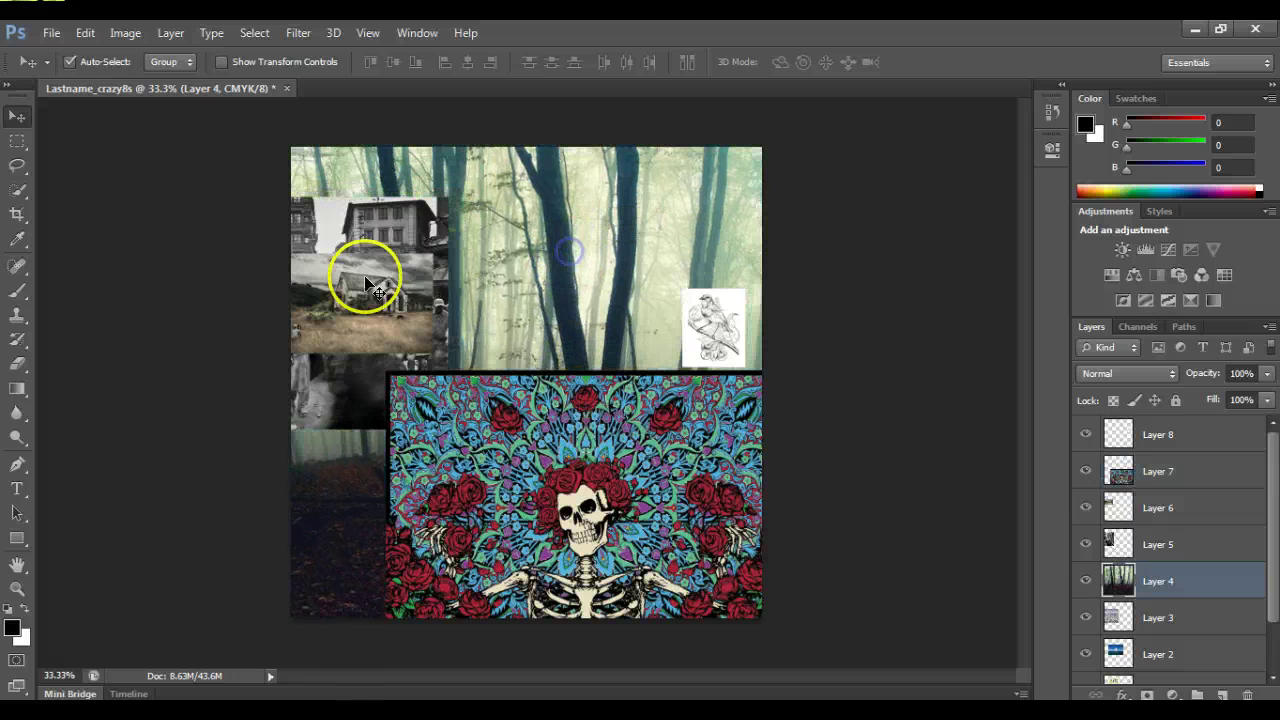
pyautogui.moveTo(357, 277); pyautogui.dragTo(350, 325)
pyautogui.click(953, 504)
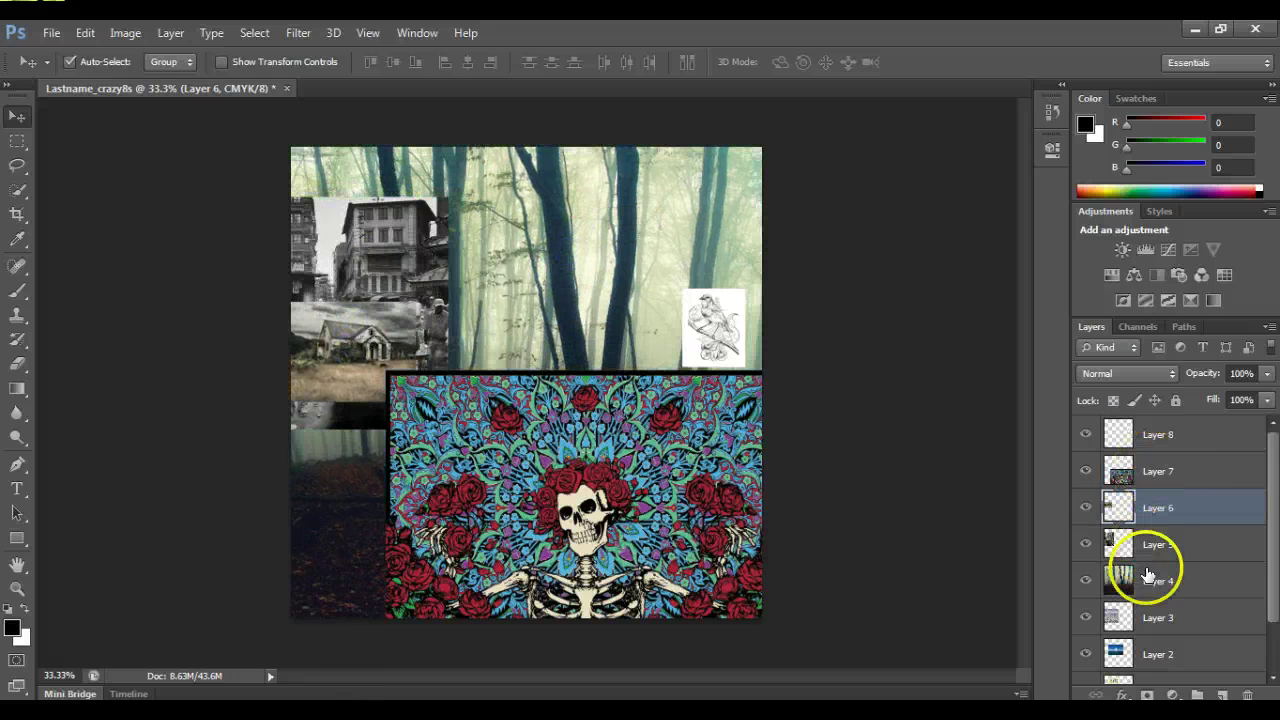
pyautogui.moveTo(326, 266); pyautogui.dragTo(427, 325)
# With Auto-Select off, reposition the house on Layer 6 beside the street buildings and center the skeleton on Layer 7 below them.
pyautogui.click(92, 91)
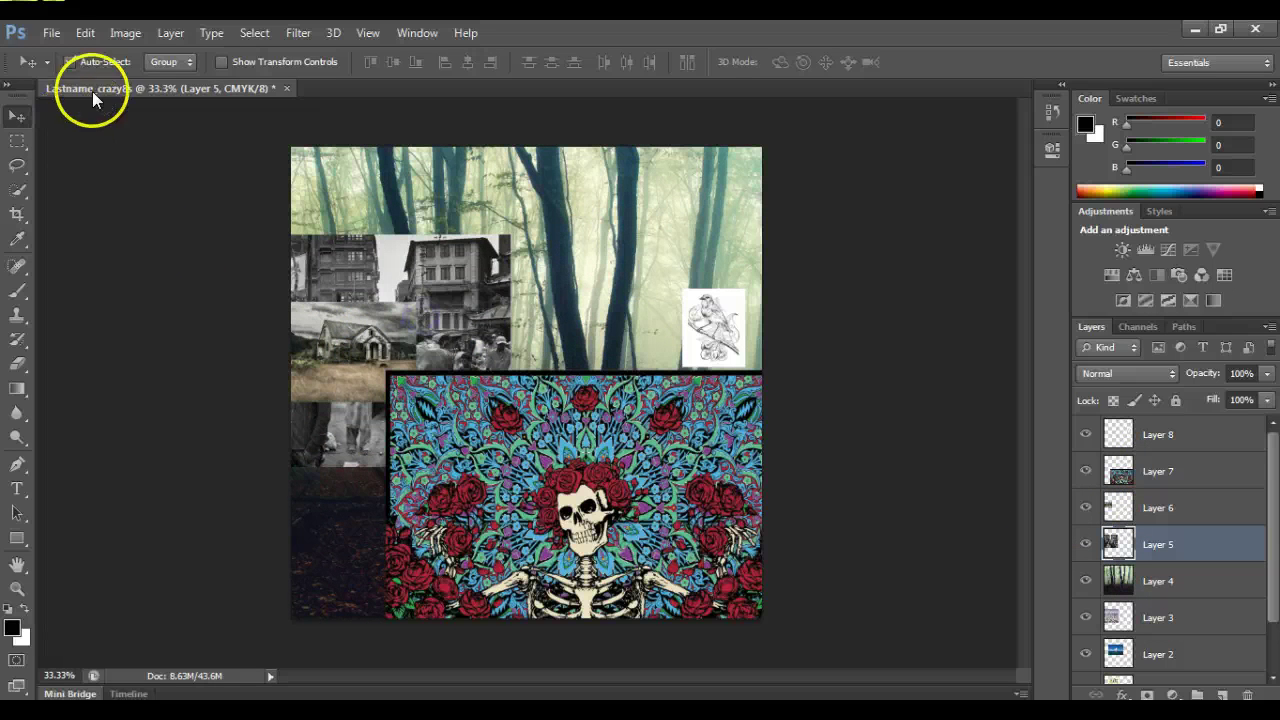
pyautogui.click(1168, 508)
pyautogui.moveTo(421, 345); pyautogui.dragTo(483, 188)
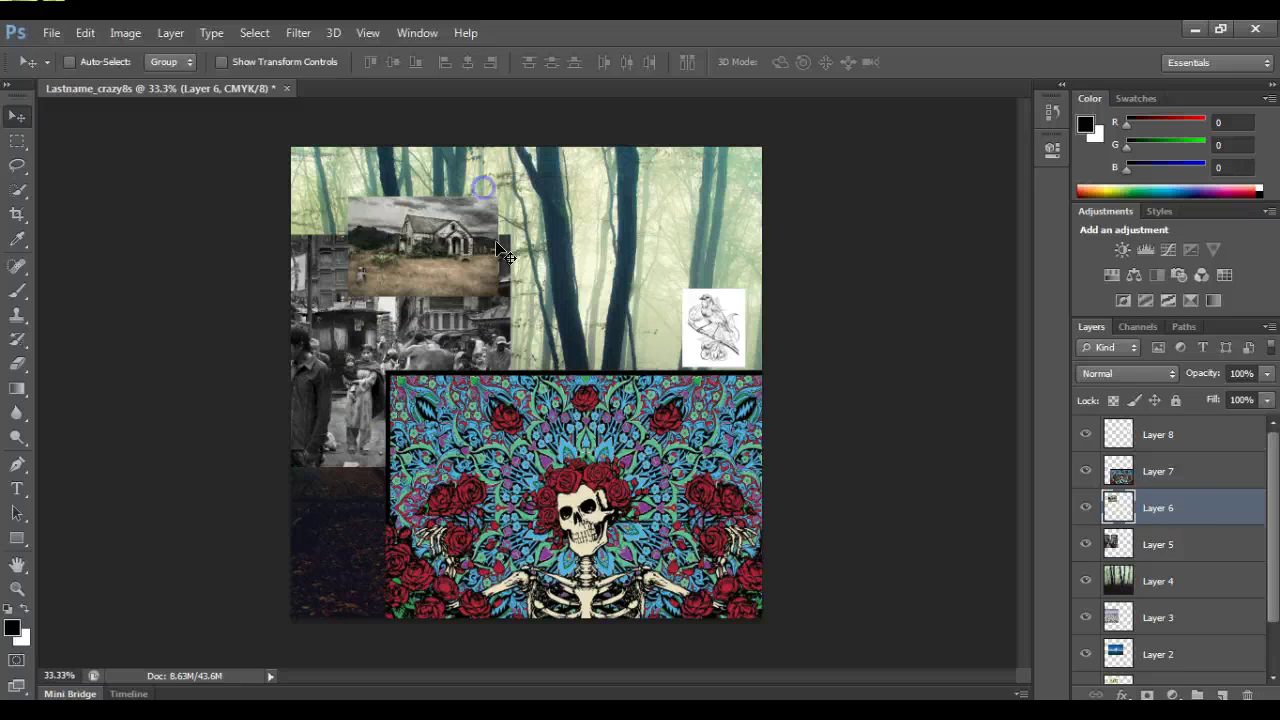
pyautogui.click(1162, 471)
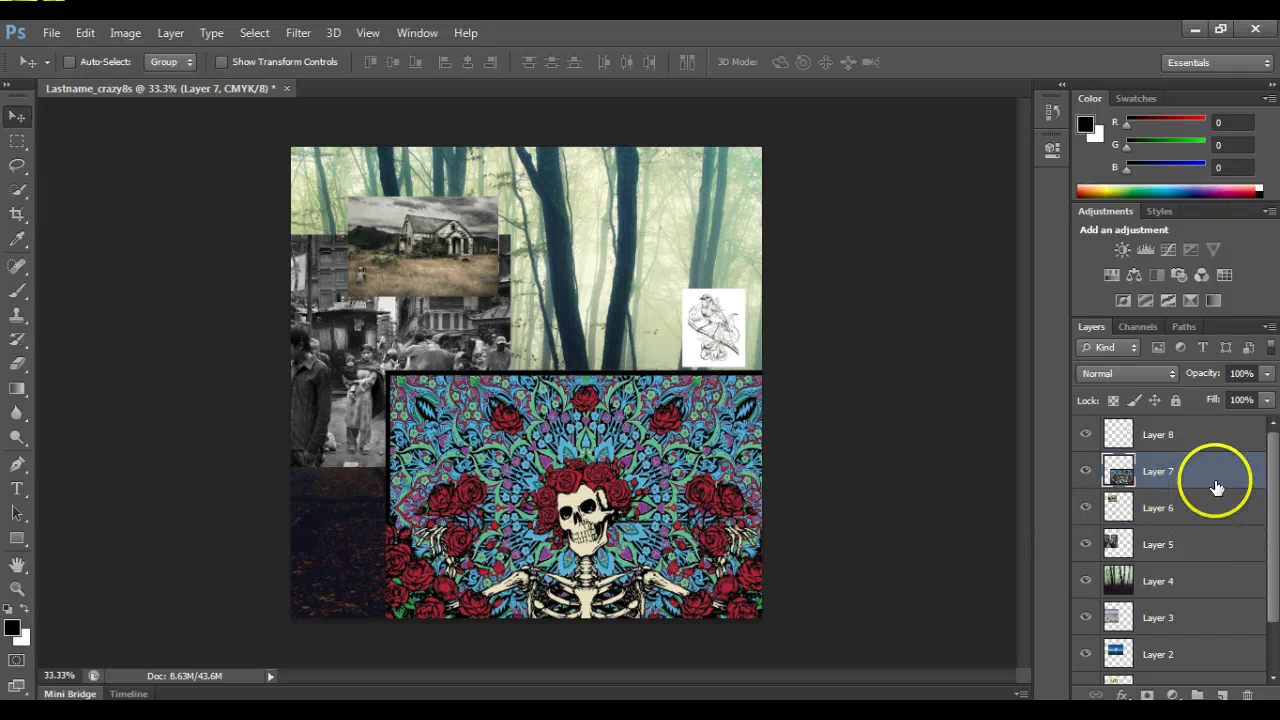
pyautogui.moveTo(546, 481); pyautogui.dragTo(468, 452)
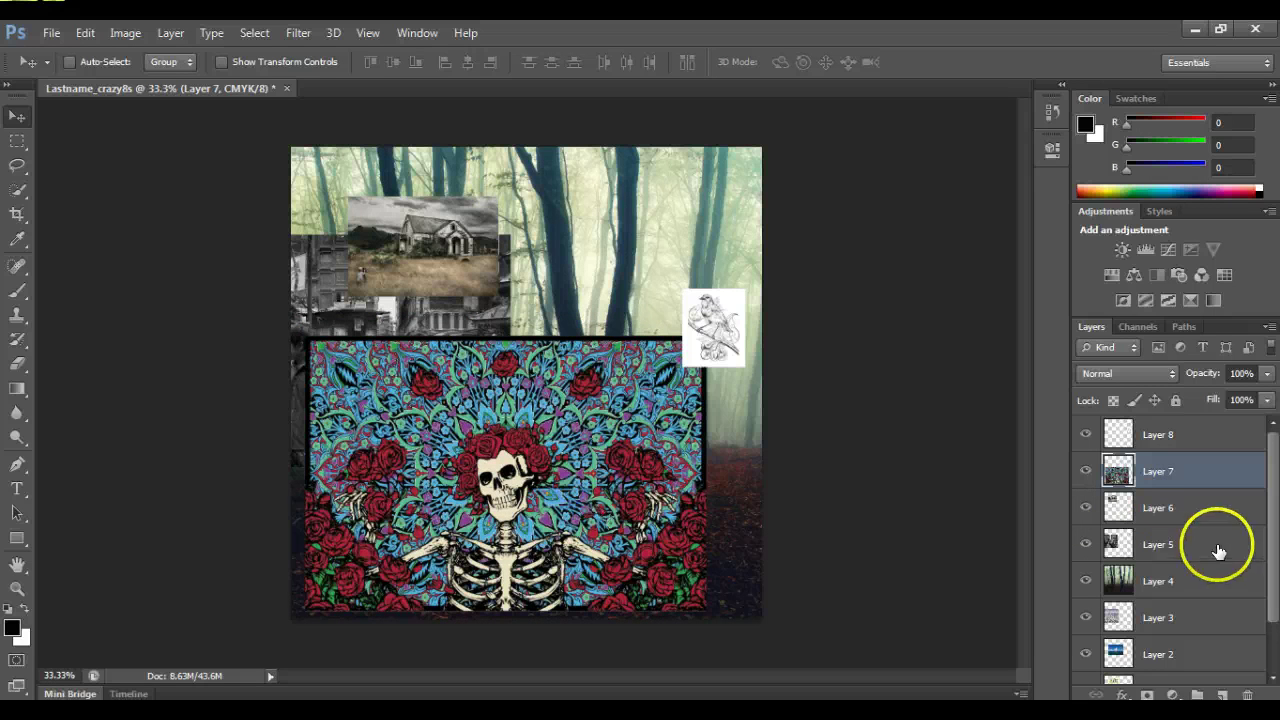
pyautogui.click(1165, 508)
pyautogui.moveTo(434, 289); pyautogui.dragTo(484, 327)
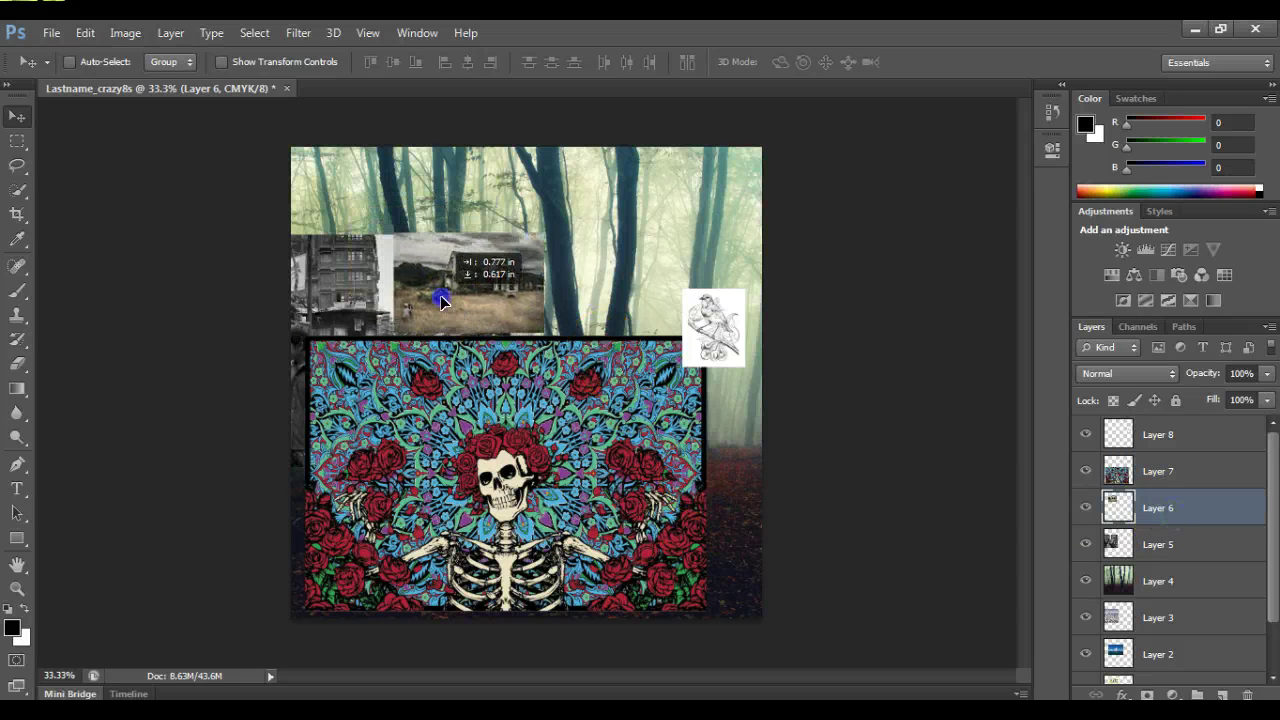
# Shift the forest image on Layer 4 slightly down from the canvas's top edge and turn Auto-Select back on.
pyautogui.click(1172, 582)
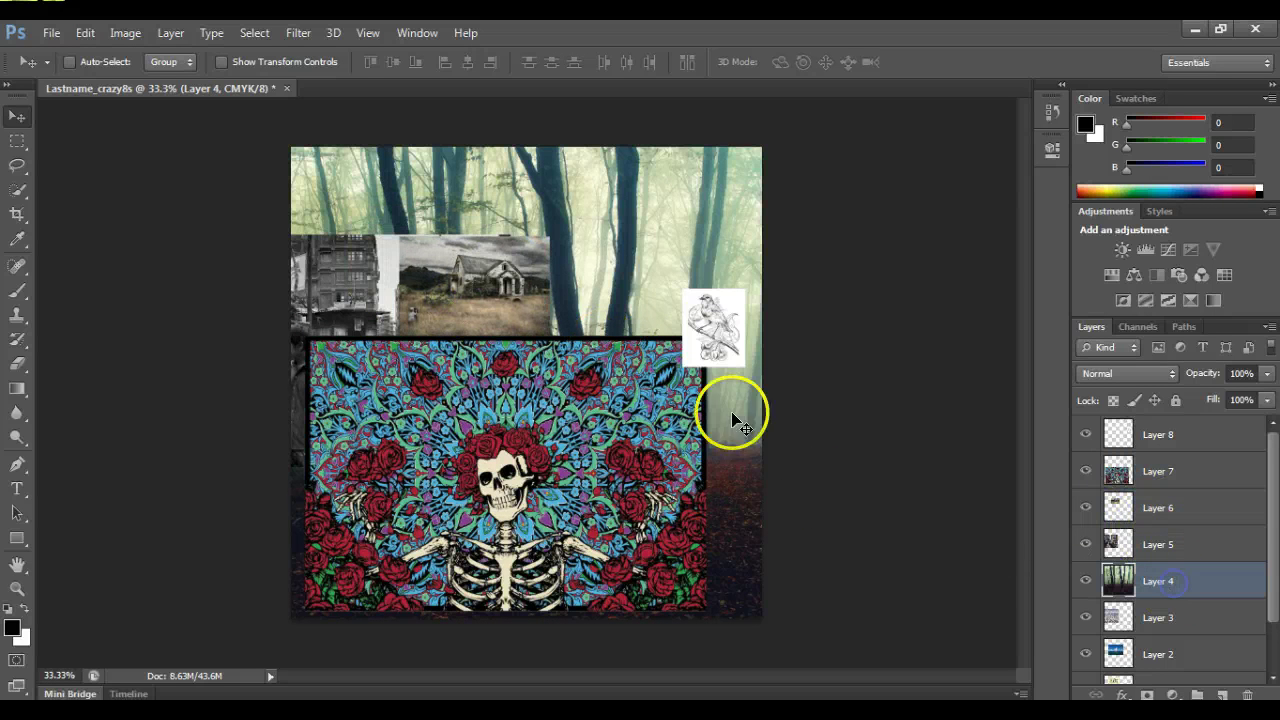
pyautogui.moveTo(608, 219); pyautogui.dragTo(586, 305)
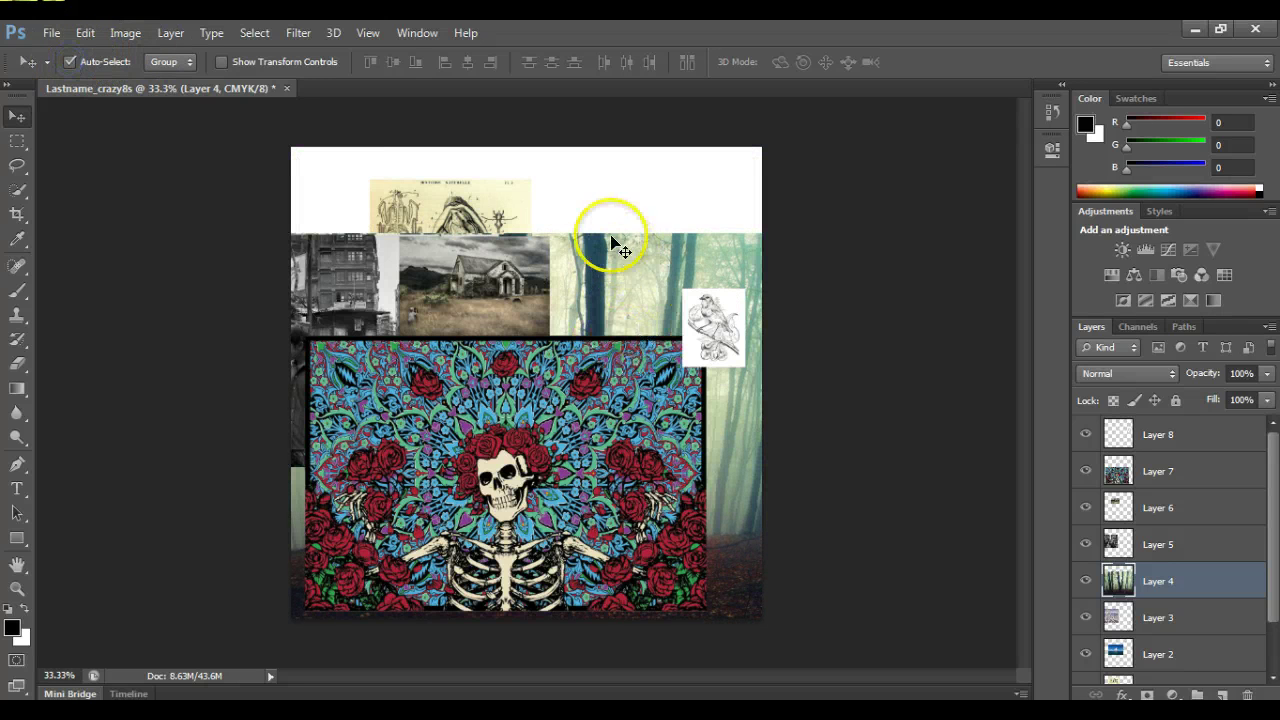
pyautogui.moveTo(596, 248); pyautogui.dragTo(604, 238)
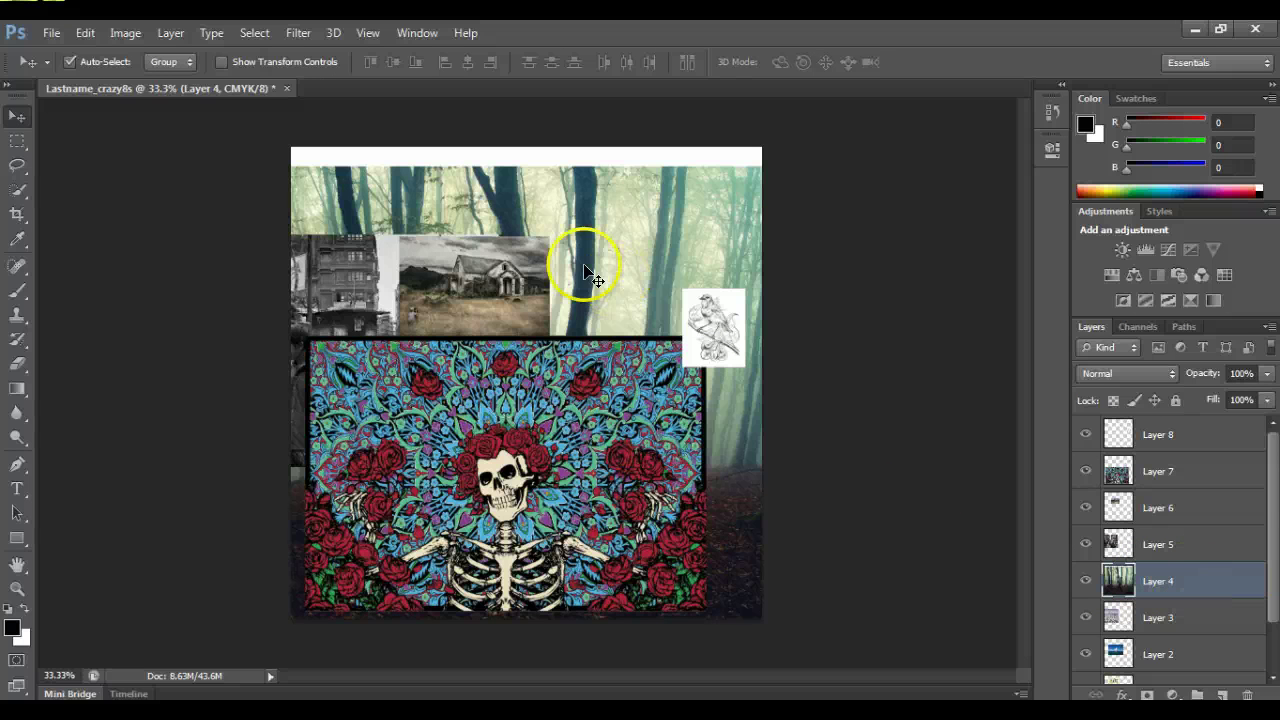
# Select the hidden-from-view ocean clouds image on Layer 2 in the layer stack.
pyautogui.moveTo(1272, 565); pyautogui.dragTo(1266, 632)
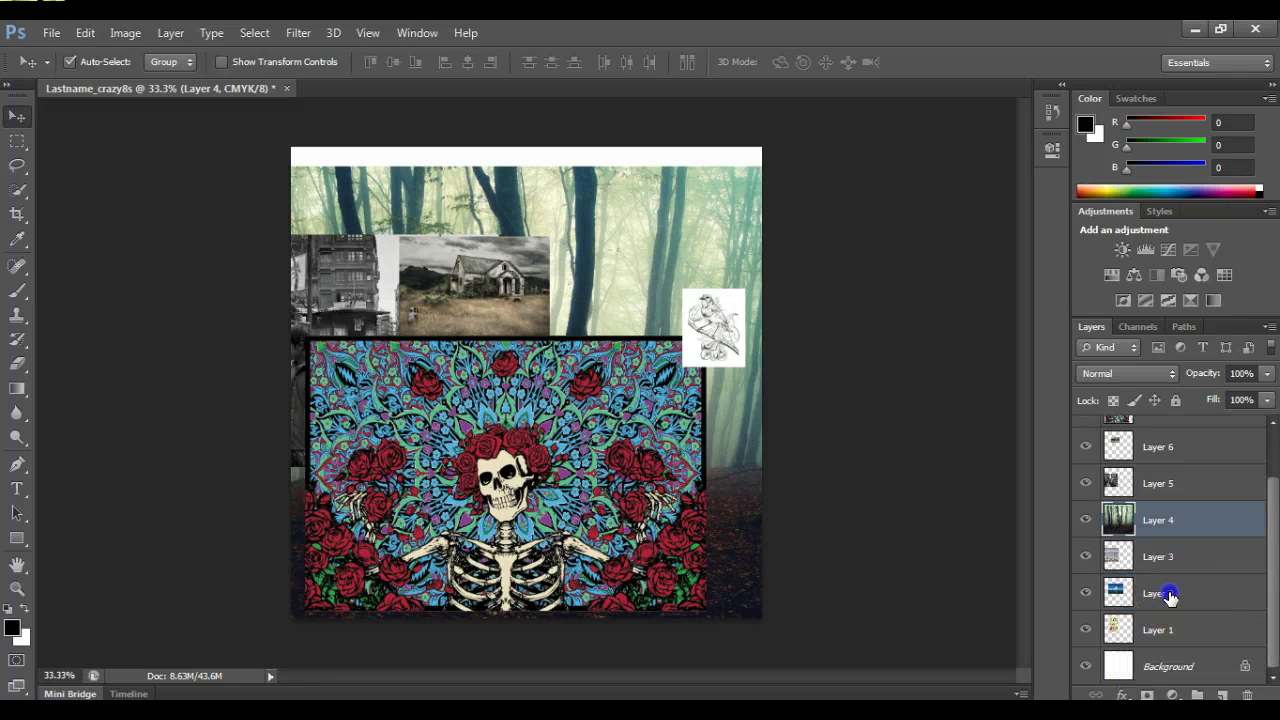
pyautogui.click(1170, 597)
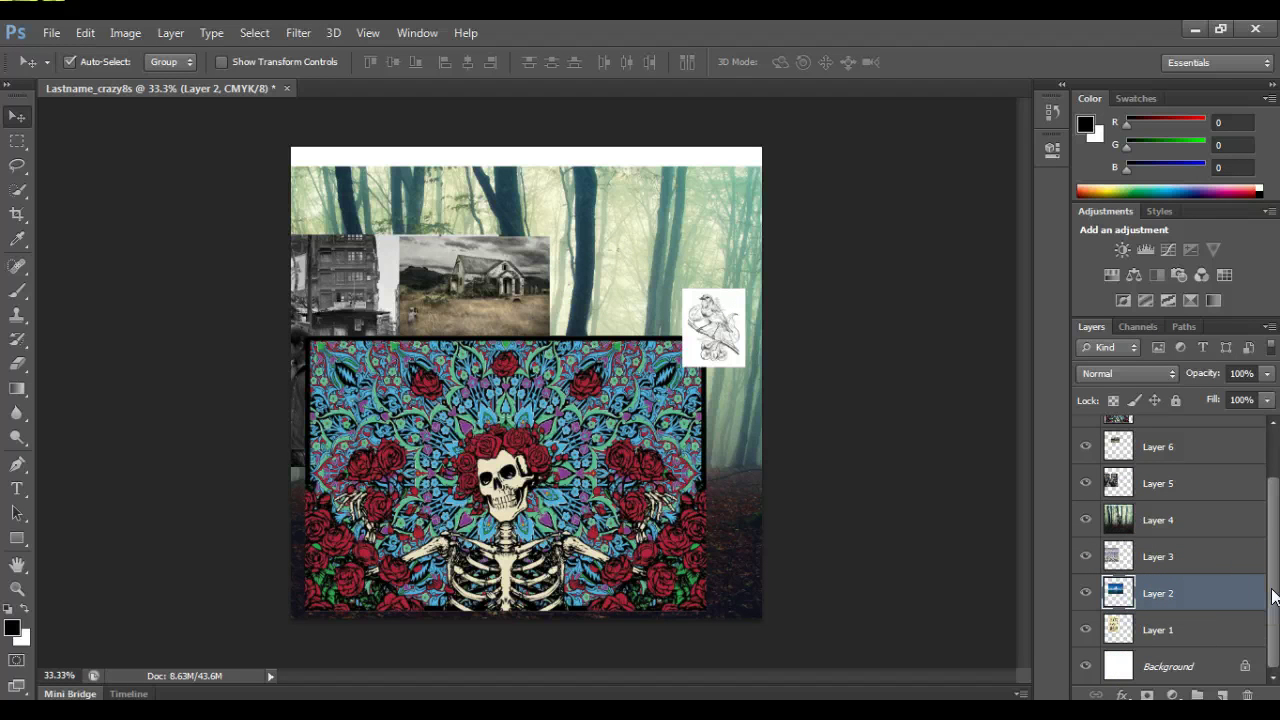
pyautogui.moveTo(1274, 596); pyautogui.dragTo(1270, 535)
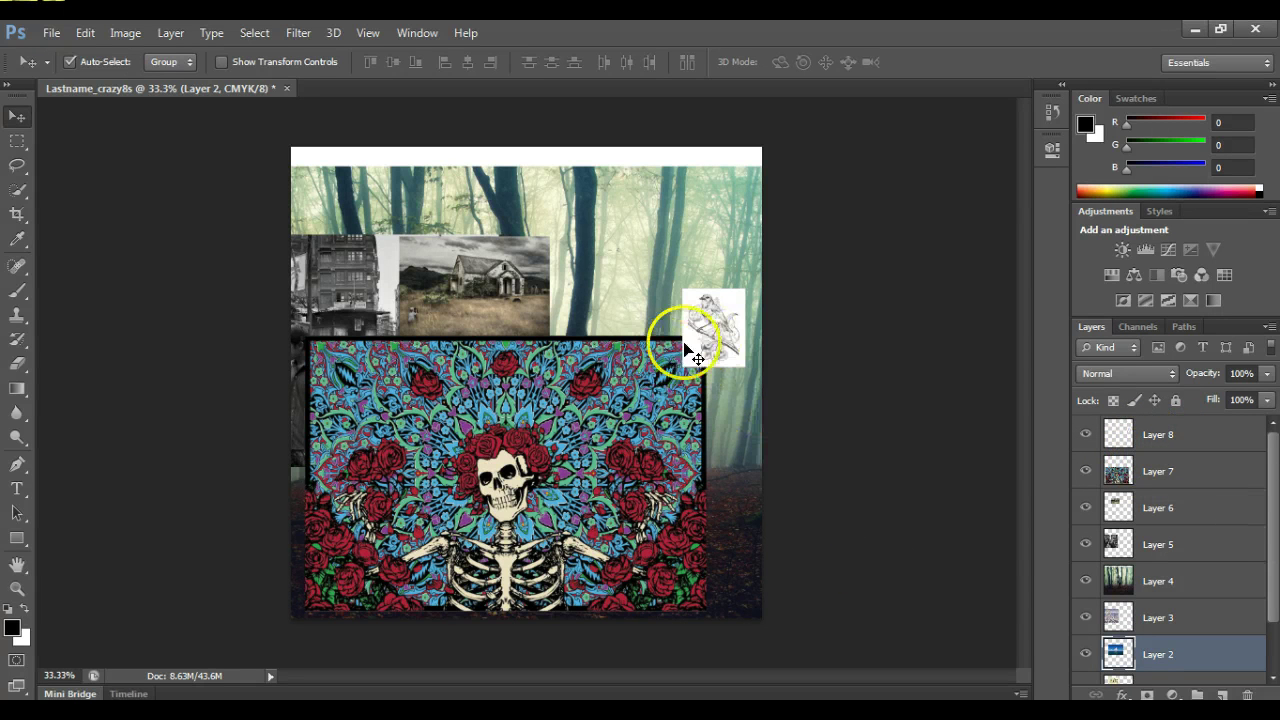
# Move the bird drawing on Layer 8 up onto the forest area above the skeleton image.
pyautogui.click(639, 341)
pyautogui.moveTo(639, 341)
pyautogui.mouseDown()
pyautogui.moveTo(606, 334)
pyautogui.moveTo(597, 360)
pyautogui.moveTo(465, 372)
pyautogui.moveTo(683, 367)
pyautogui.moveTo(665, 284)
pyautogui.mouseUp()
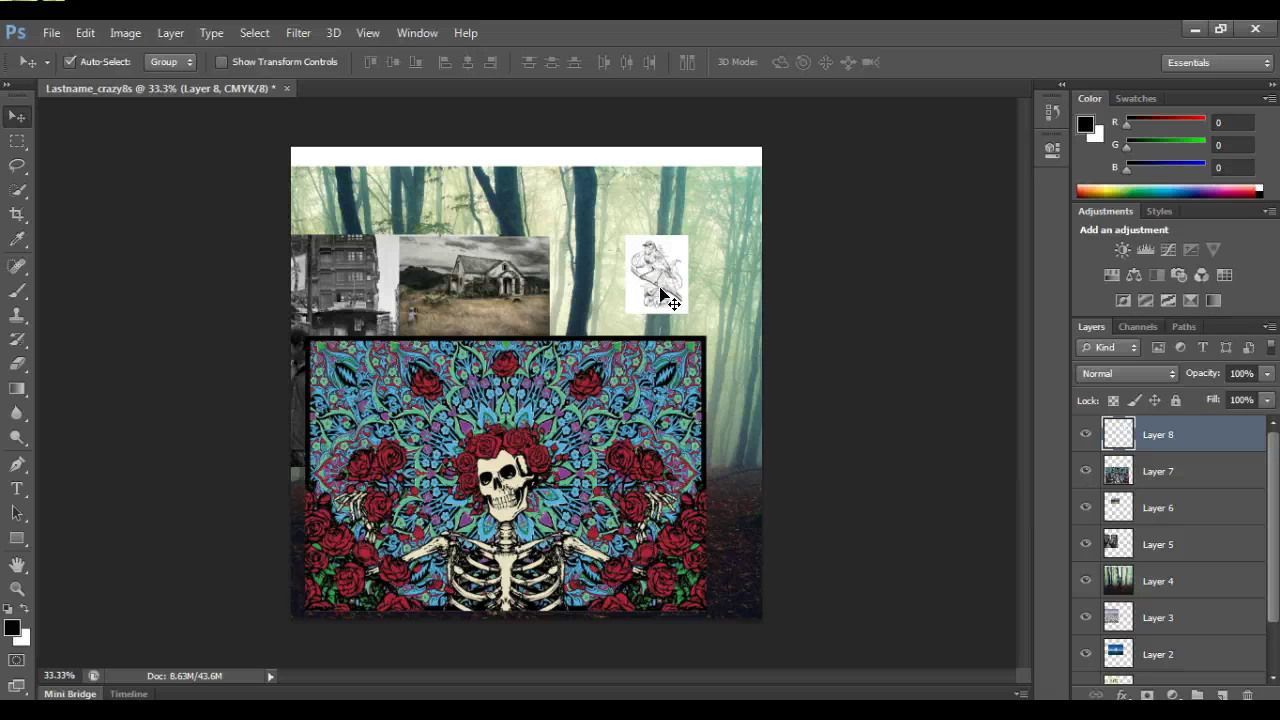
pyautogui.click(667, 285)
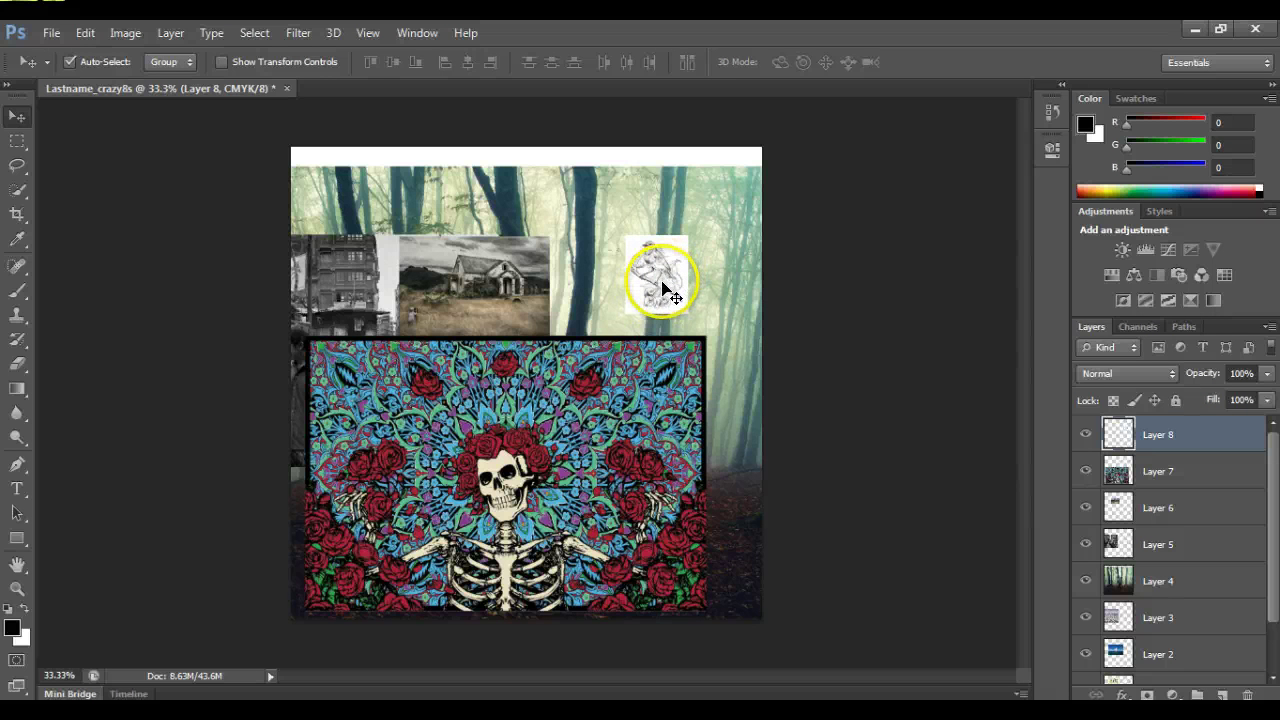
pyautogui.moveTo(662, 284)
pyautogui.mouseDown()
pyautogui.moveTo(623, 285)
pyautogui.moveTo(643, 290)
pyautogui.moveTo(655, 273)
pyautogui.mouseUp()
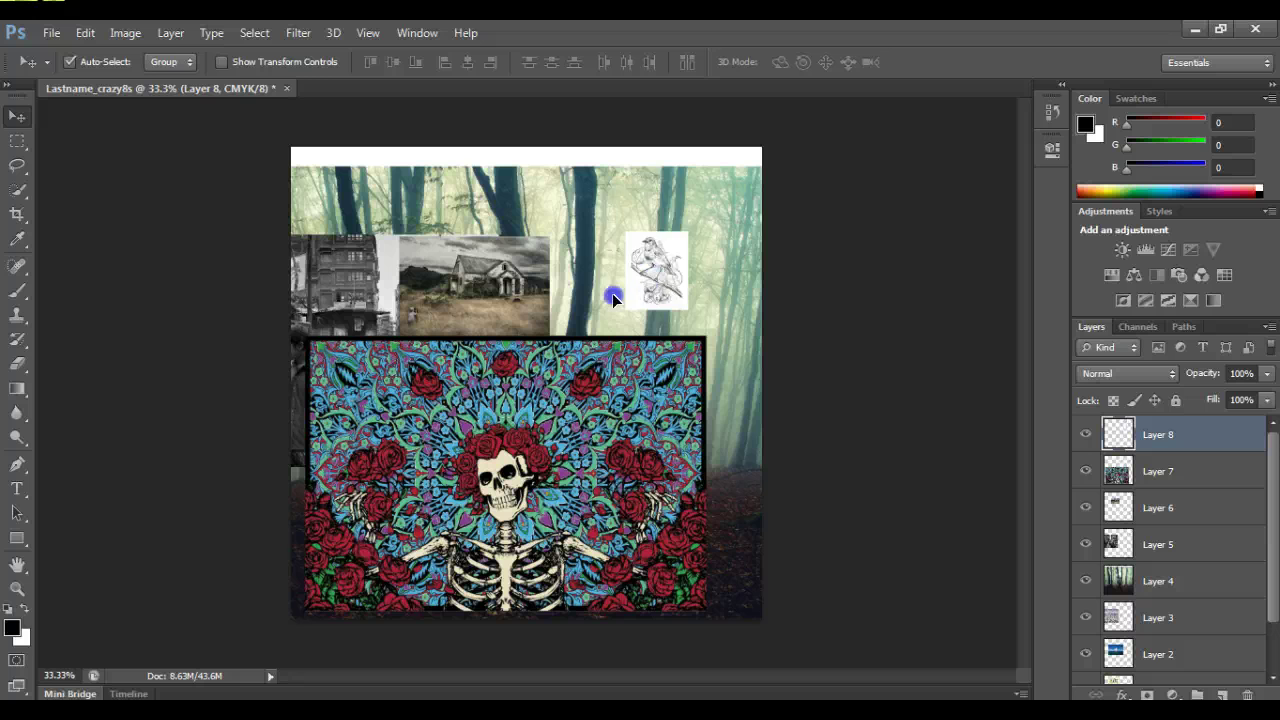
pyautogui.moveTo(613, 298)
pyautogui.mouseDown()
pyautogui.moveTo(622, 250)
pyautogui.moveTo(604, 273)
pyautogui.mouseUp()
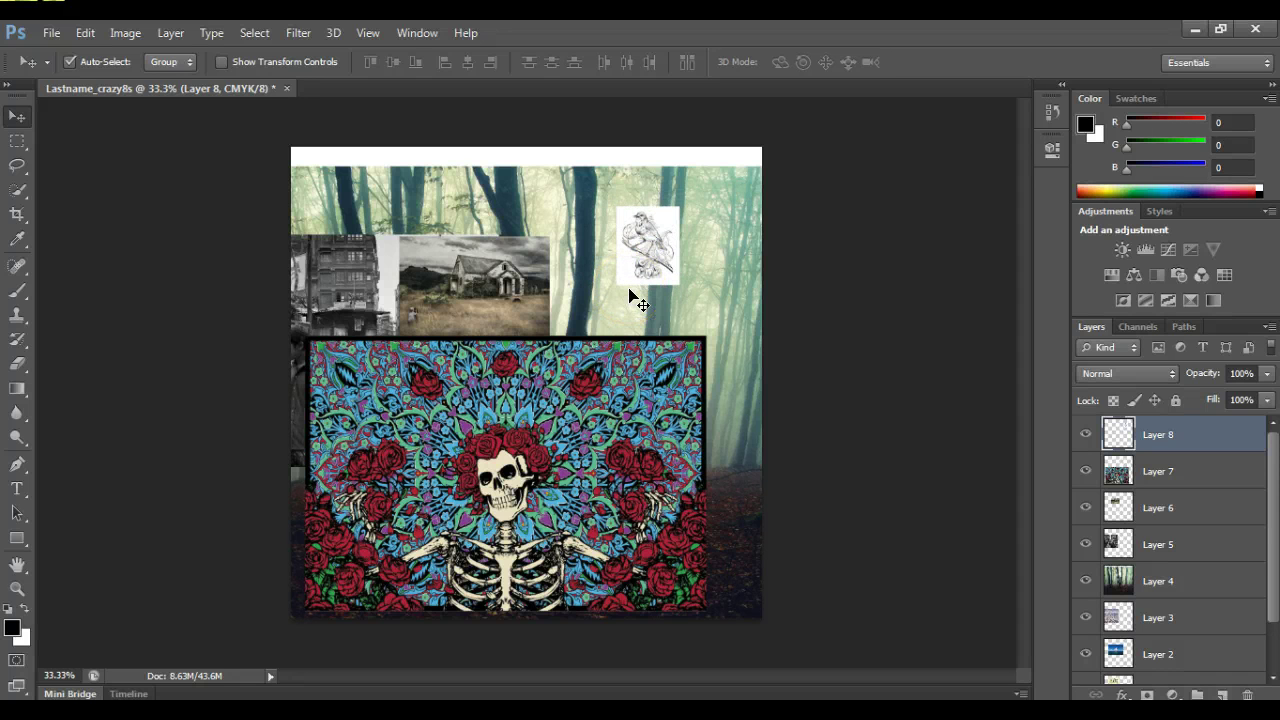
# Scale the bird drawing on Layer 8 to about 616% with Free Transform so it fills the canvas height from the left edge.
pyautogui.click(88, 33)
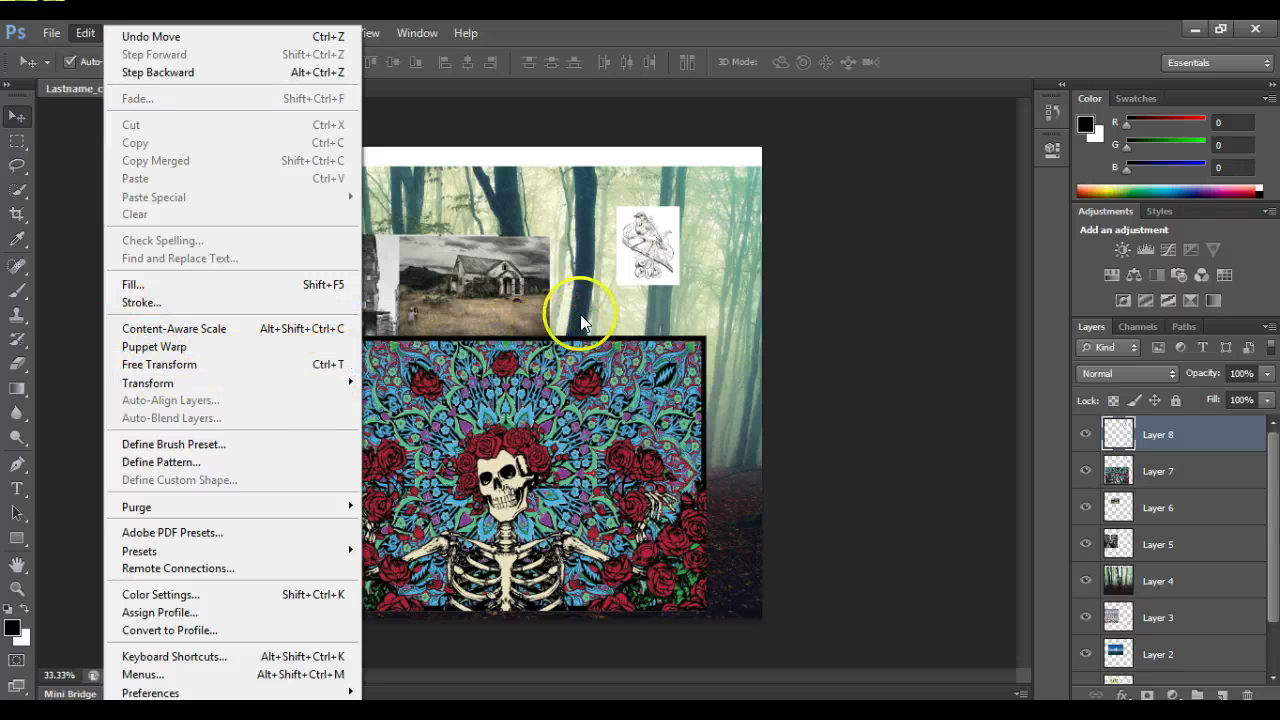
pyautogui.press('Escape')
pyautogui.hotkey('ctrl', 't')
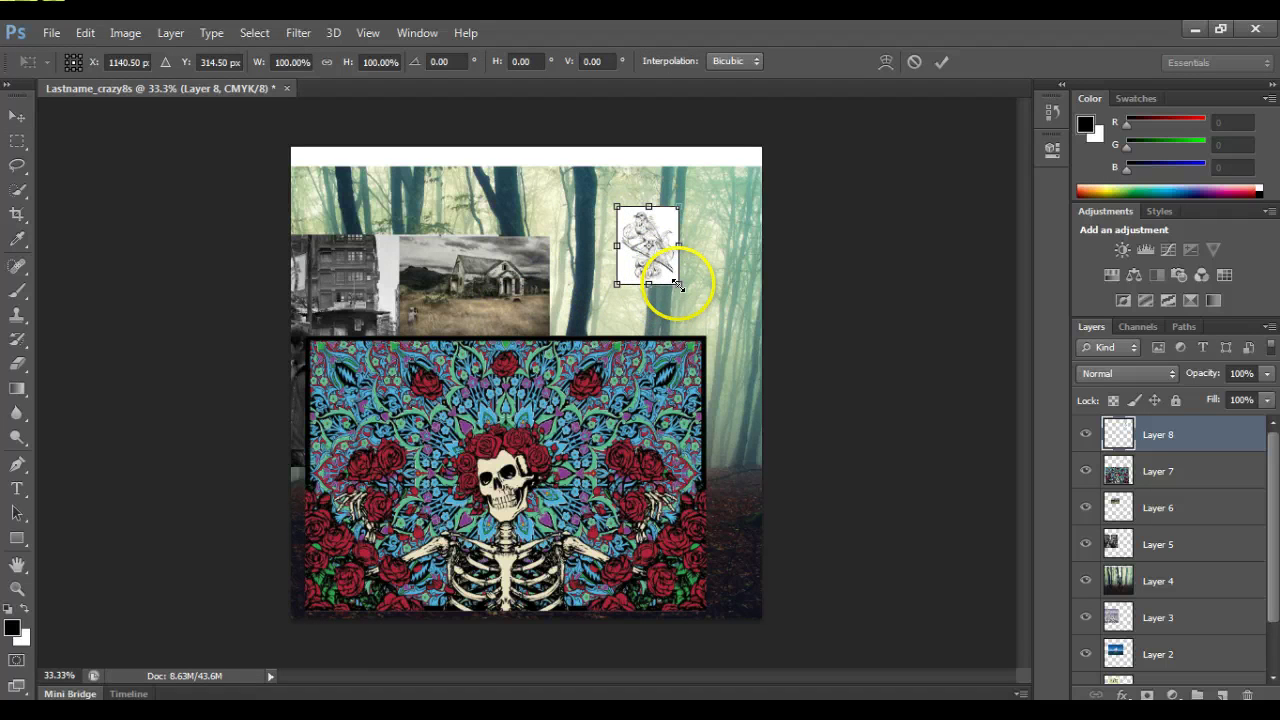
pyautogui.moveTo(677, 285); pyautogui.dragTo(752, 370)
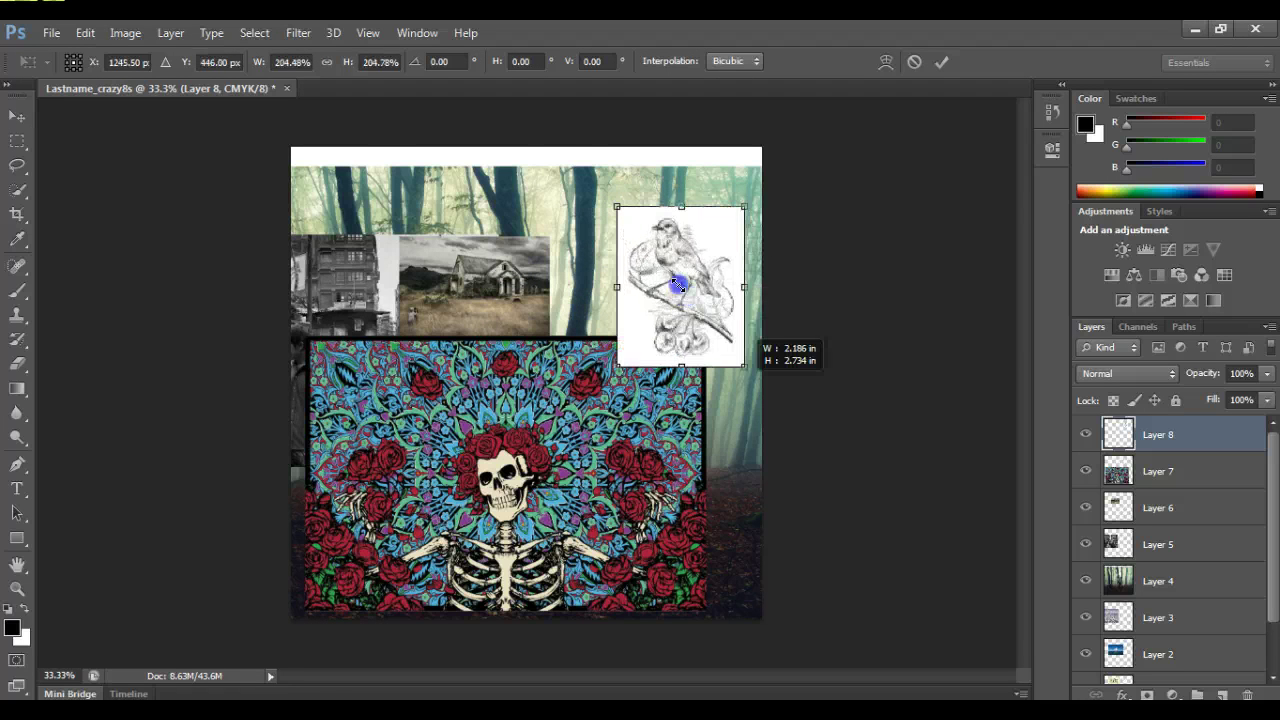
pyautogui.moveTo(720, 329); pyautogui.dragTo(655, 624)
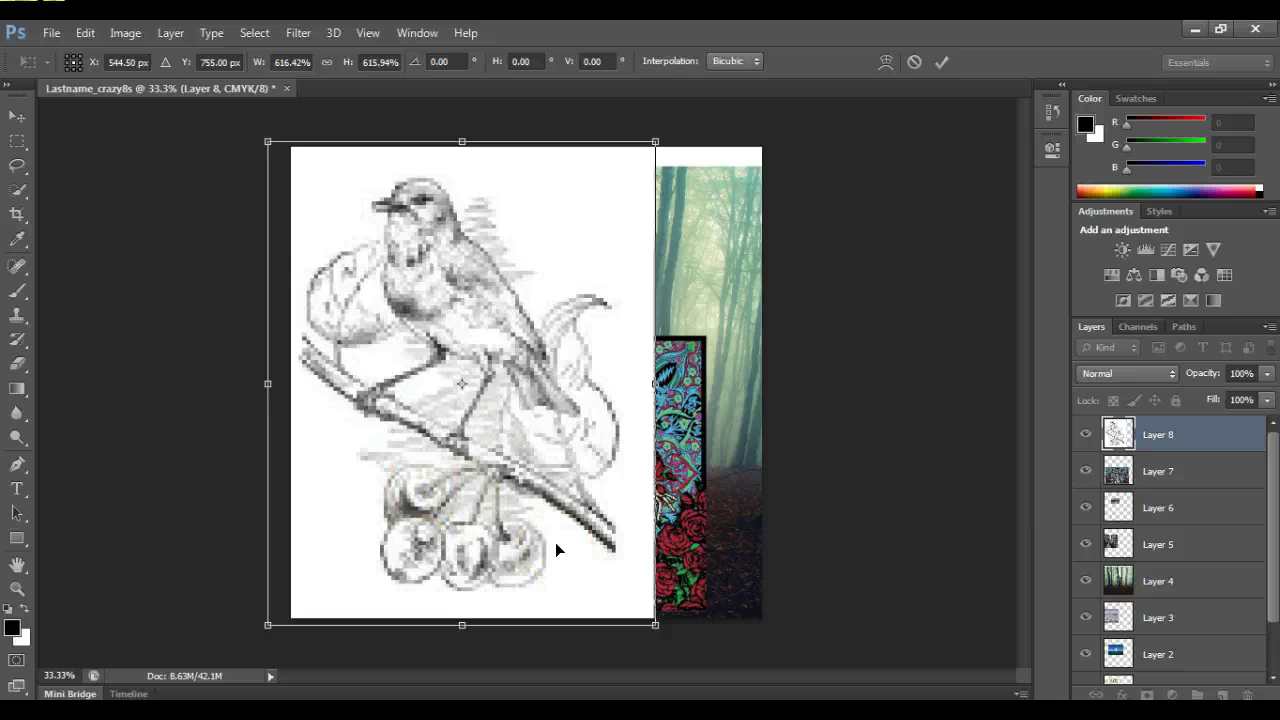
pyautogui.press('Return')
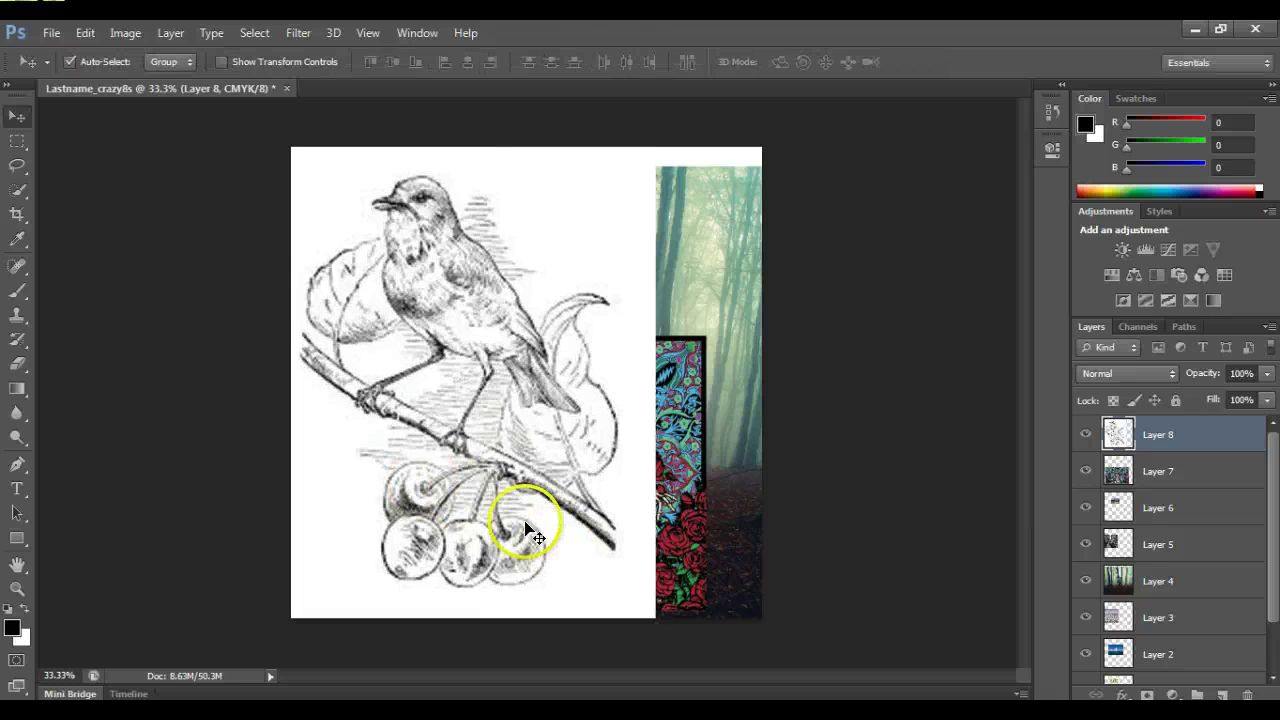
# Hide Layer 8, and reposition the skeleton image on Layer 7 higher while enlarging it to about 119% with Free Transform.
pyautogui.click(1086, 436)
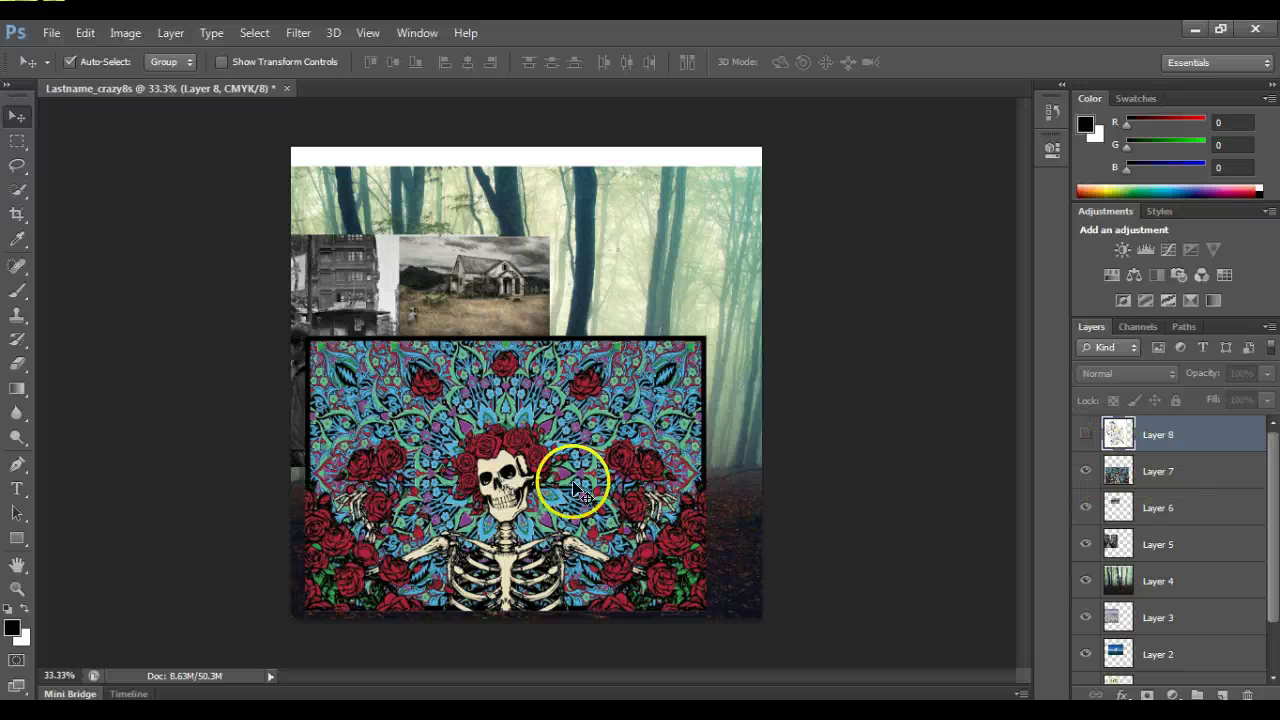
pyautogui.moveTo(538, 485); pyautogui.dragTo(578, 412)
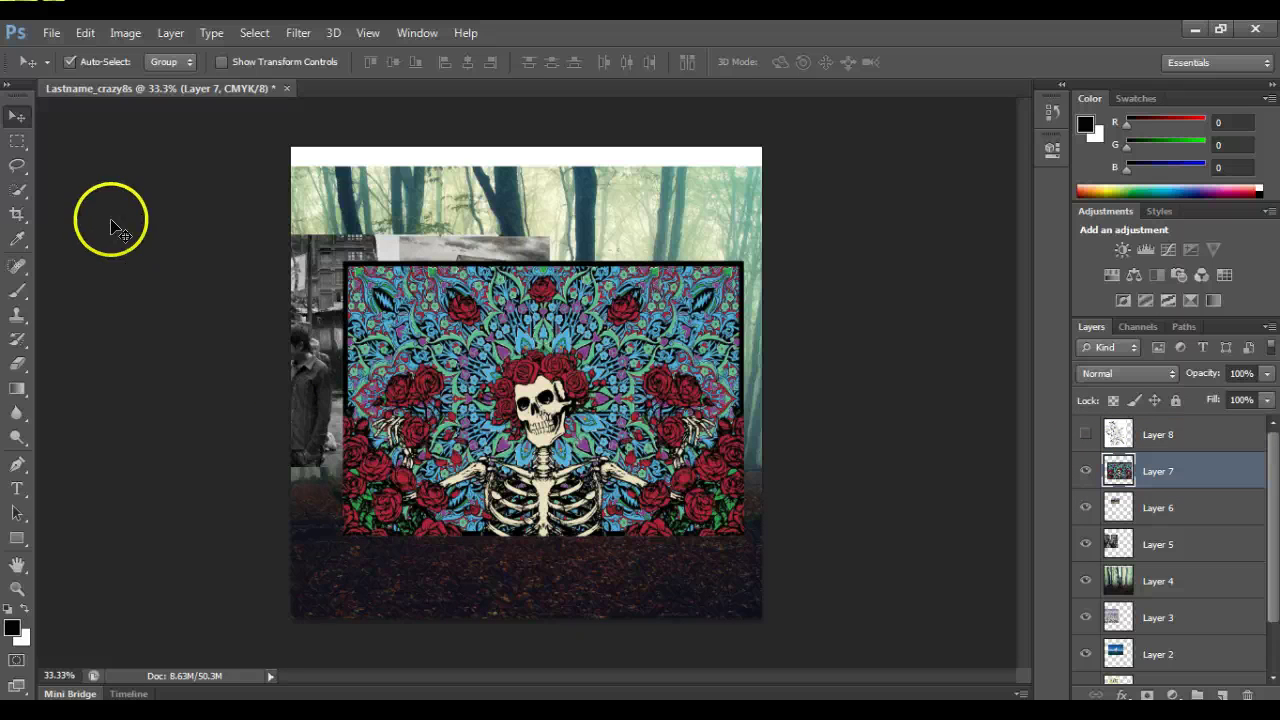
pyautogui.hotkey('ctrl', 't')
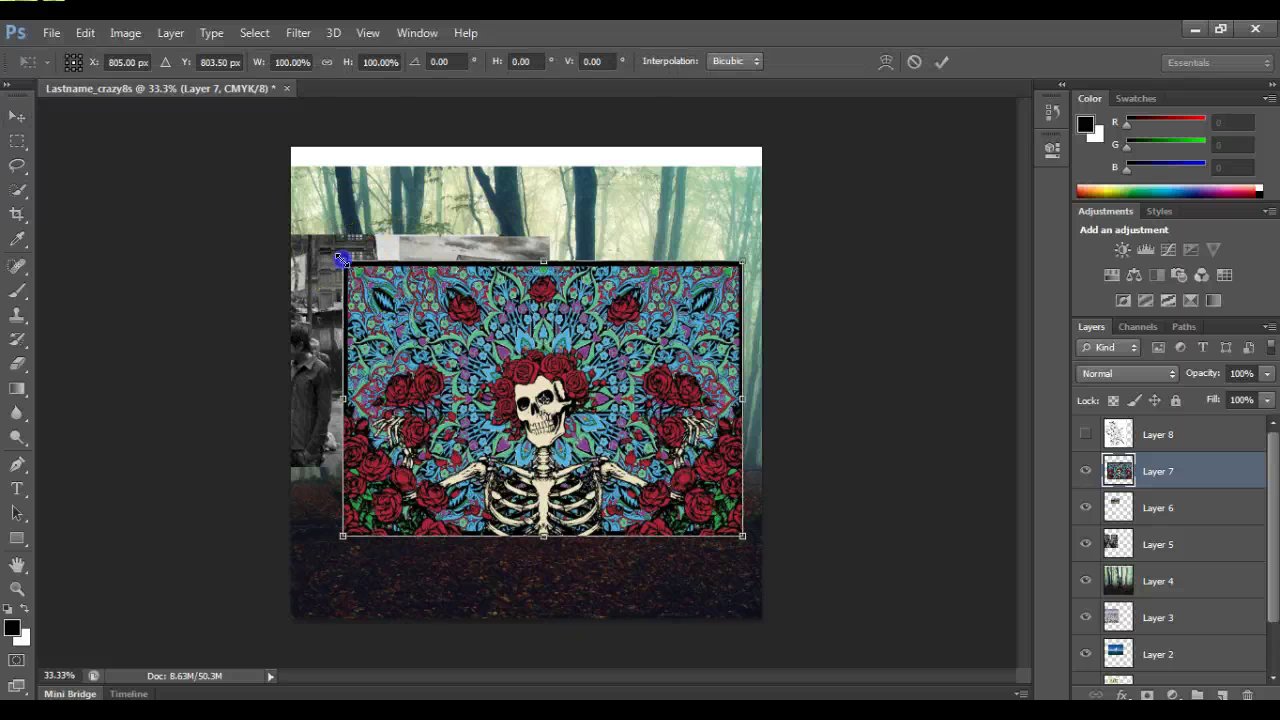
pyautogui.moveTo(342, 260); pyautogui.dragTo(266, 210)
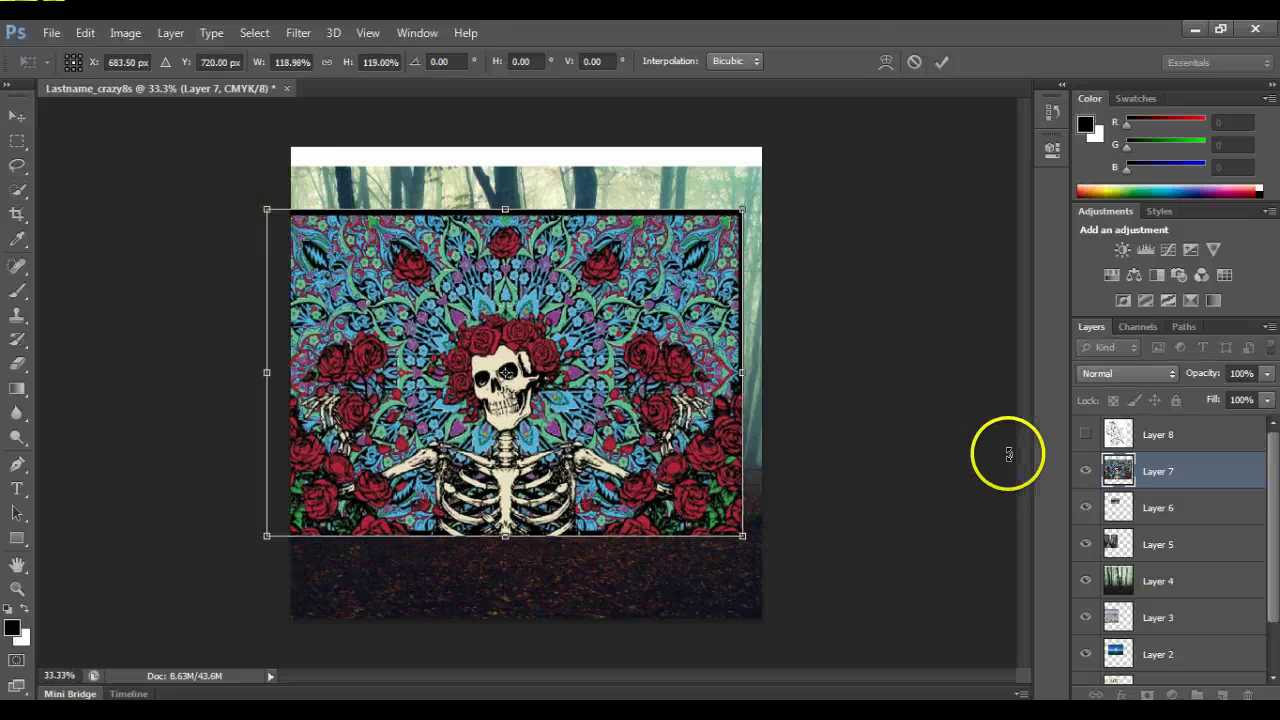
pyautogui.press('Return')
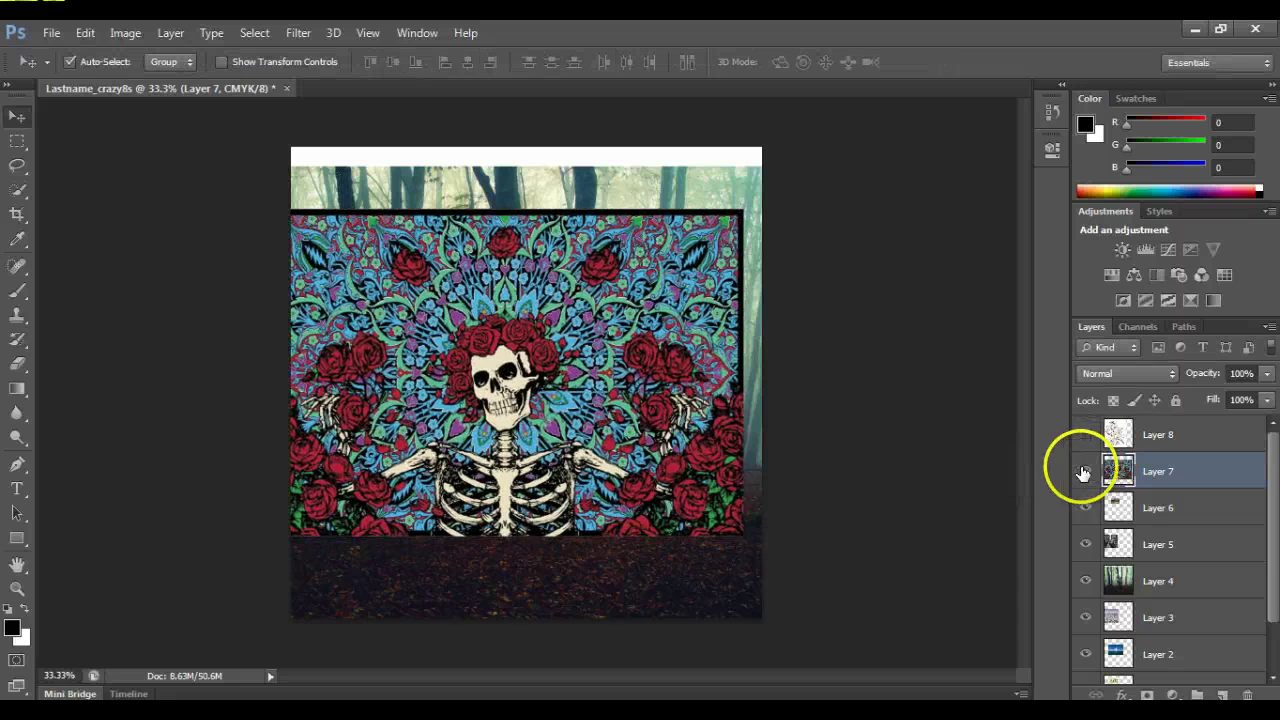
# Hide Layer 7, and enlarge the house image on Layer 6 with Free Transform so it spans the canvas width from the top edge.
pyautogui.click(1084, 471)
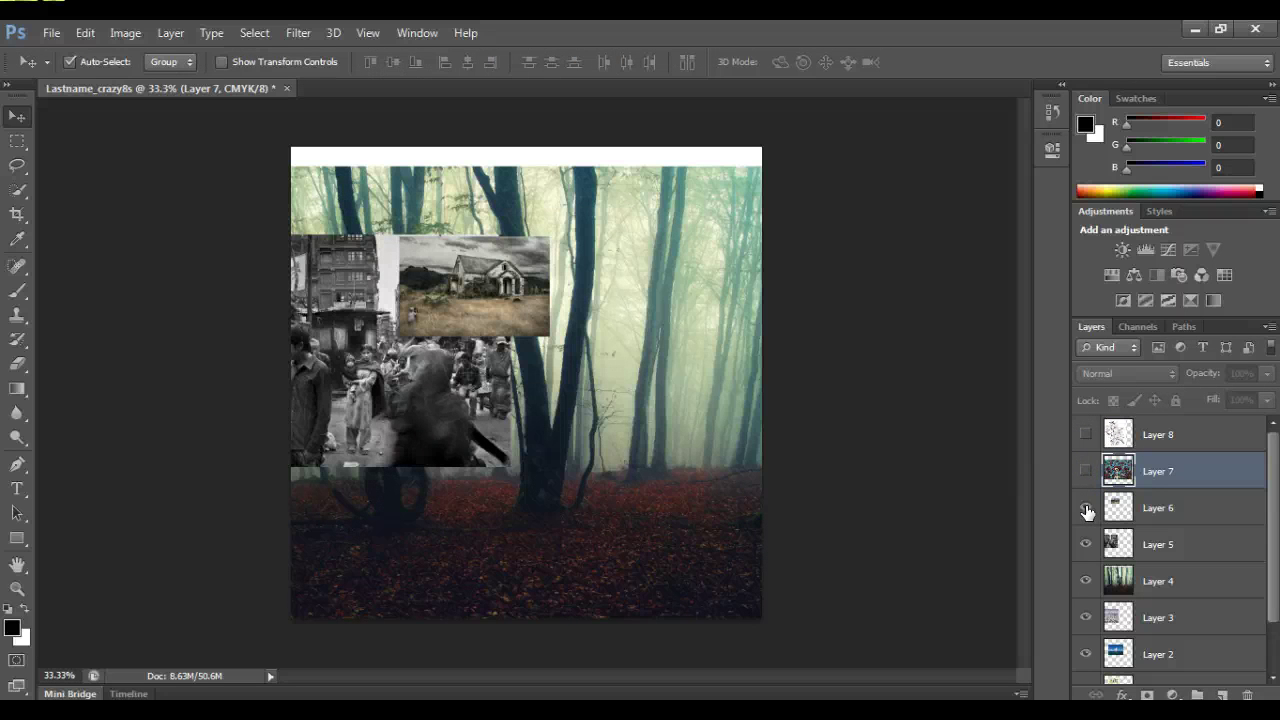
pyautogui.moveTo(500, 277); pyautogui.dragTo(570, 330)
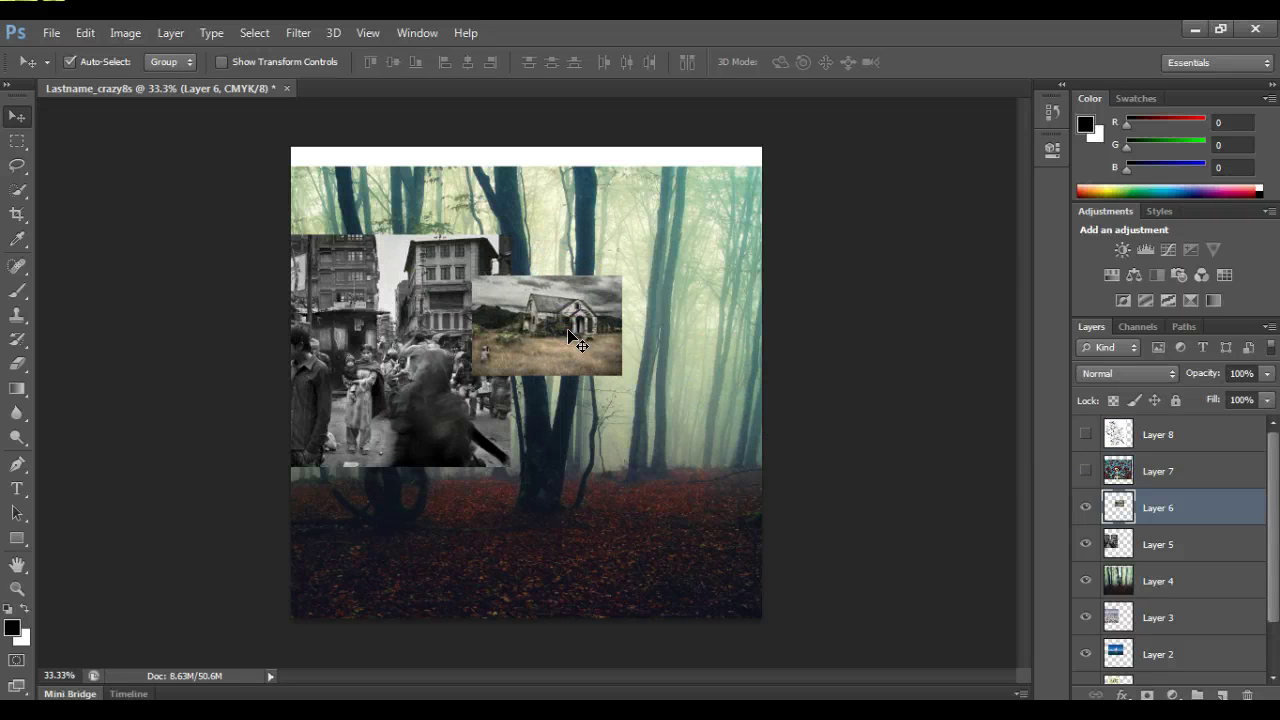
pyautogui.hotkey('ctrl', 't')
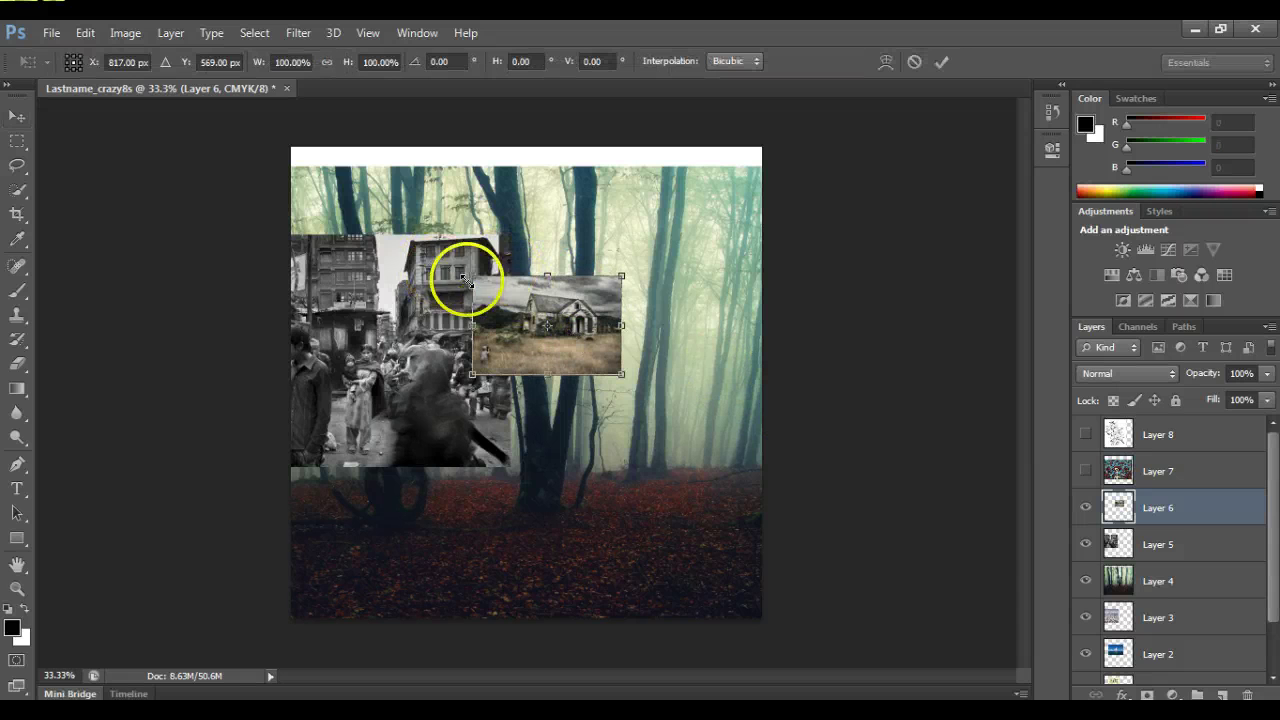
pyautogui.moveTo(479, 281); pyautogui.dragTo(276, 147)
pyautogui.moveTo(622, 374); pyautogui.dragTo(788, 506)
pyautogui.press('Return')
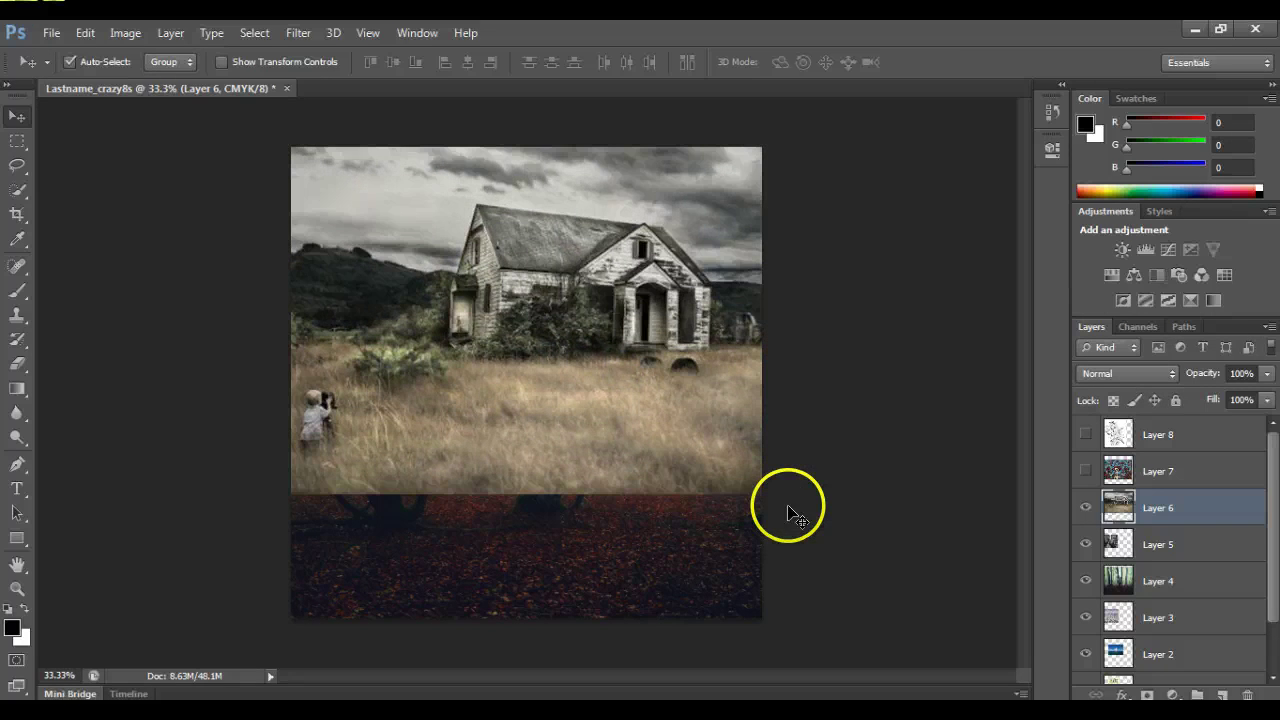
# Hide Layer 6, and move the street photo on Layer 5 to the canvas's top-left corner, scaling it to about 211% to fill the canvas.
pyautogui.click(1086, 509)
pyautogui.click(408, 486)
pyautogui.moveTo(409, 391); pyautogui.dragTo(490, 305)
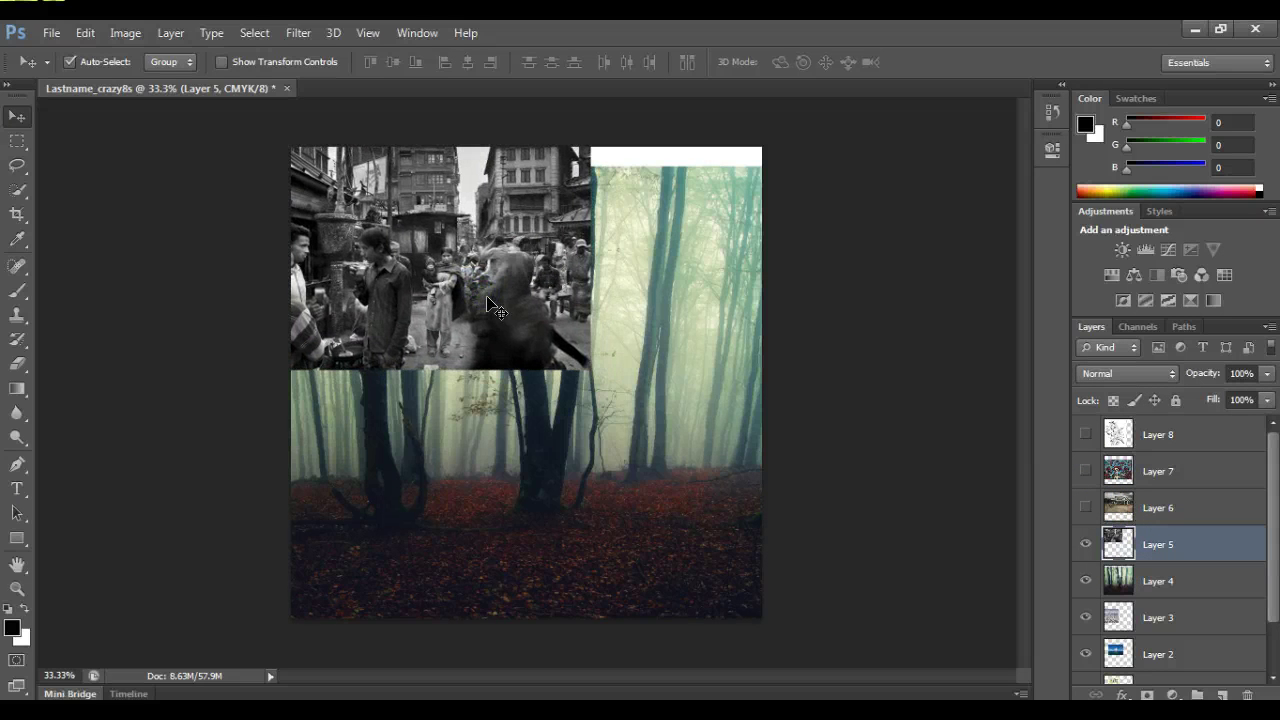
pyautogui.hotkey('ctrl', 't')
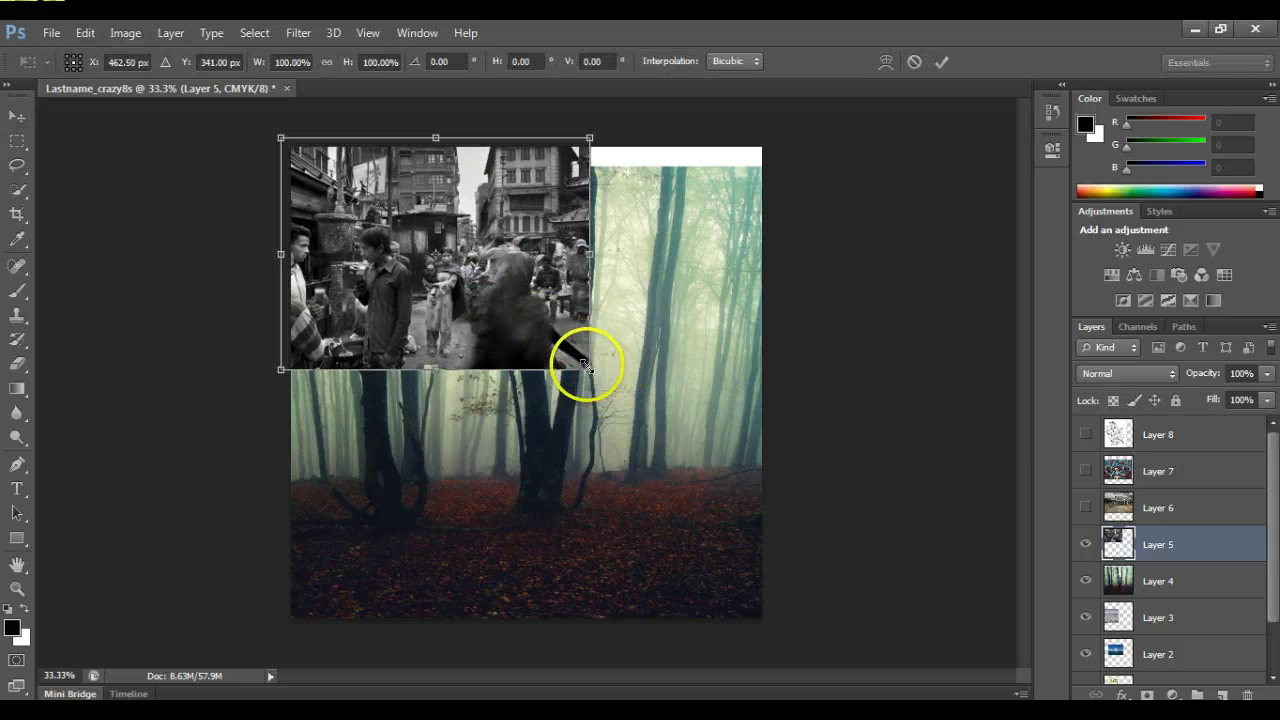
pyautogui.moveTo(586, 366); pyautogui.dragTo(935, 628)
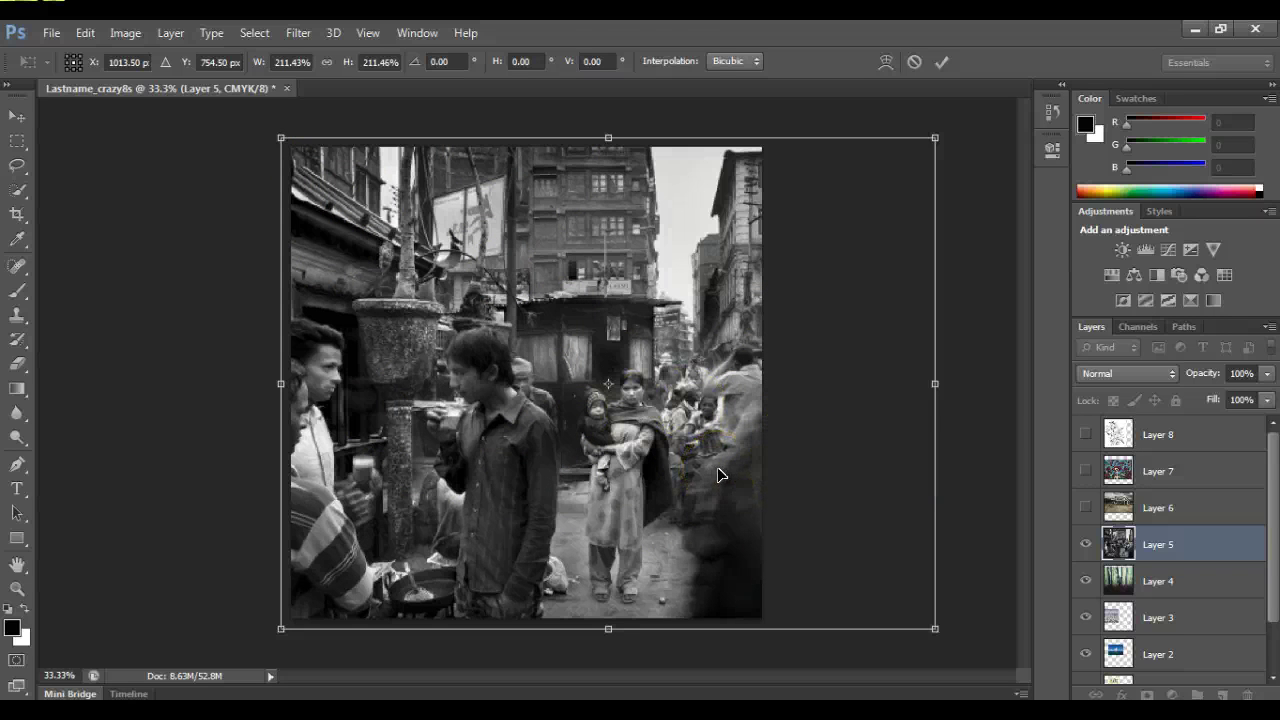
pyautogui.press('Return')
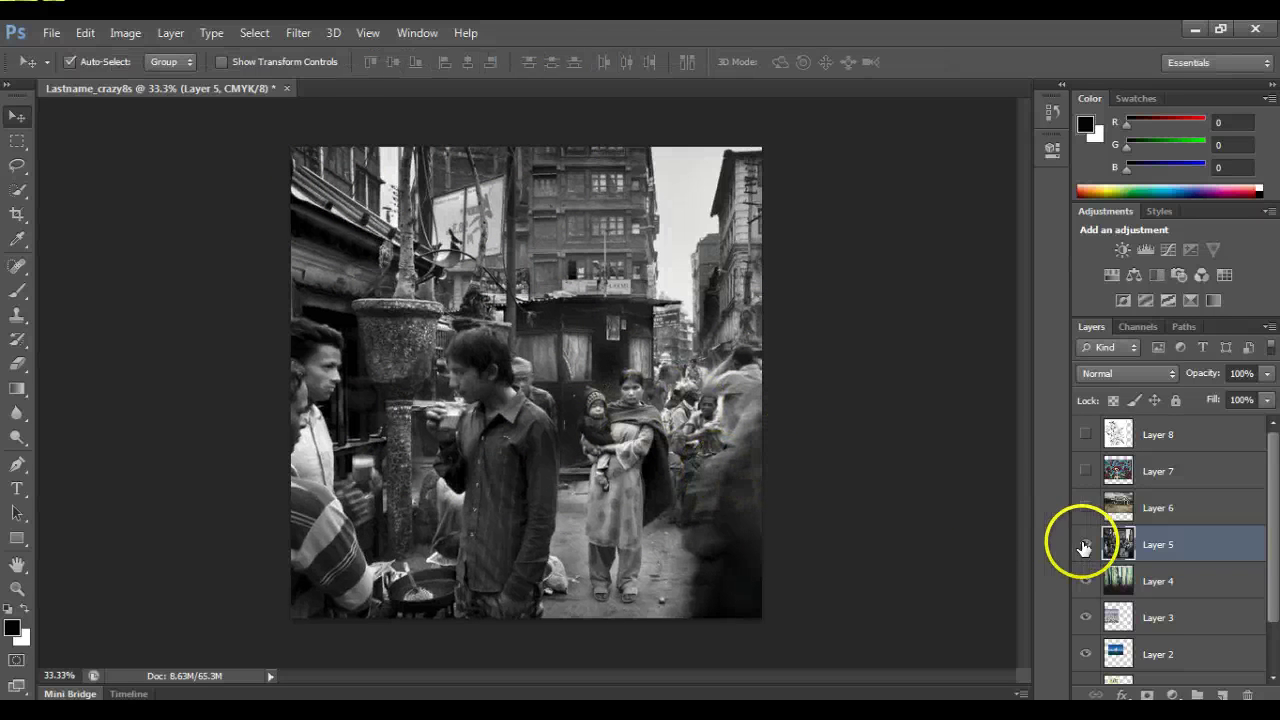
# Hide Layer 5, shift the forest image on Layer 4 up to cover the canvas's top edge, and hide it to continue on Layer 3.
pyautogui.click(1085, 546)
pyautogui.click(1140, 581)
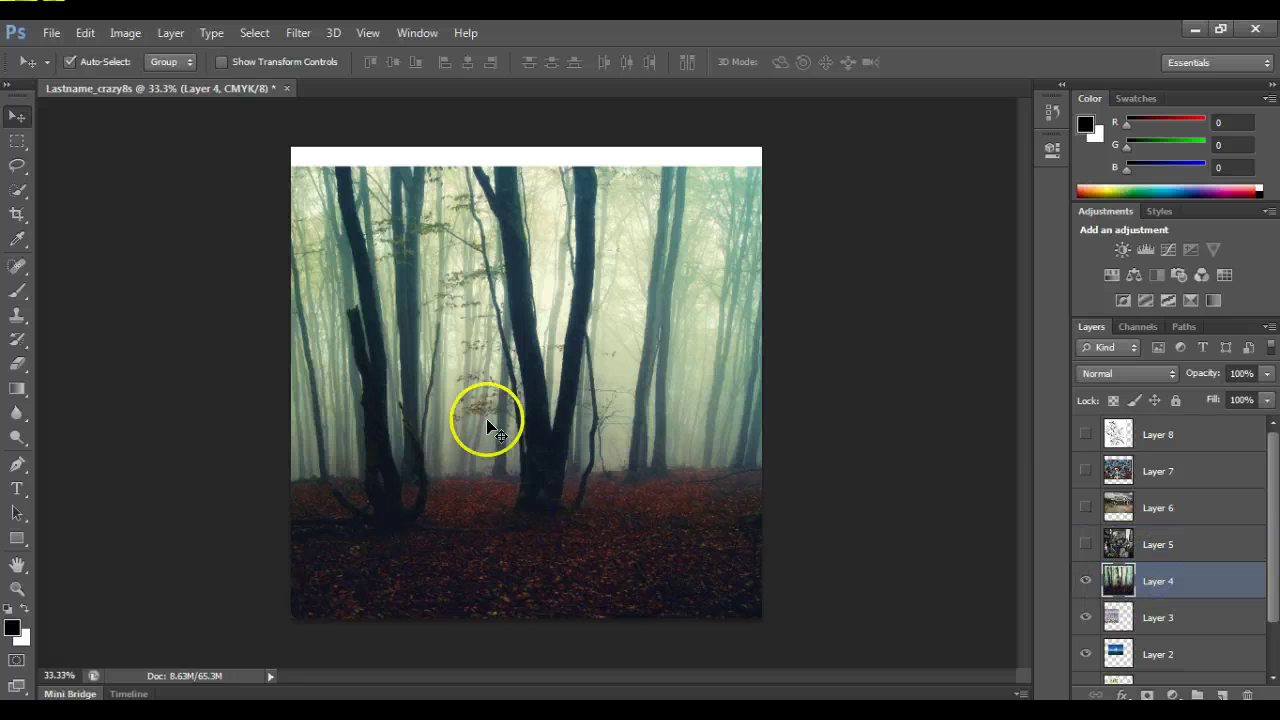
pyautogui.moveTo(487, 421); pyautogui.dragTo(470, 397)
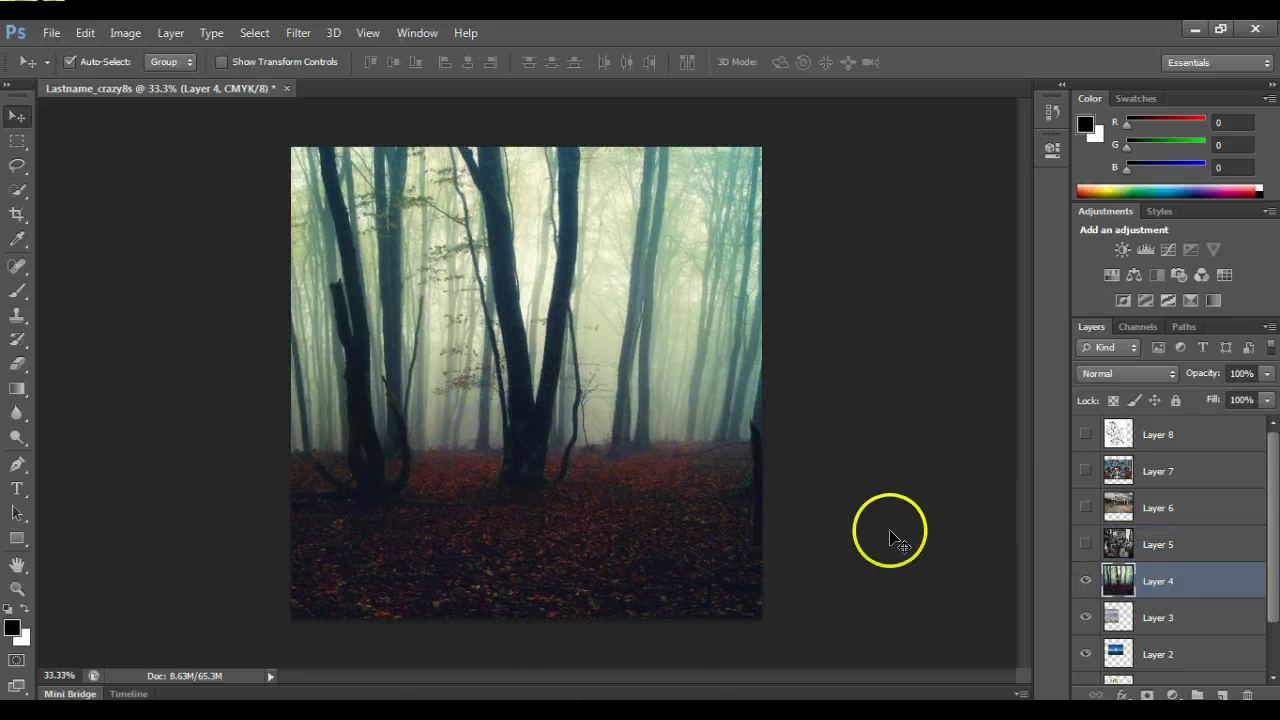
pyautogui.click(1085, 581)
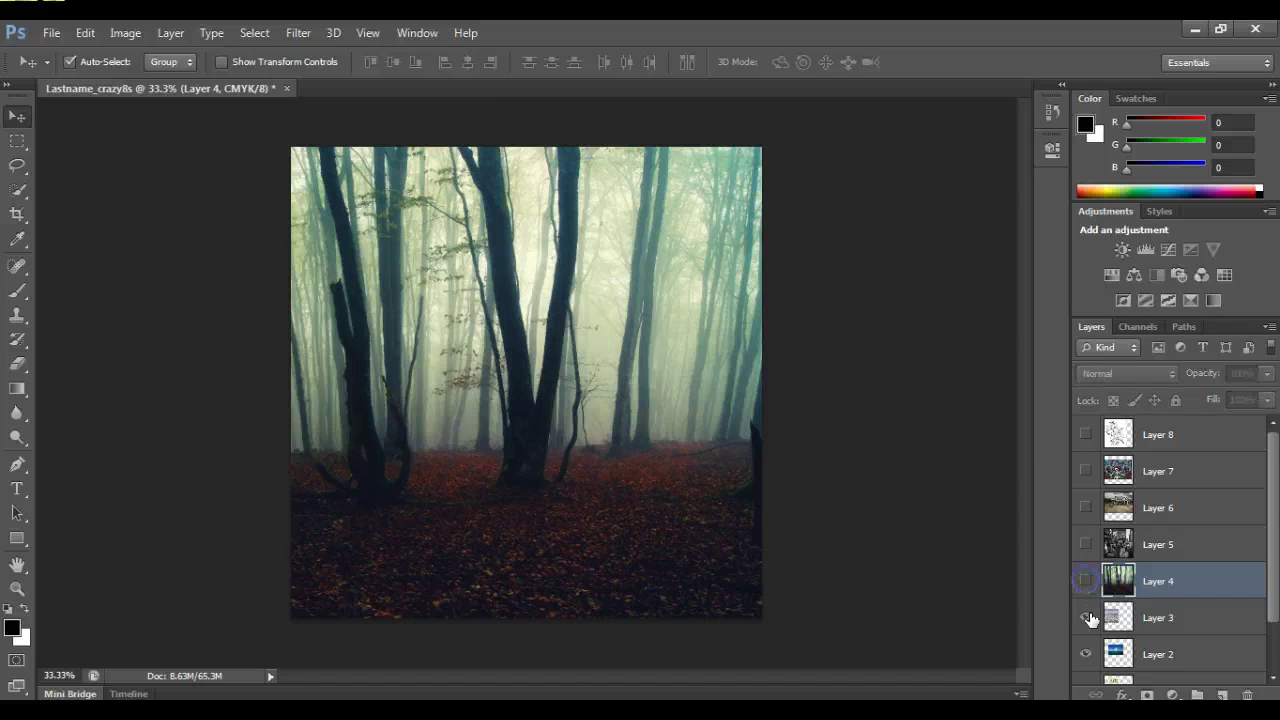
pyautogui.click(1195, 617)
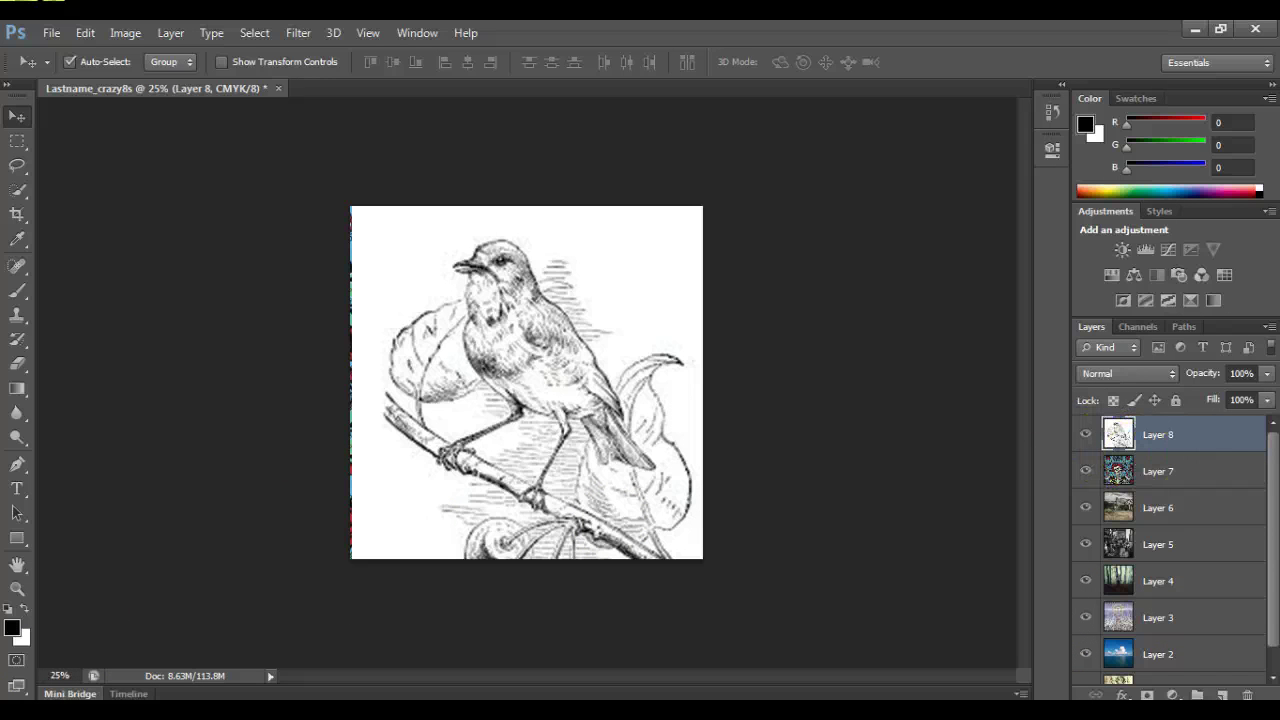
# Move the bird drawing on Layer 8 slightly to cover the gap along the canvas's left edge.
pyautogui.moveTo(1275, 484)
pyautogui.mouseDown()
pyautogui.moveTo(1274, 510)
pyautogui.moveTo(1273, 470)
pyautogui.mouseUp()
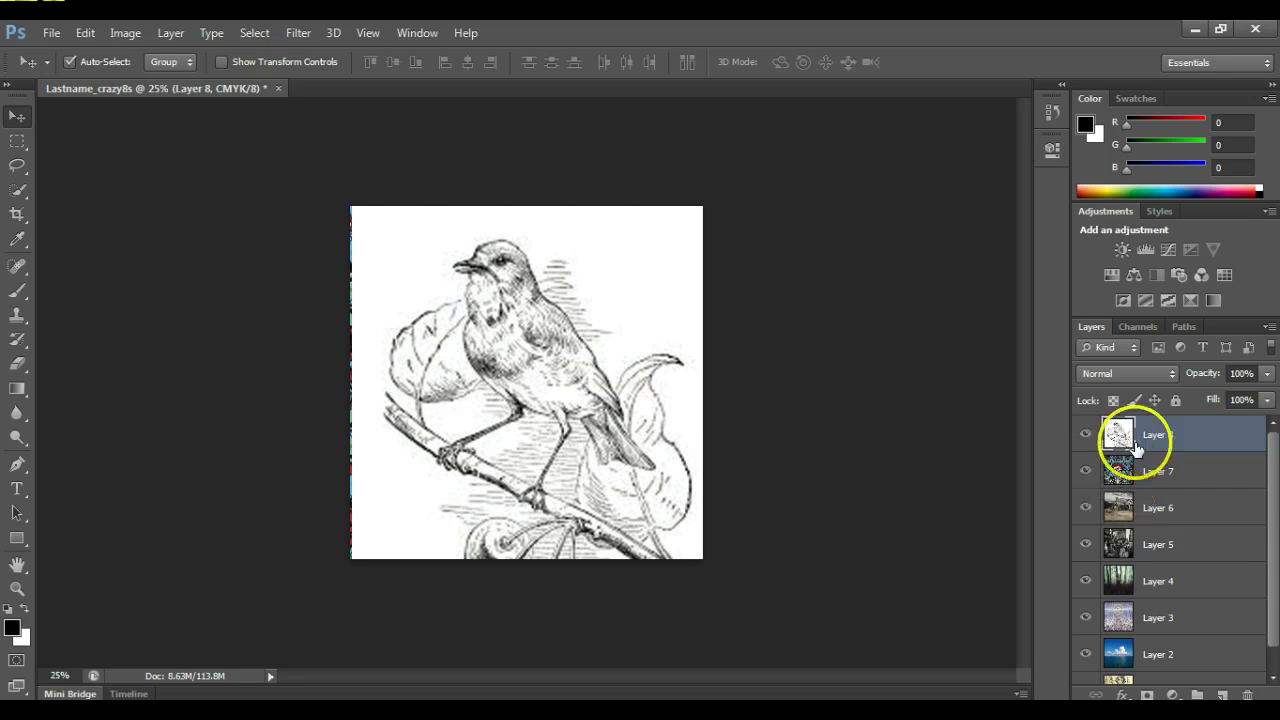
pyautogui.moveTo(1276, 543)
pyautogui.mouseDown()
pyautogui.moveTo(1268, 560)
pyautogui.moveTo(1262, 530)
pyautogui.mouseUp()
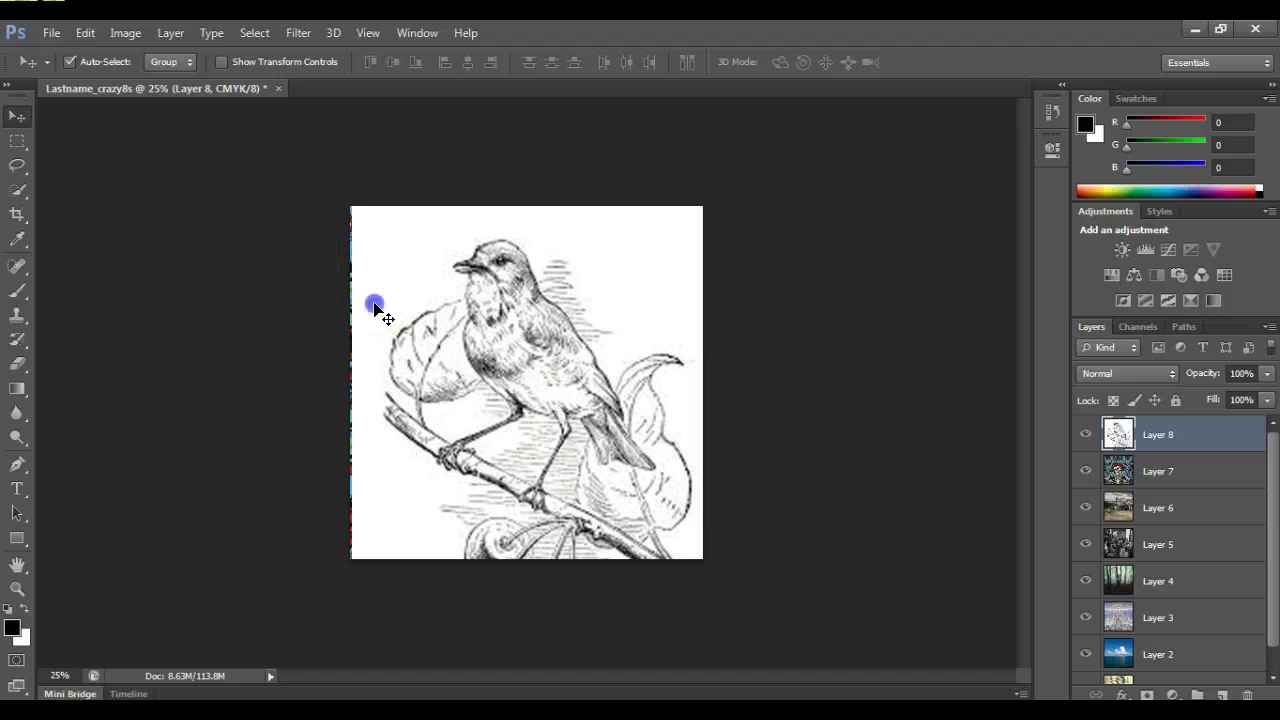
pyautogui.moveTo(374, 306); pyautogui.dragTo(371, 299)
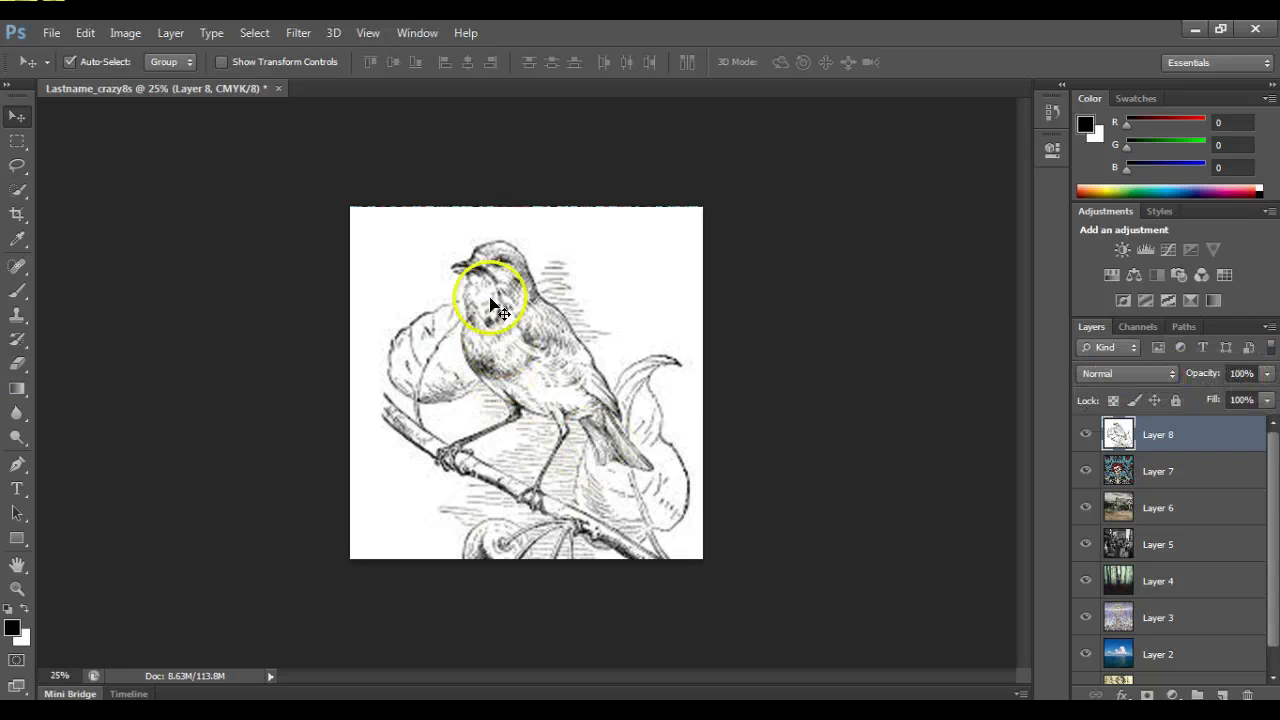
# Select the white background around the bird on Layer 8 with the Magic Wand at tolerance 32 and delete it.
pyautogui.click(18, 168)
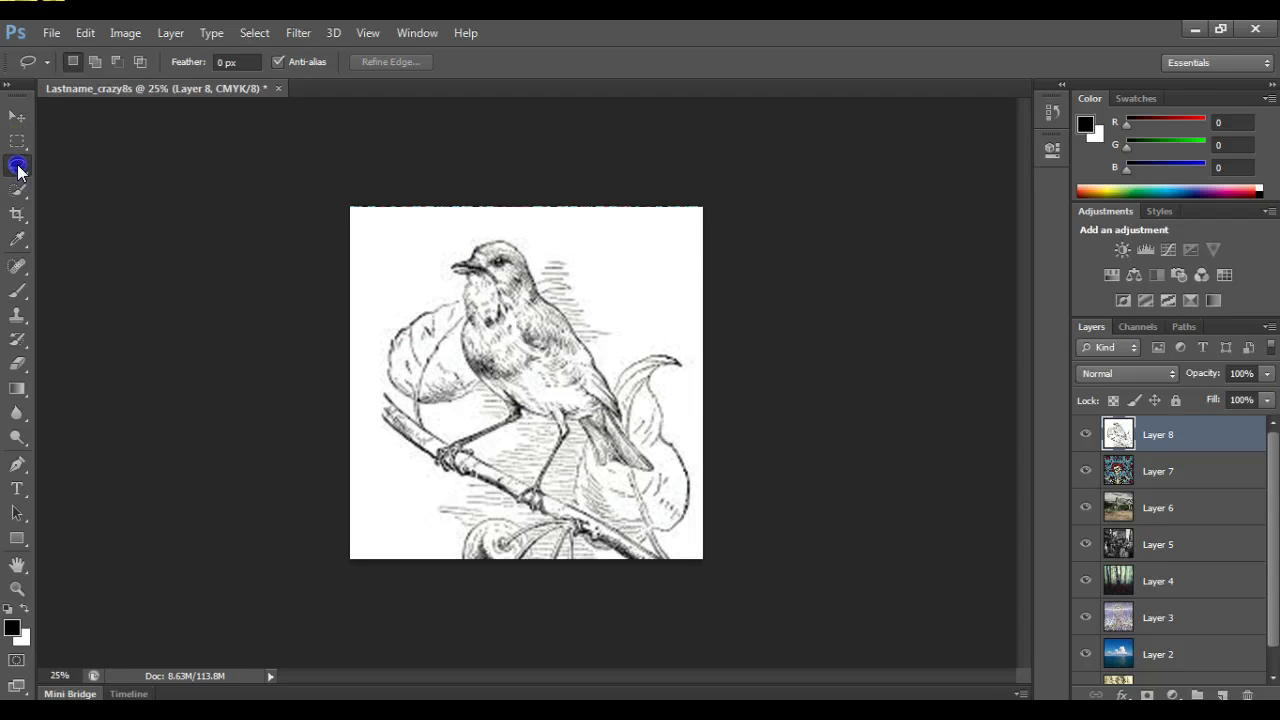
pyautogui.rightClick(18, 168)
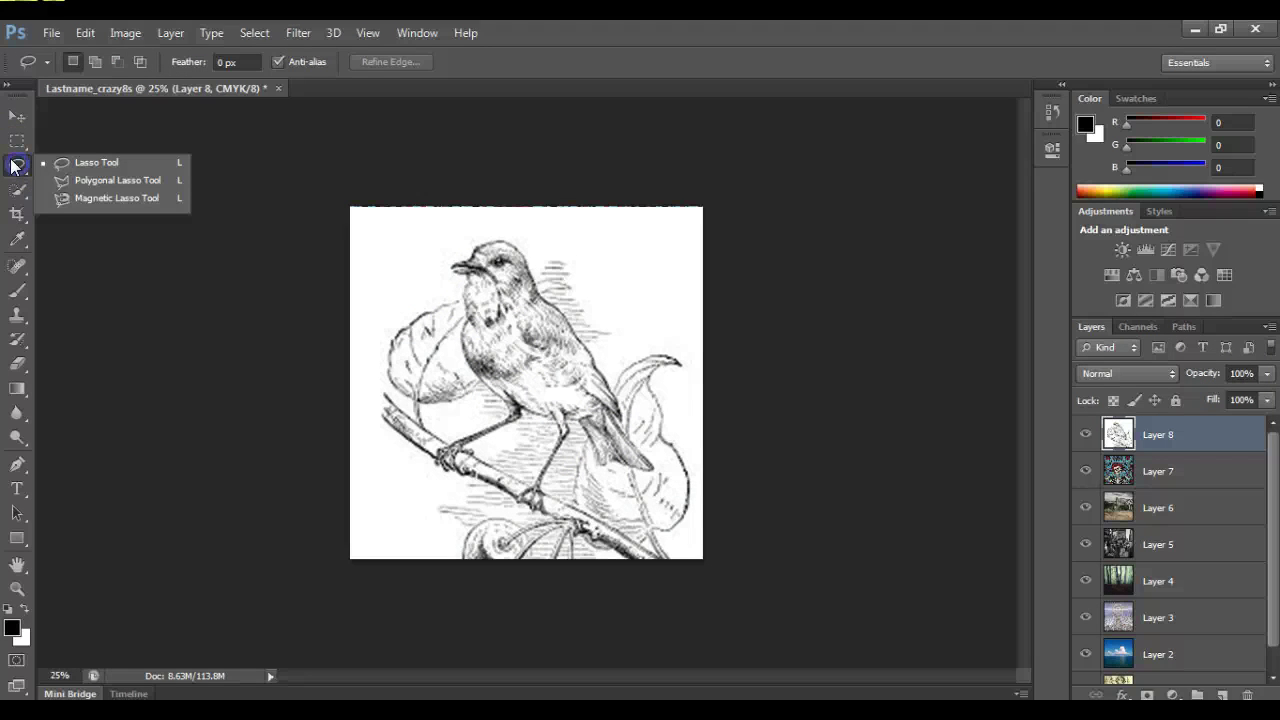
pyautogui.click(16, 192)
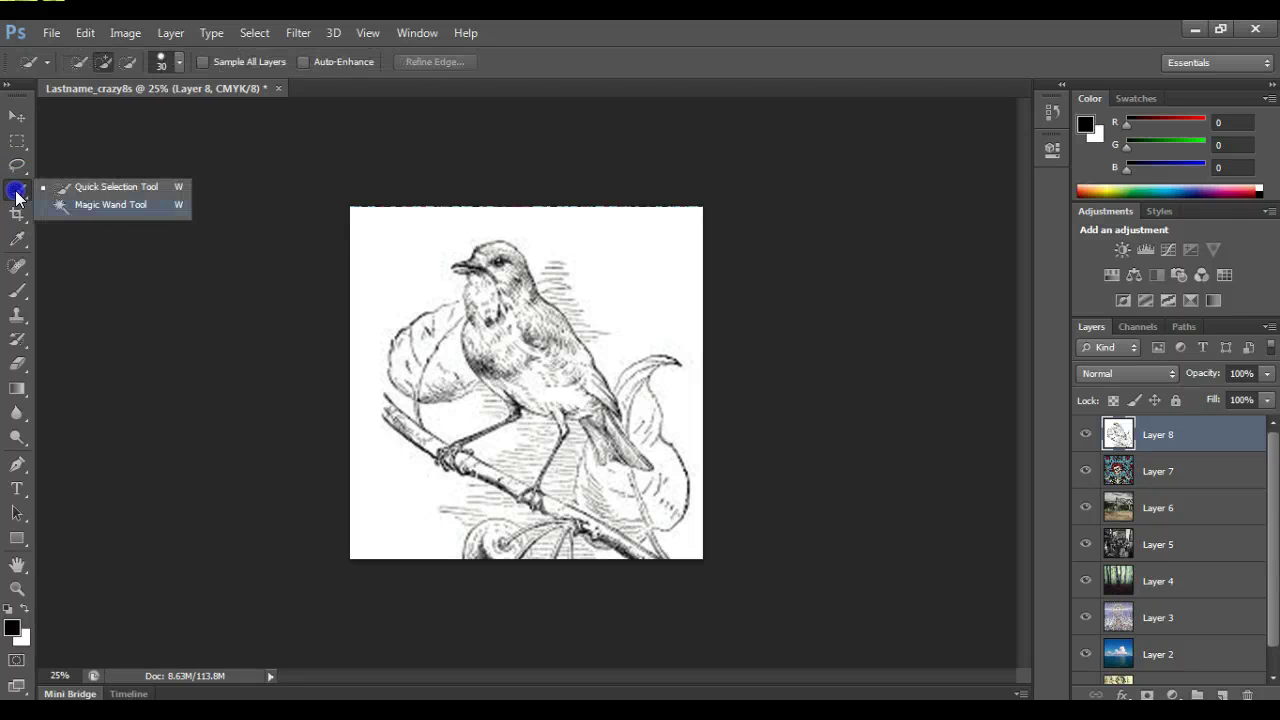
pyautogui.click(110, 204)
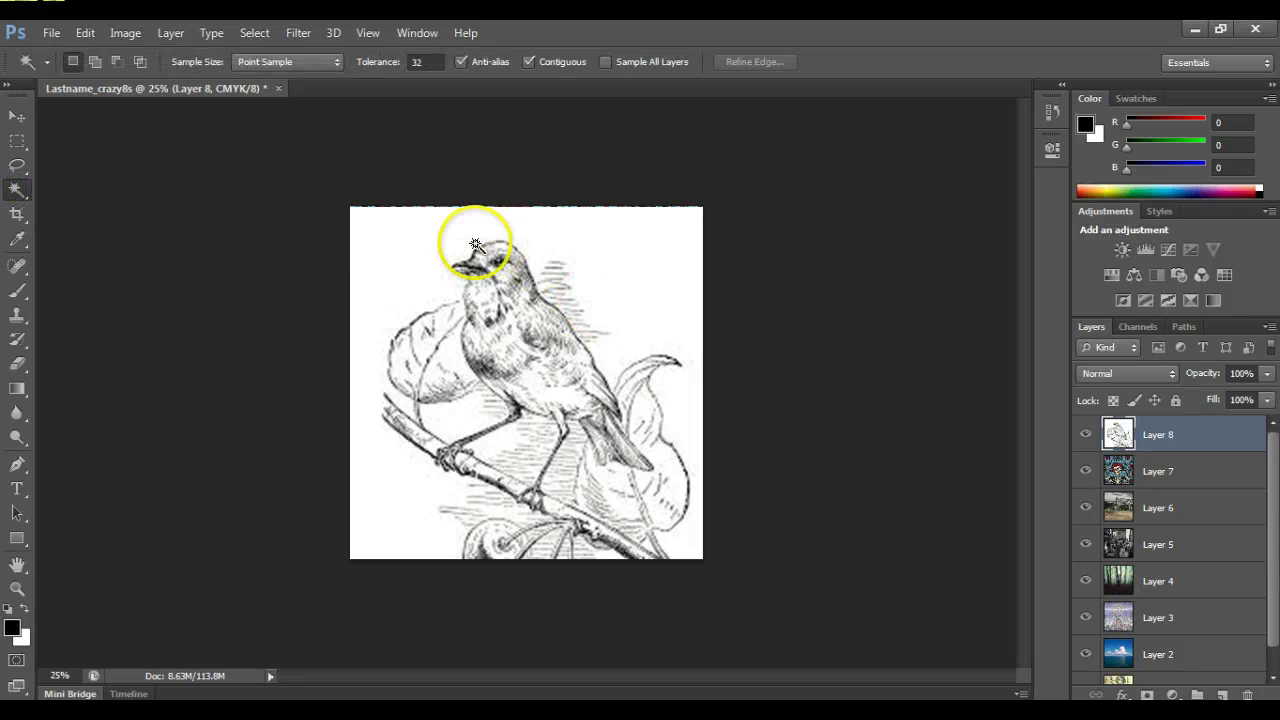
pyautogui.click(414, 264)
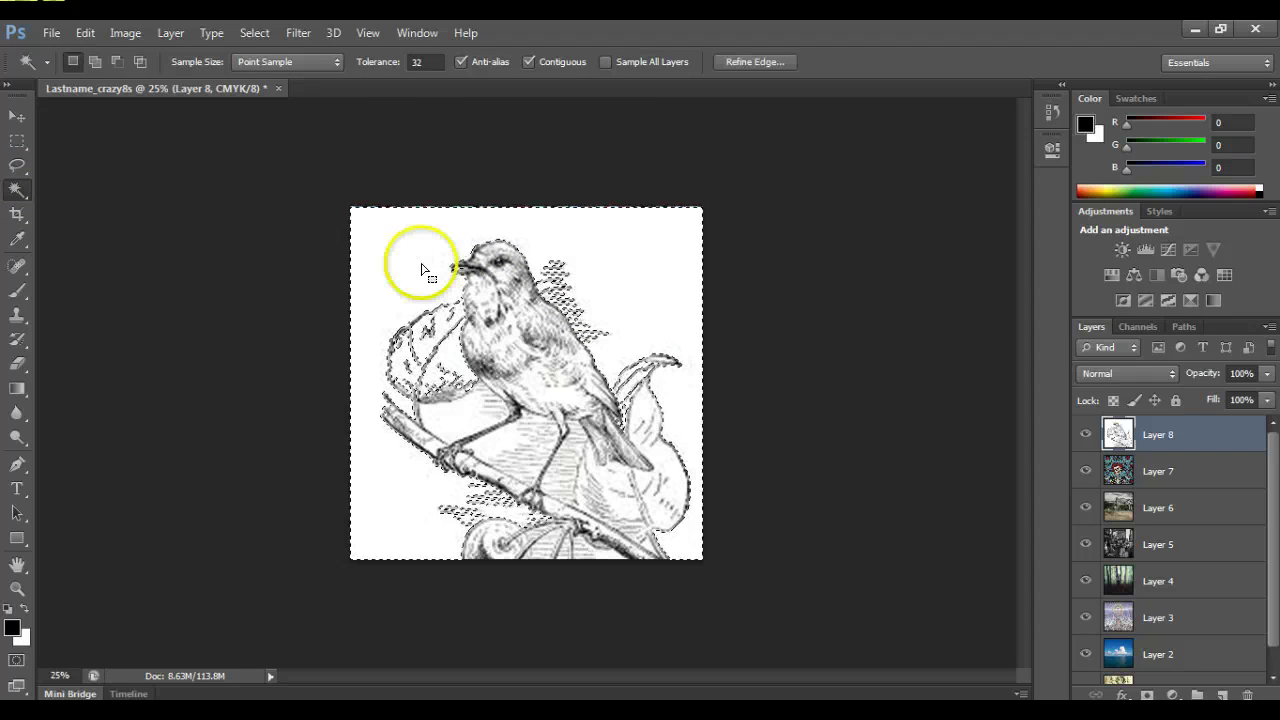
pyautogui.press('Delete')
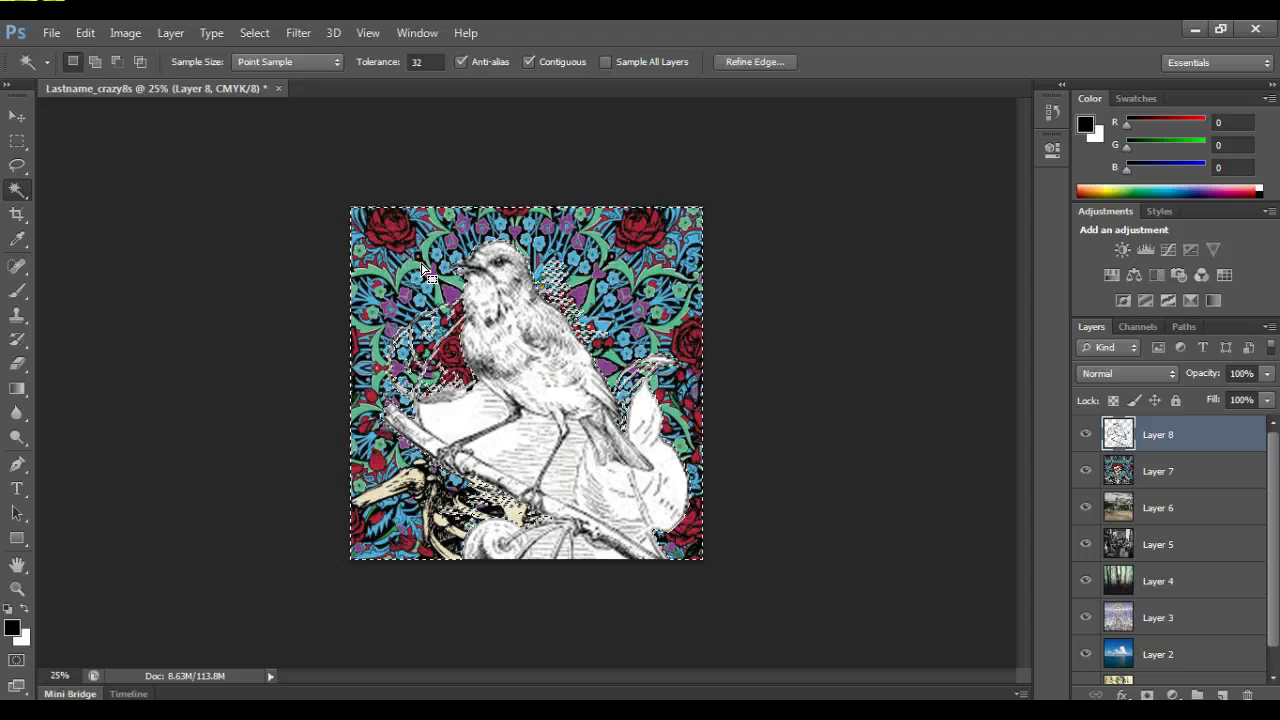
# Select the white area between the bird's legs, extend the selection to all similar pixels, delete them from Layer 8 and deselect.
pyautogui.click(428, 258)
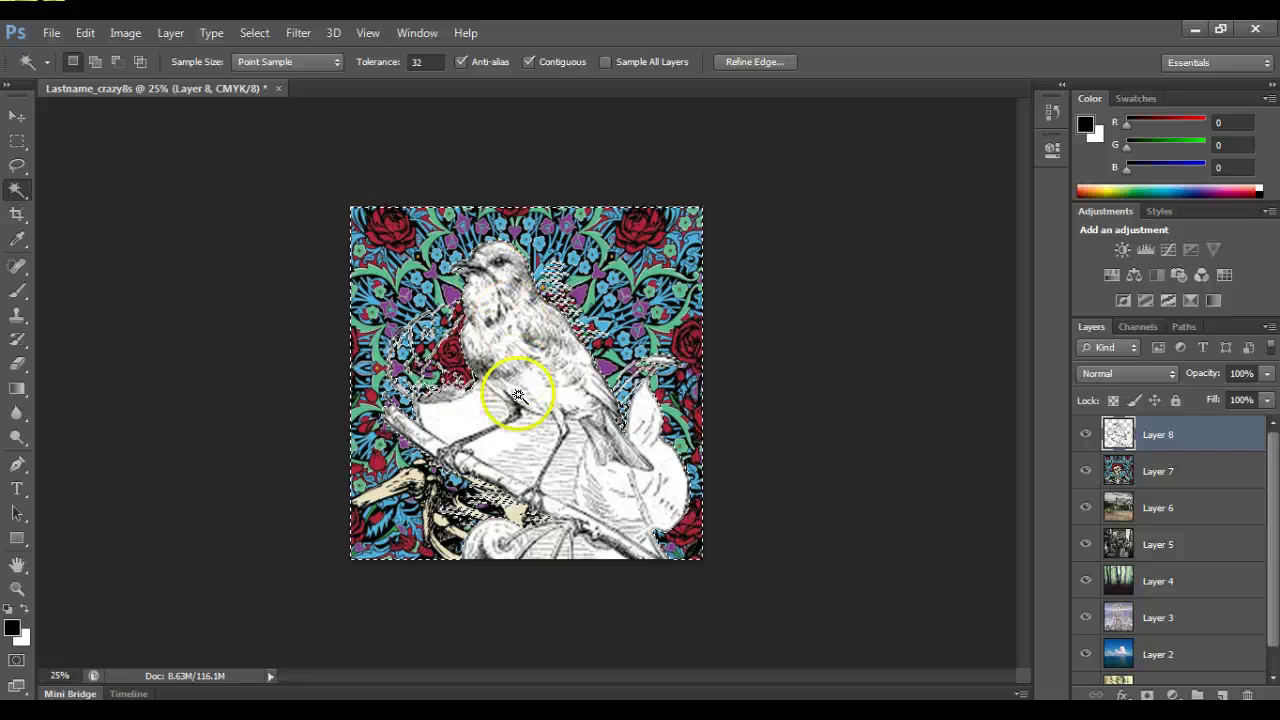
pyautogui.click(502, 441)
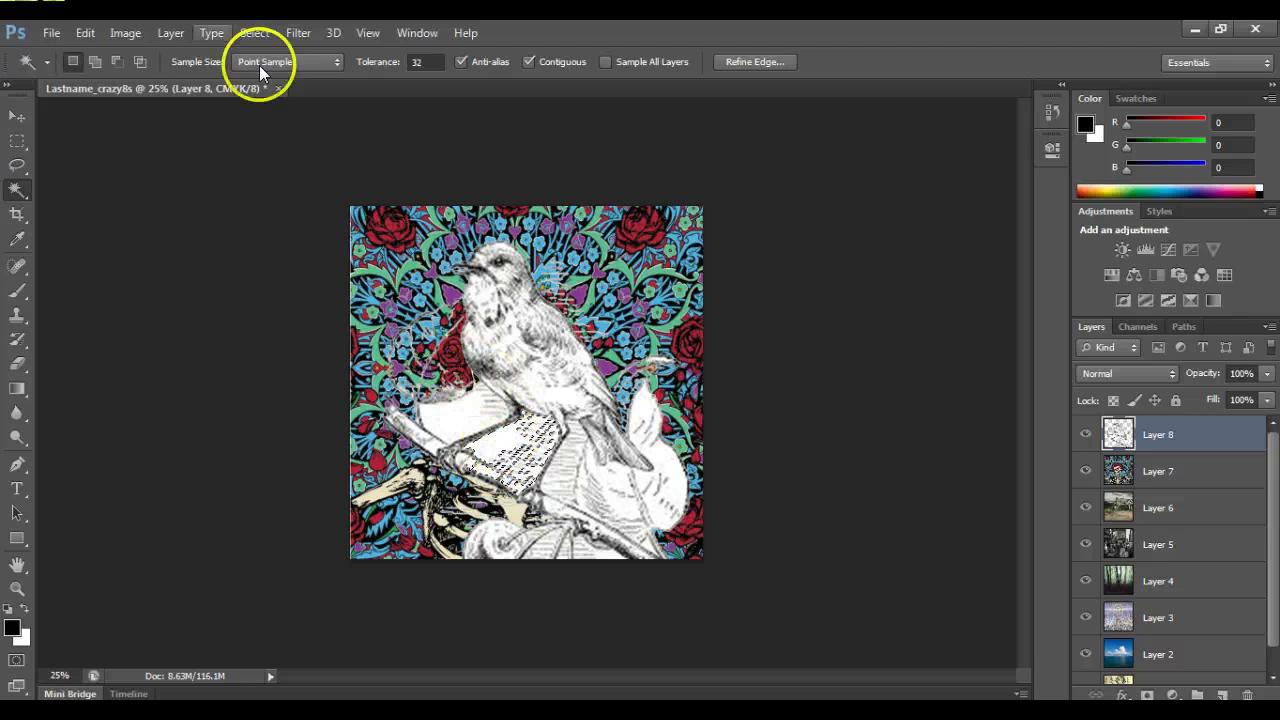
pyautogui.click(254, 32)
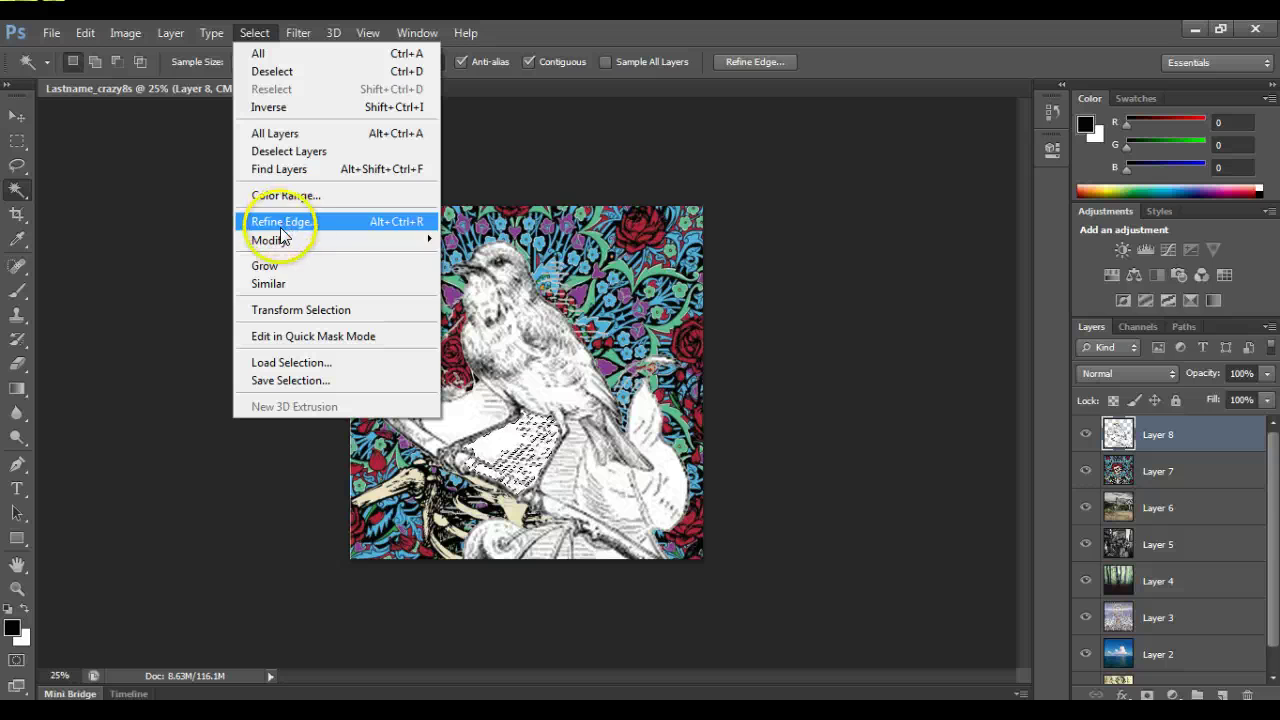
pyautogui.click(276, 284)
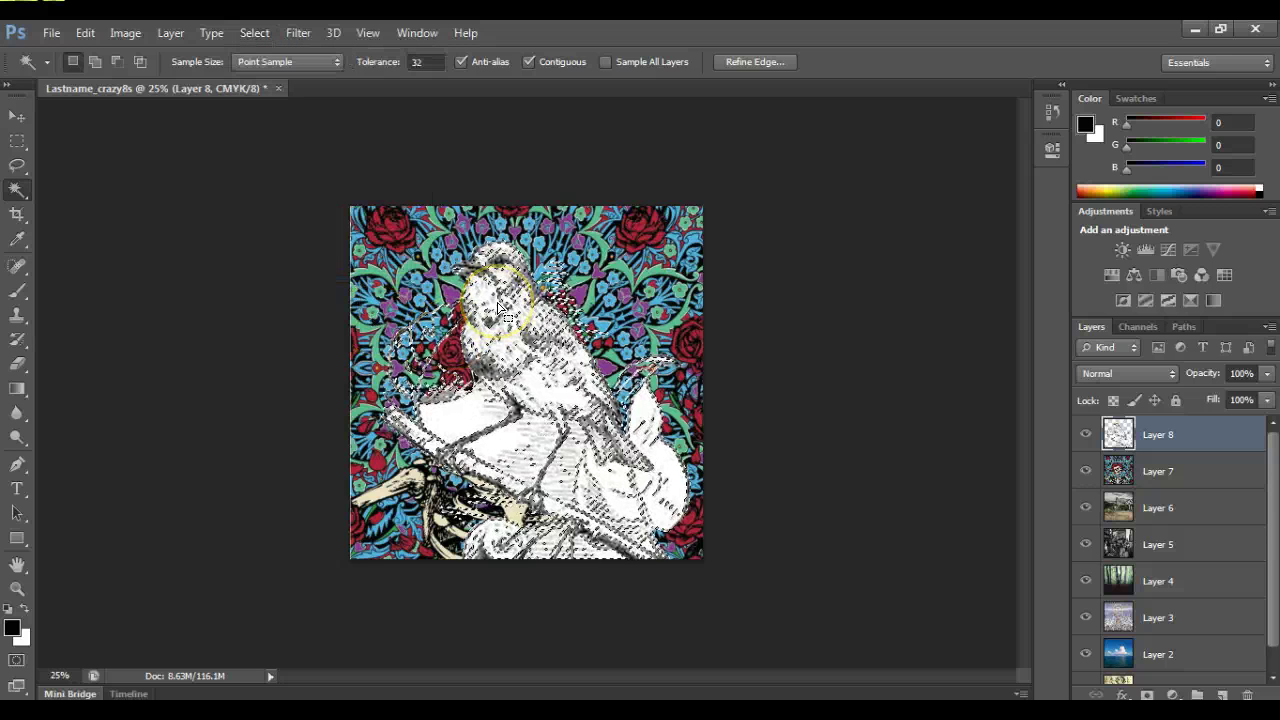
pyautogui.press('Delete')
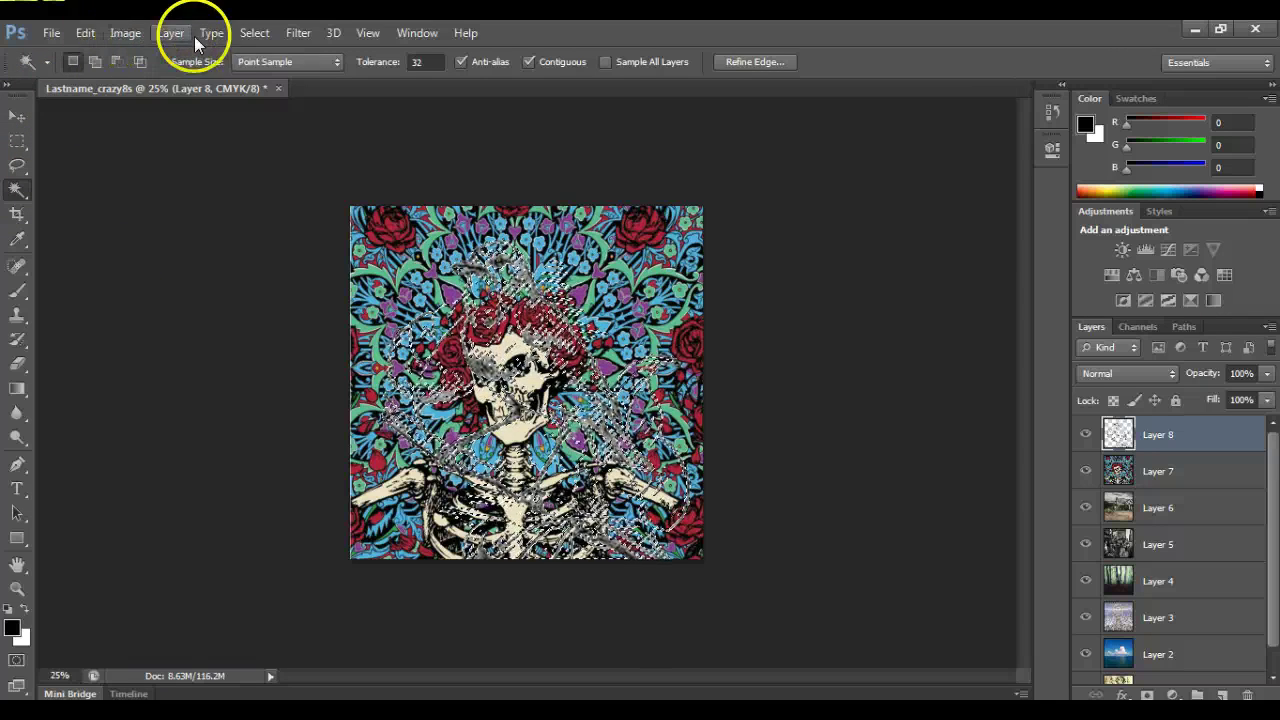
pyautogui.click(254, 32)
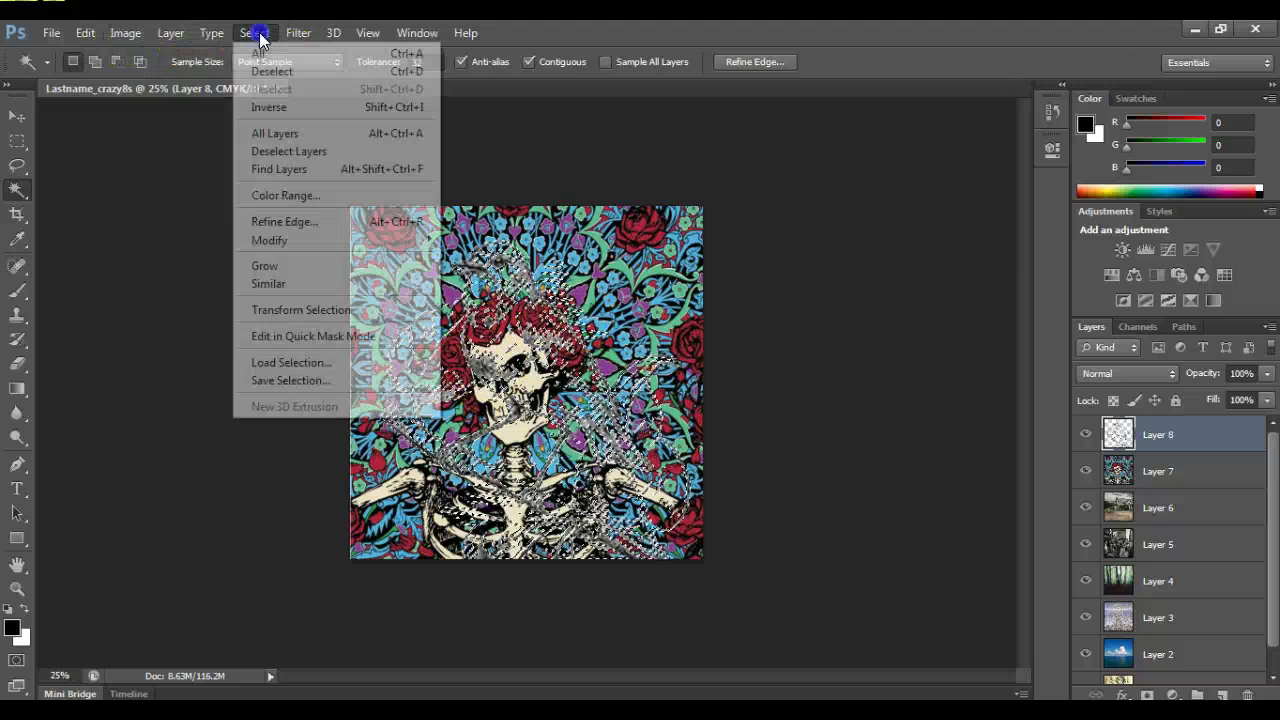
pyautogui.click(268, 72)
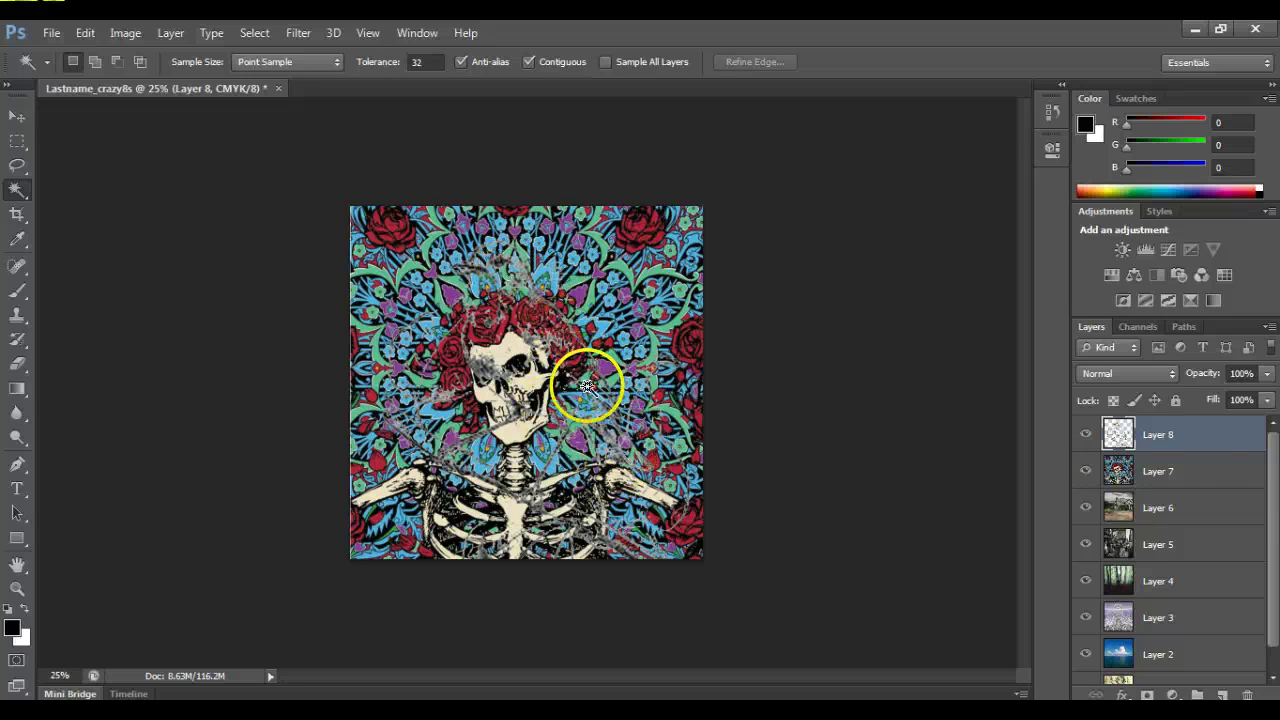
# Hide Layer 8 and set the blending mode of the skeleton image on Layer 7 to Multiply after trying Hard Light.
pyautogui.click(1084, 435)
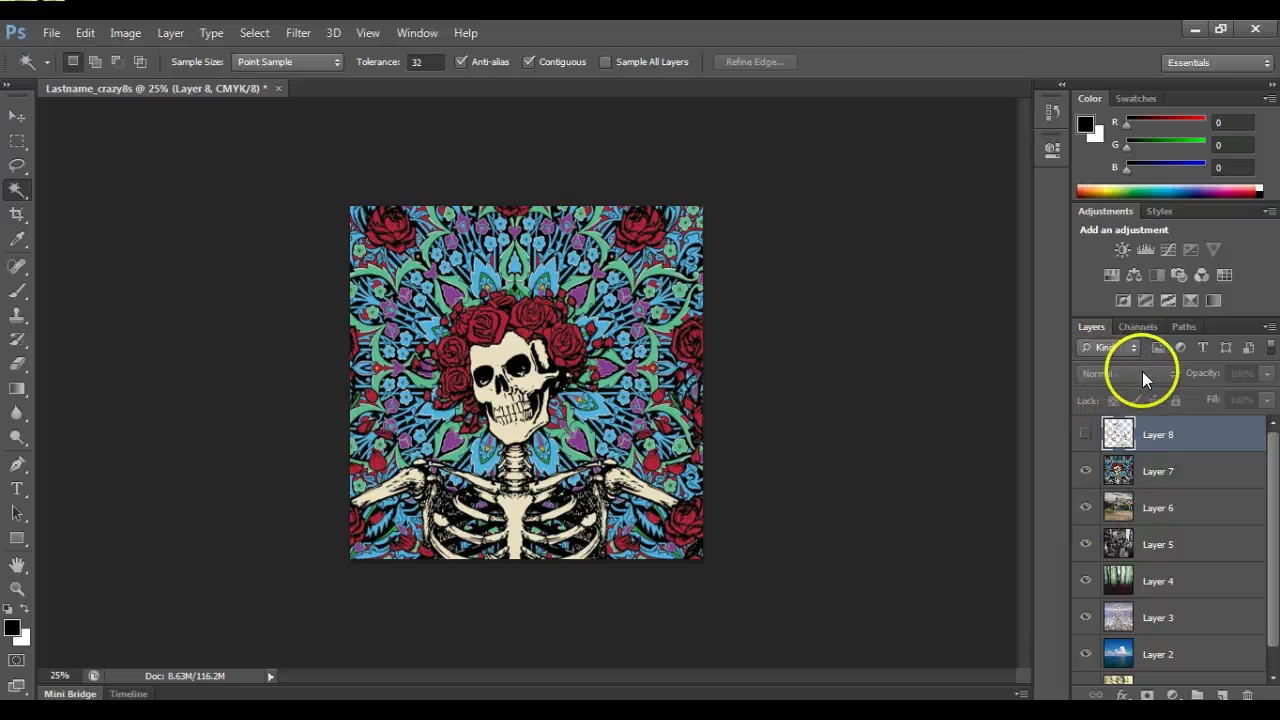
pyautogui.click(1198, 468)
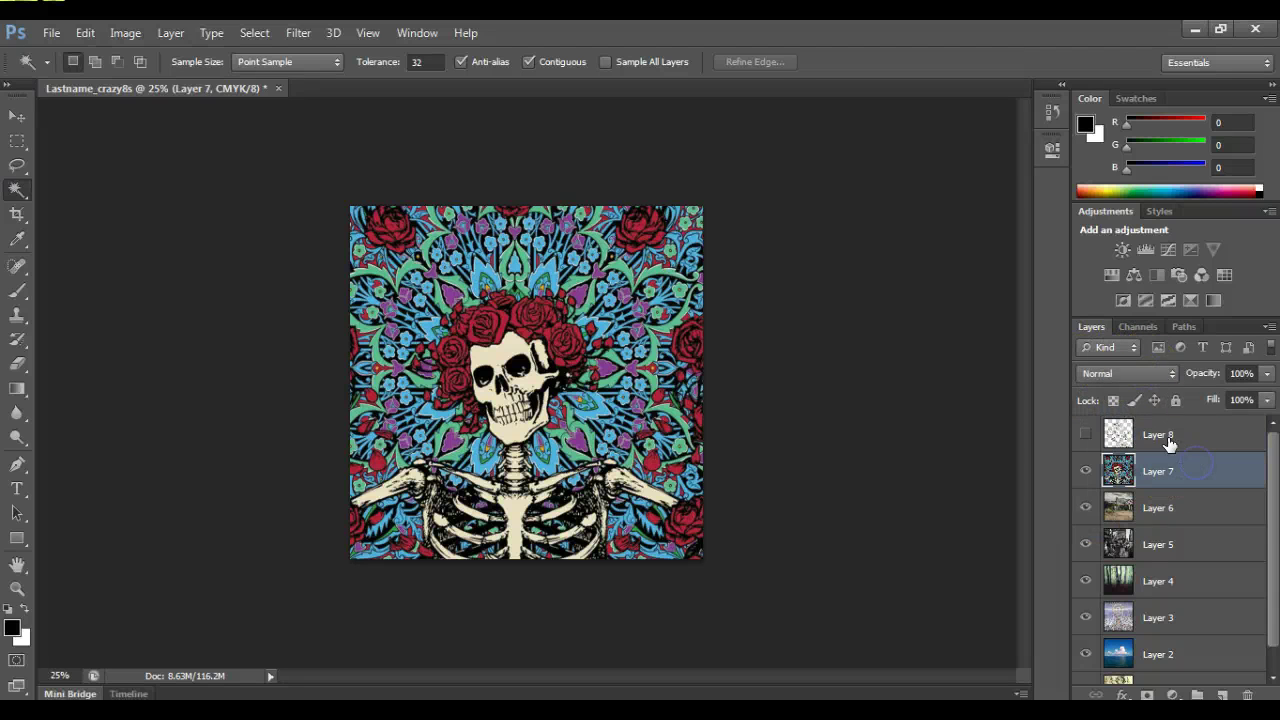
pyautogui.click(1159, 373)
pyautogui.click(1090, 290)
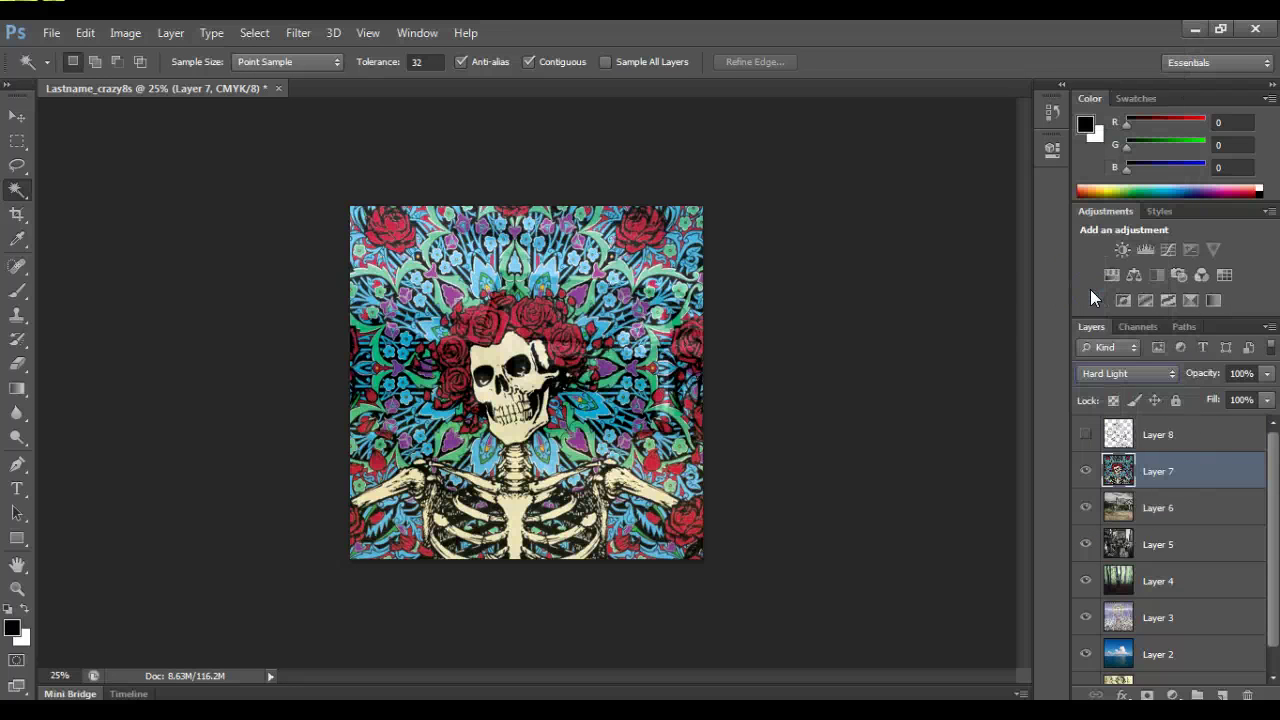
pyautogui.click(1145, 370)
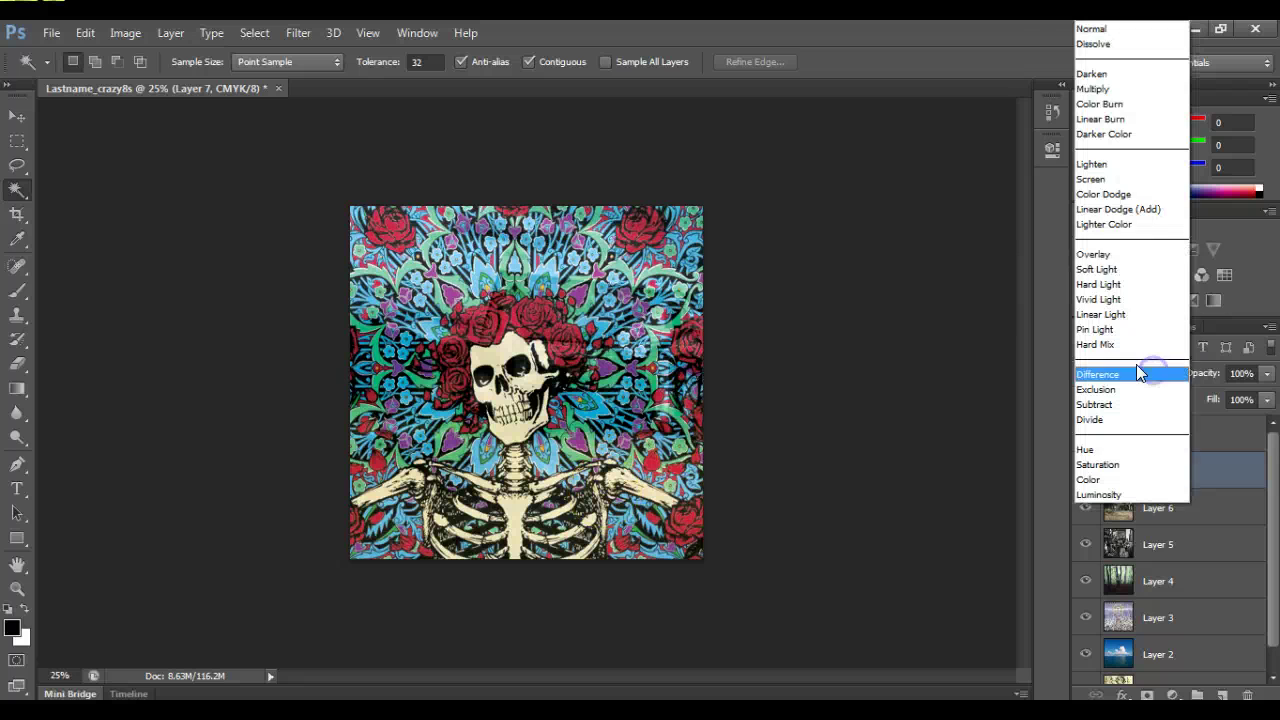
pyautogui.click(1092, 89)
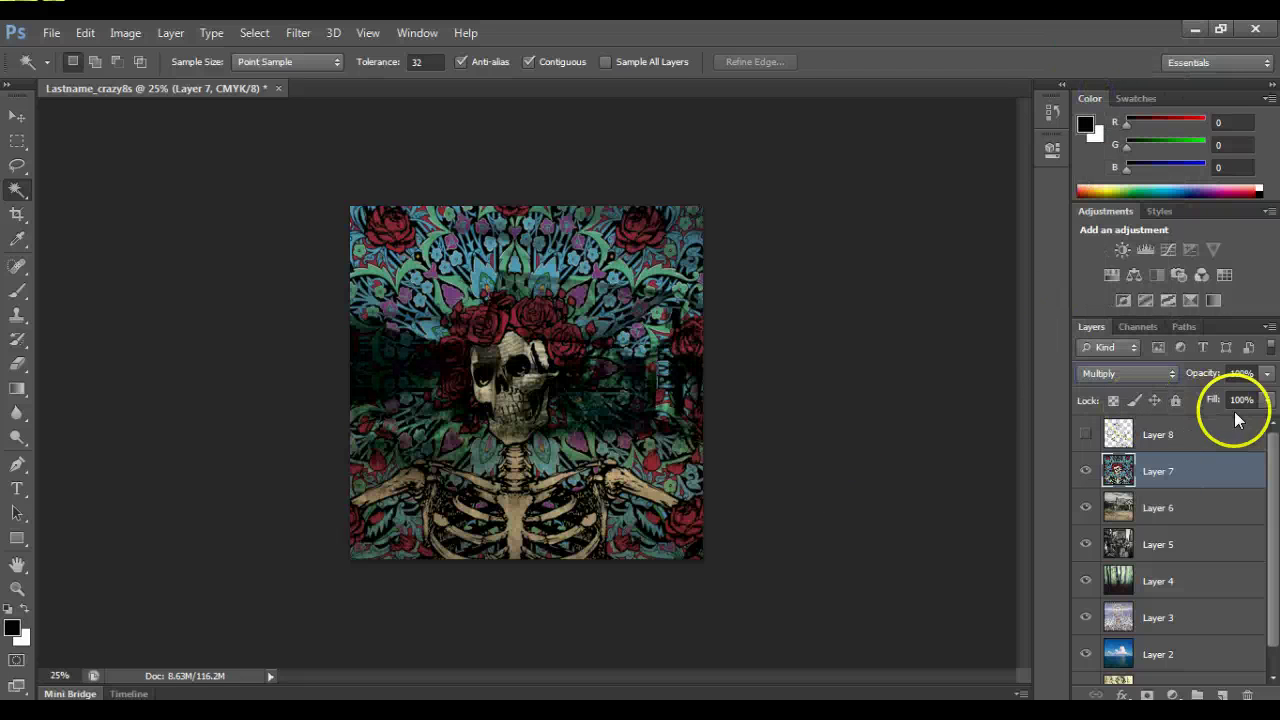
# Erase loose zigzag strokes across the skeleton image on Layer 7 with a size 60 Eraser brush to reveal the house image underneath.
pyautogui.click(16, 366)
pyautogui.keyDown('alt'); pyautogui.rightClick(420, 267); pyautogui.keyUp('alt')
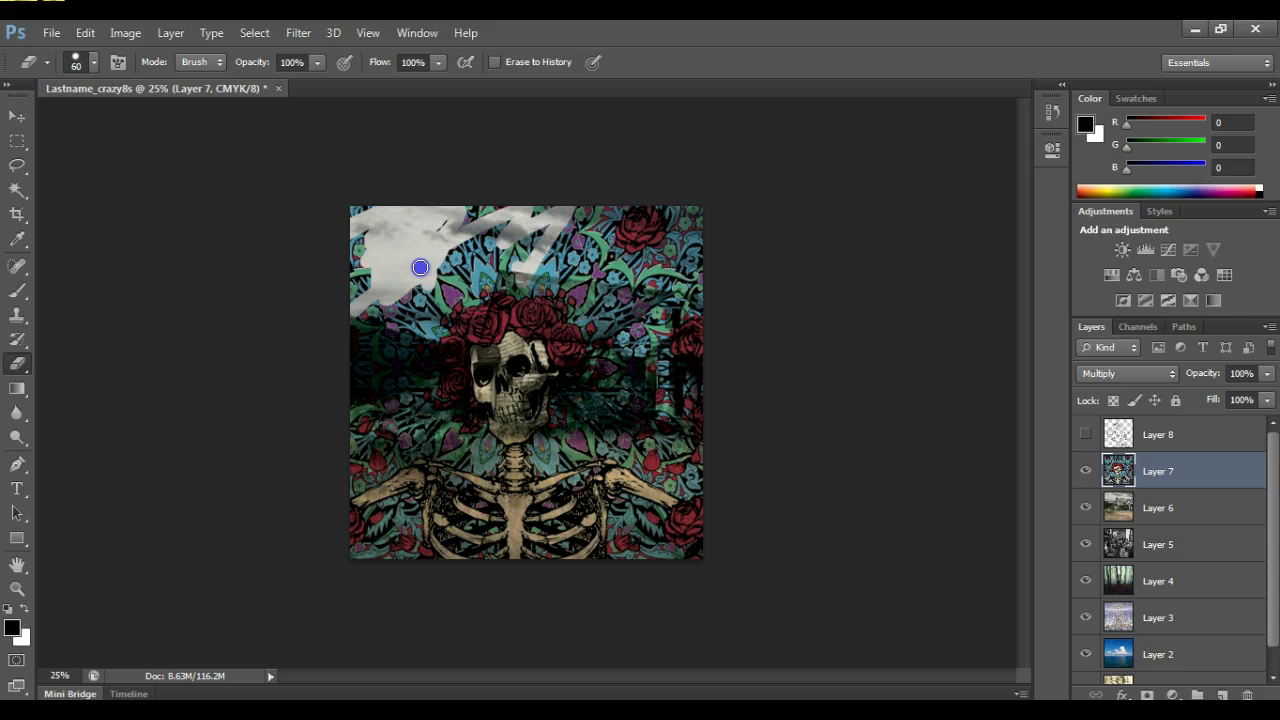
pyautogui.moveTo(599, 272)
pyautogui.mouseDown()
pyautogui.moveTo(670, 304)
pyautogui.moveTo(693, 353)
pyautogui.moveTo(621, 403)
pyautogui.moveTo(636, 446)
pyautogui.moveTo(543, 535)
pyautogui.moveTo(670, 485)
pyautogui.moveTo(475, 588)
pyautogui.moveTo(548, 529)
pyautogui.moveTo(391, 498)
pyautogui.moveTo(356, 431)
pyautogui.moveTo(489, 173)
pyautogui.moveTo(527, 326)
pyautogui.moveTo(623, 234)
pyautogui.moveTo(588, 452)
pyautogui.mouseUp()
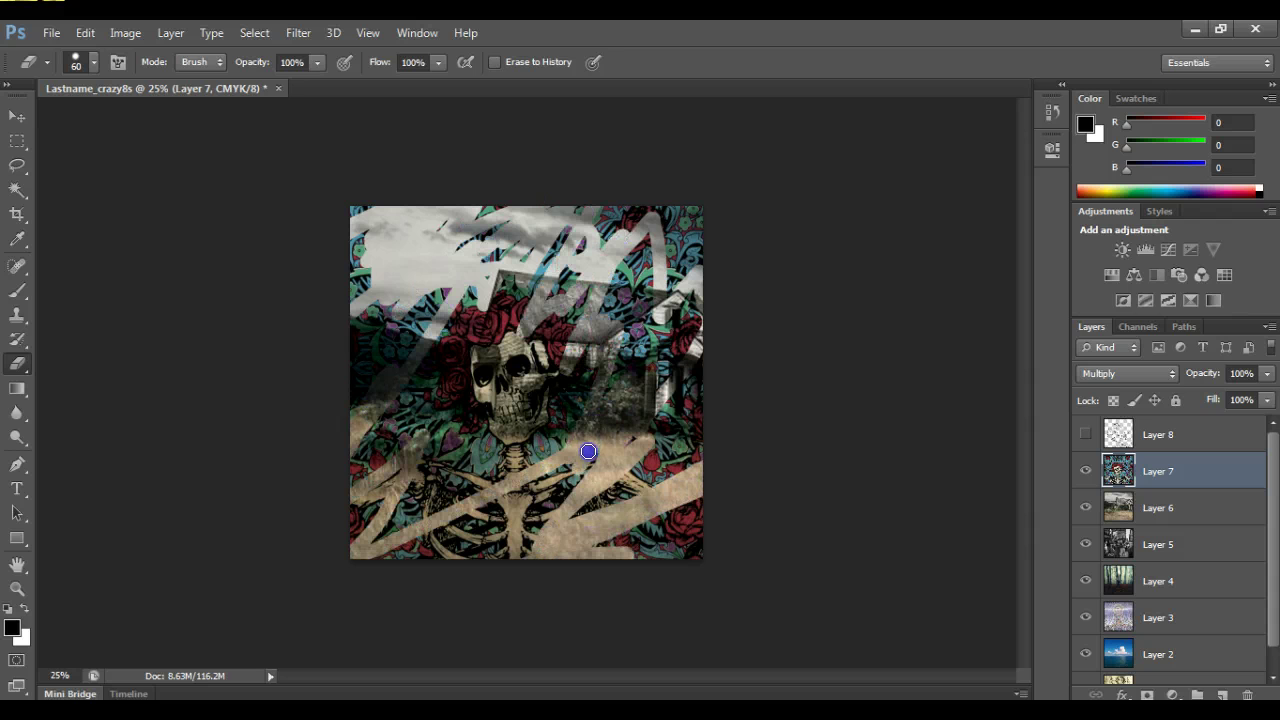
# Erase more zigzag strokes across the lower half of the skeleton image on Layer 7 and hide the layer.
pyautogui.moveTo(466, 540); pyautogui.dragTo(437, 425)
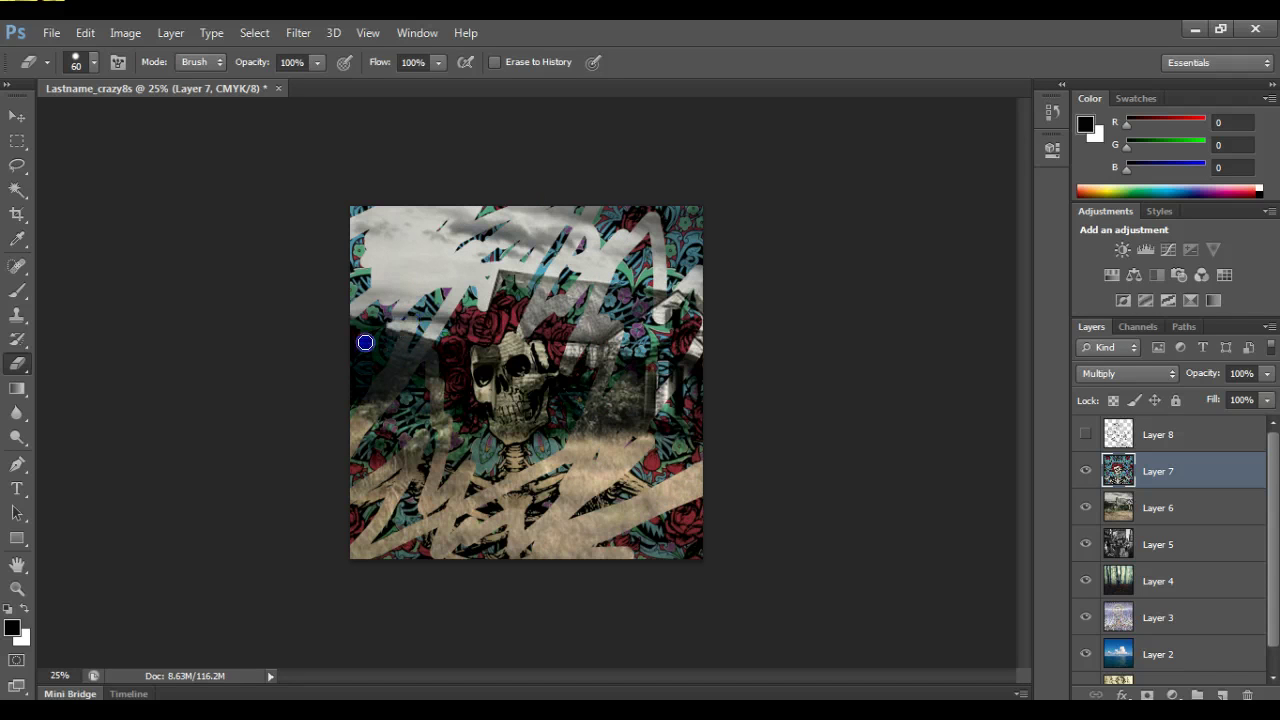
pyautogui.click(1084, 472)
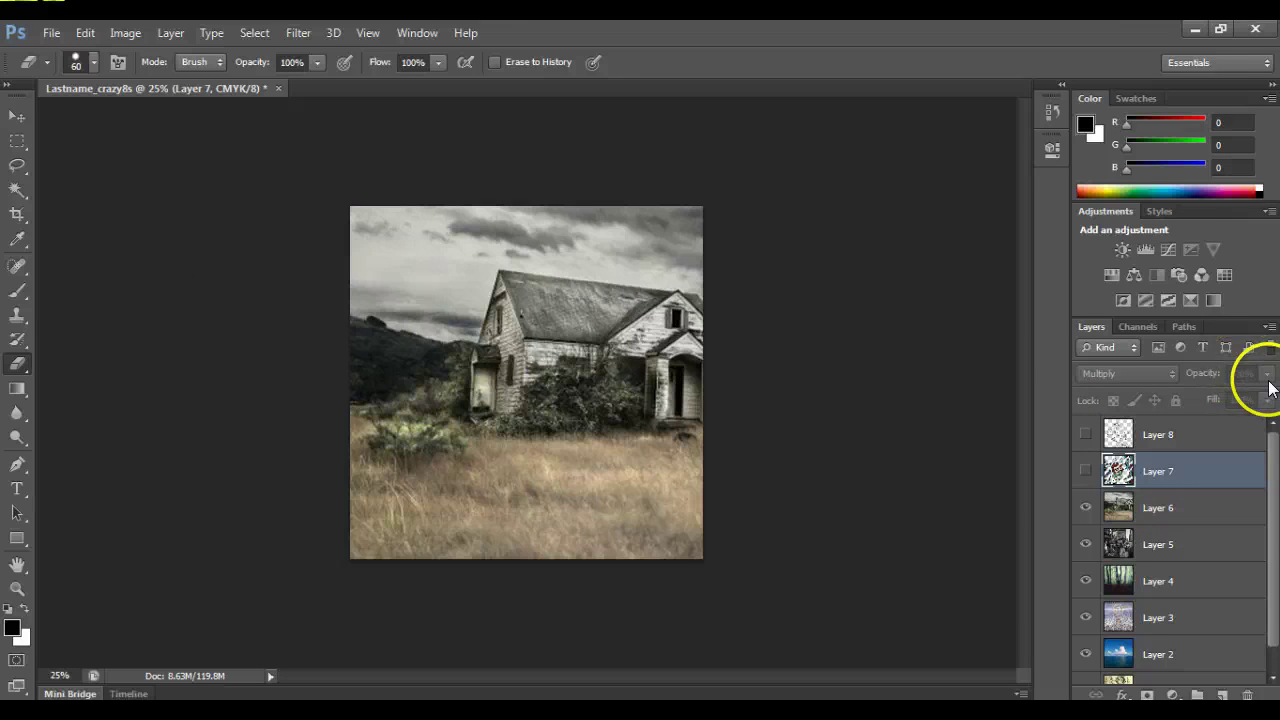
# Lower the opacity of the house image on Layer 6 to 34% and hide the layer.
pyautogui.click(1186, 506)
pyautogui.click(1266, 375)
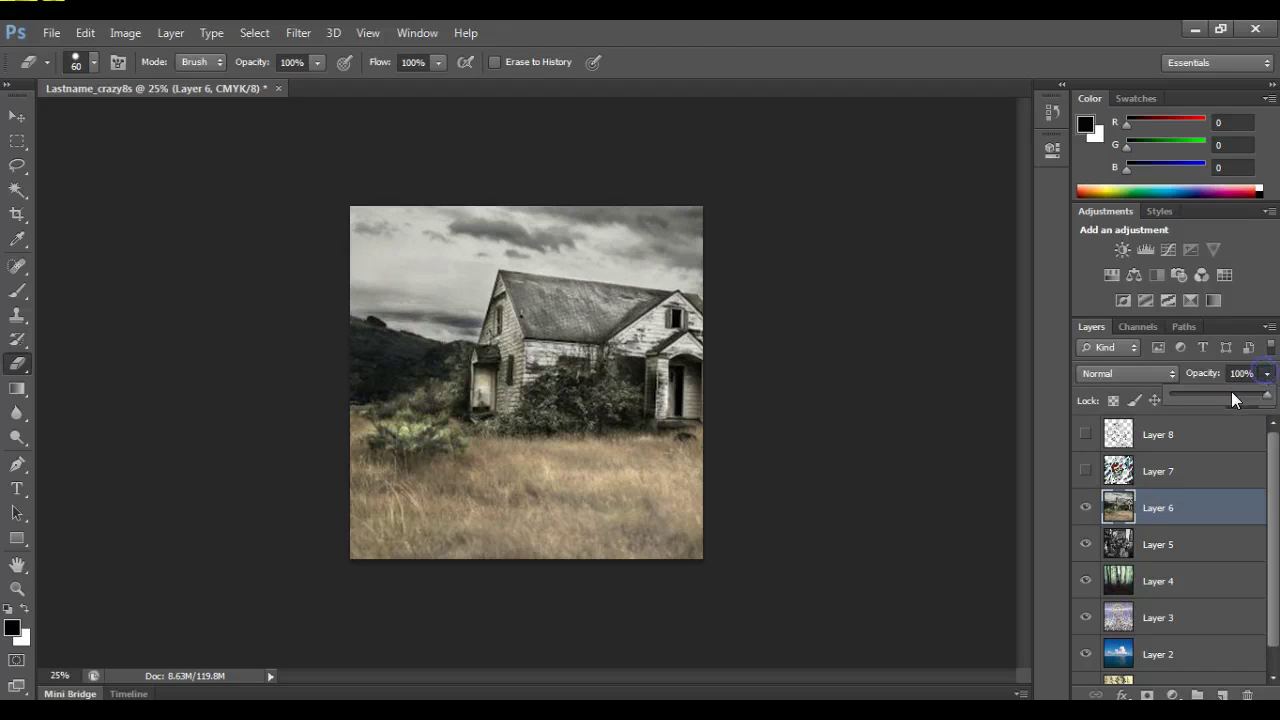
pyautogui.moveTo(1266, 395); pyautogui.dragTo(1232, 398)
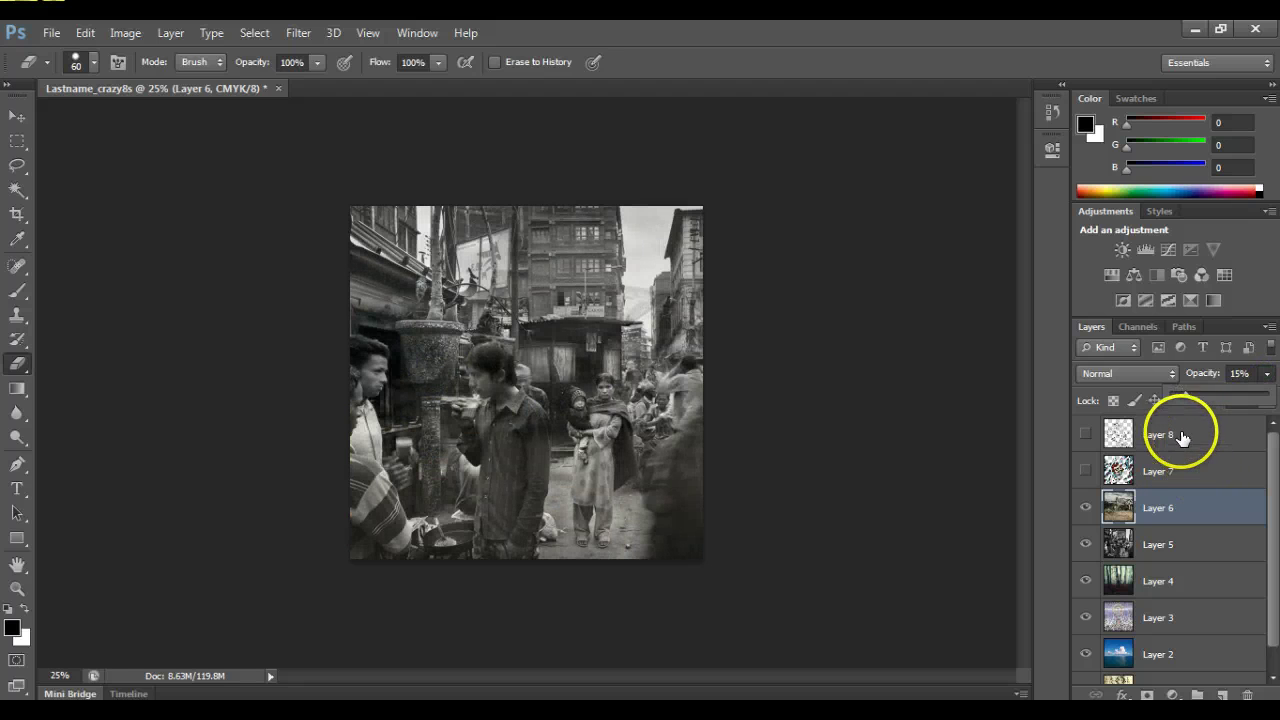
pyautogui.moveTo(1186, 396); pyautogui.dragTo(1205, 402)
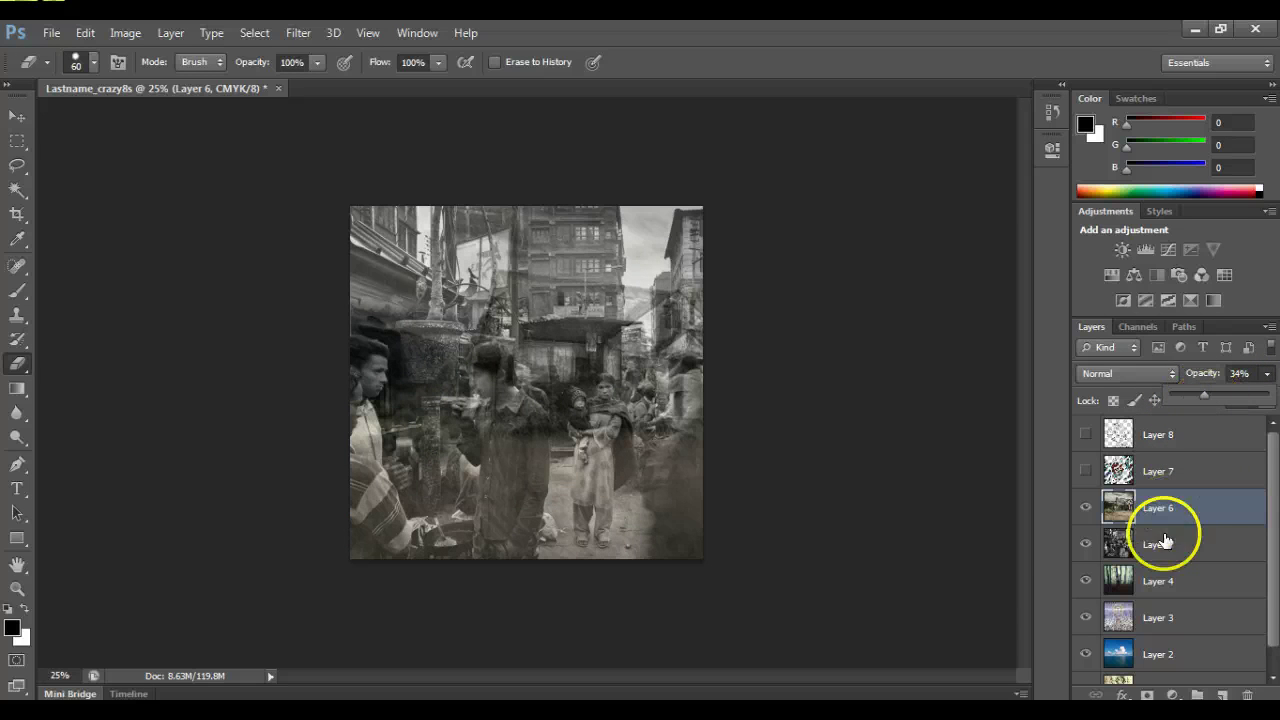
pyautogui.click(1086, 507)
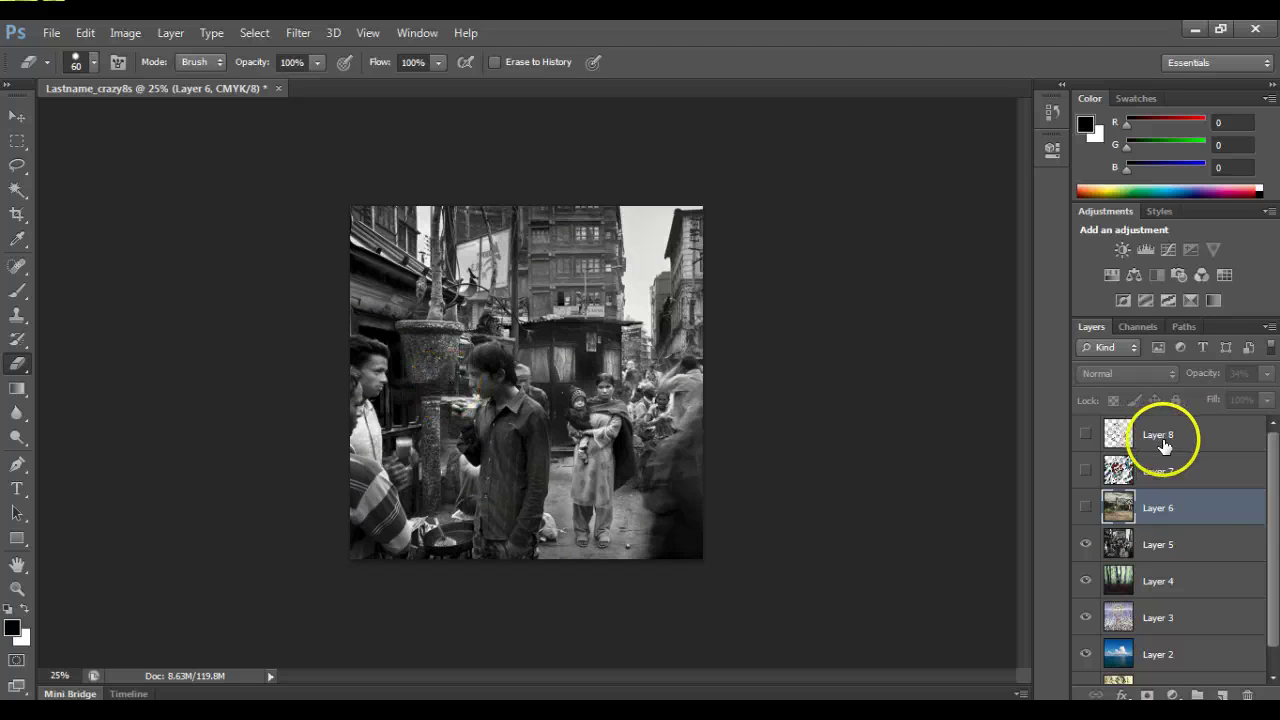
# Set the blending mode of the street photo on Layer 5 to Vivid Light and hide the layer.
pyautogui.click(1203, 544)
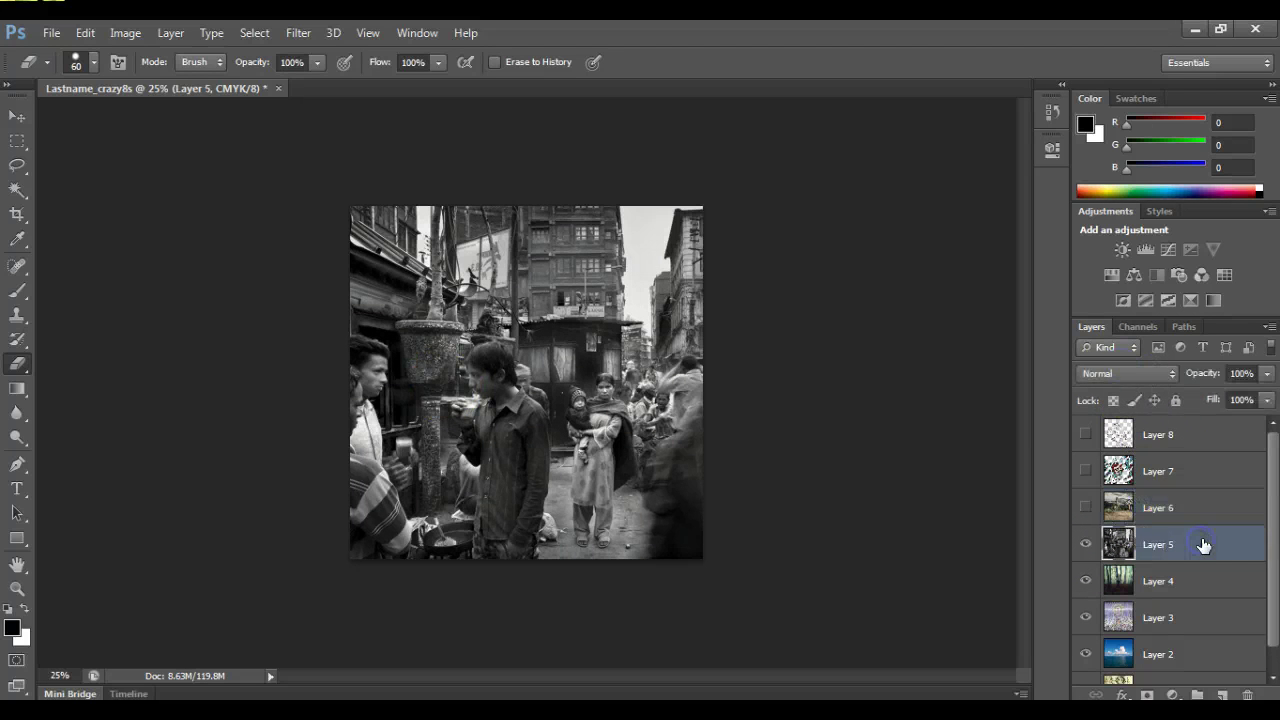
pyautogui.click(1127, 373)
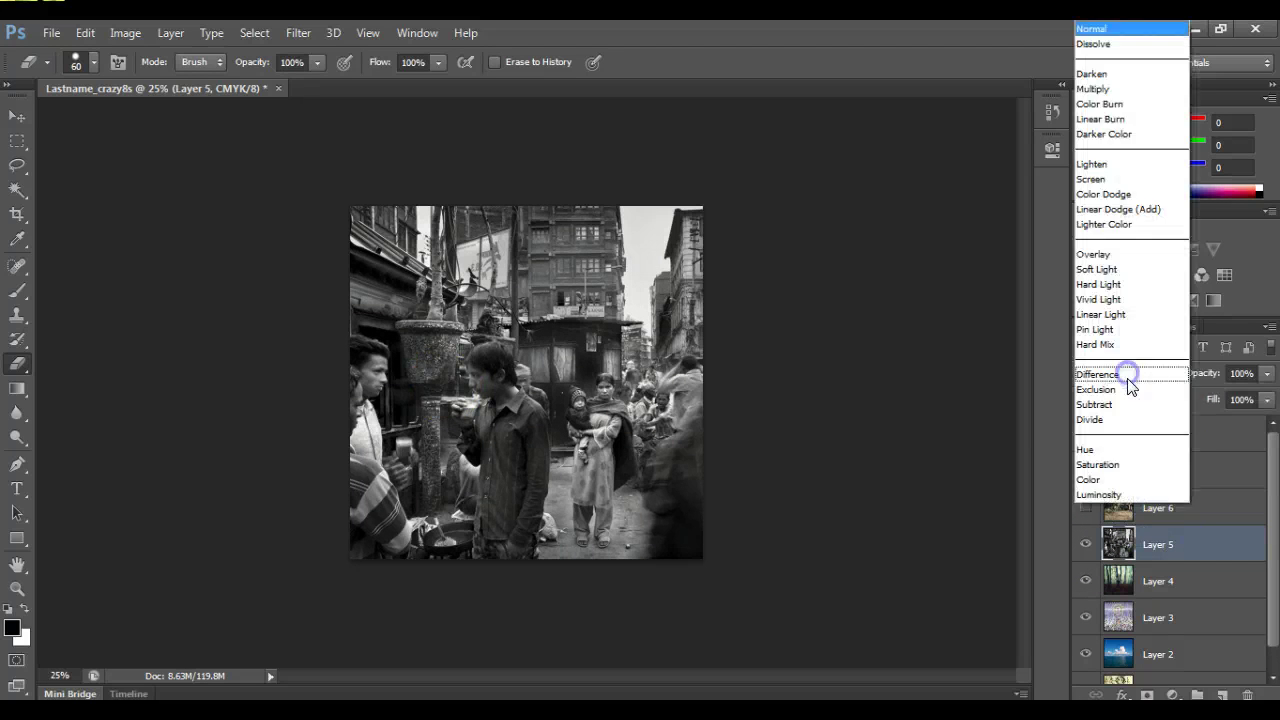
pyautogui.click(1095, 299)
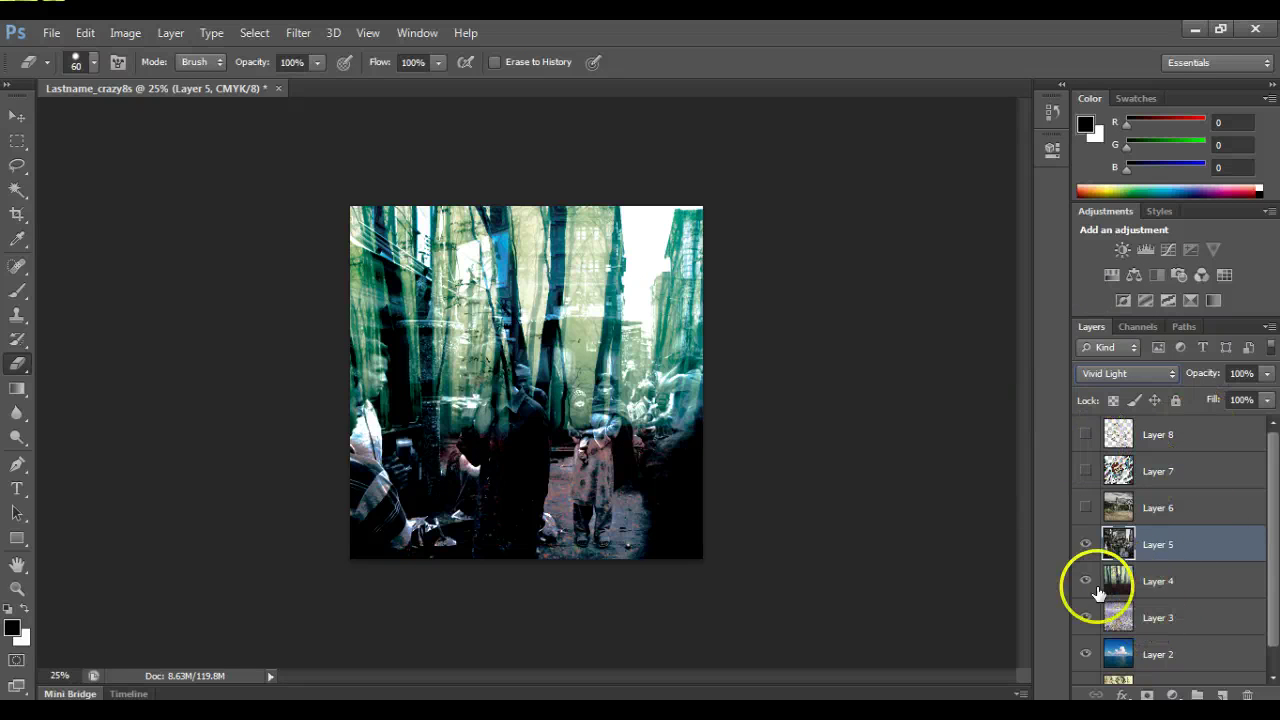
pyautogui.click(1085, 544)
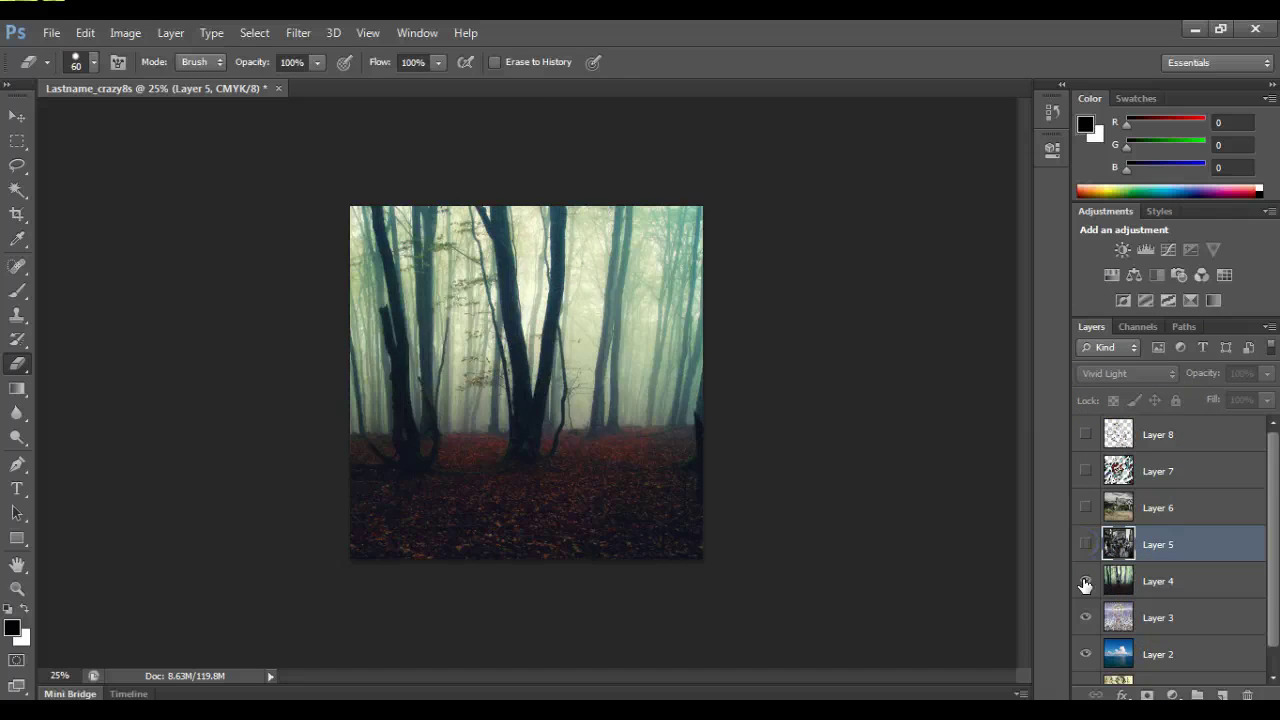
# Select the forest image on Layer 4 and set the Eraser to 38% opacity, 1289 px size and a softer hardness.
pyautogui.click(1085, 581)
pyautogui.click(1086, 582)
pyautogui.click(1174, 577)
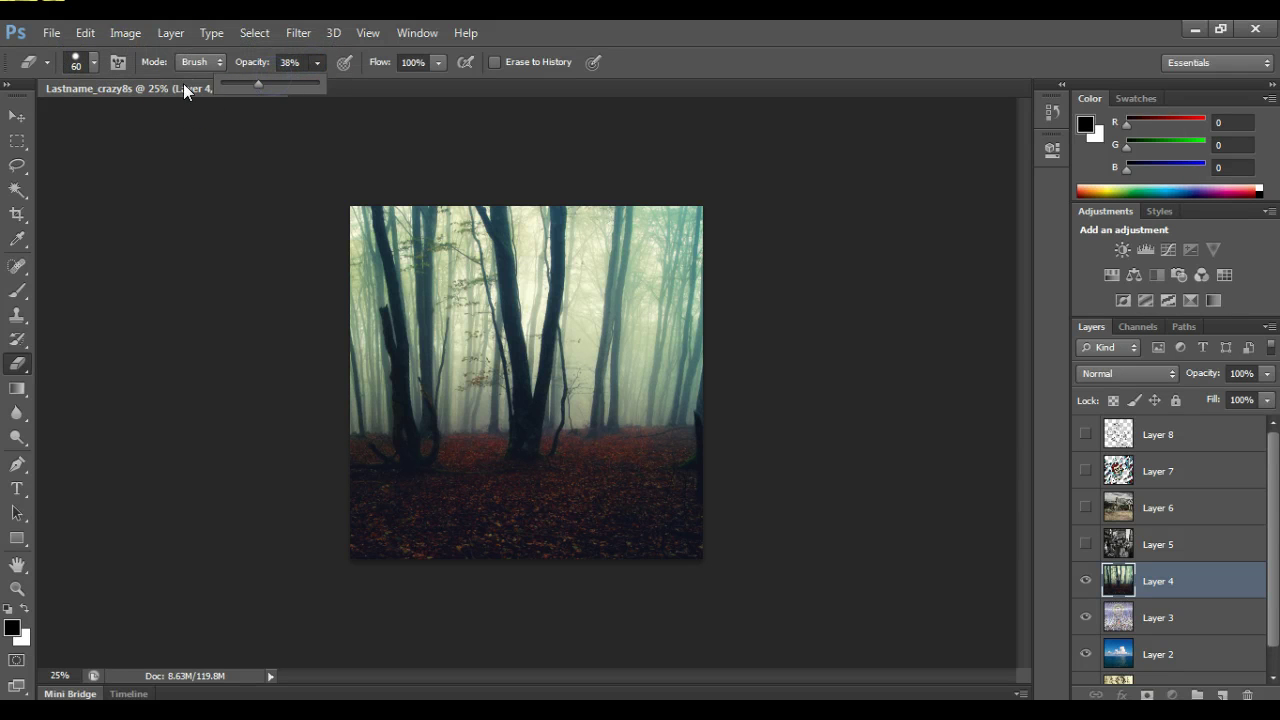
pyautogui.click(90, 62)
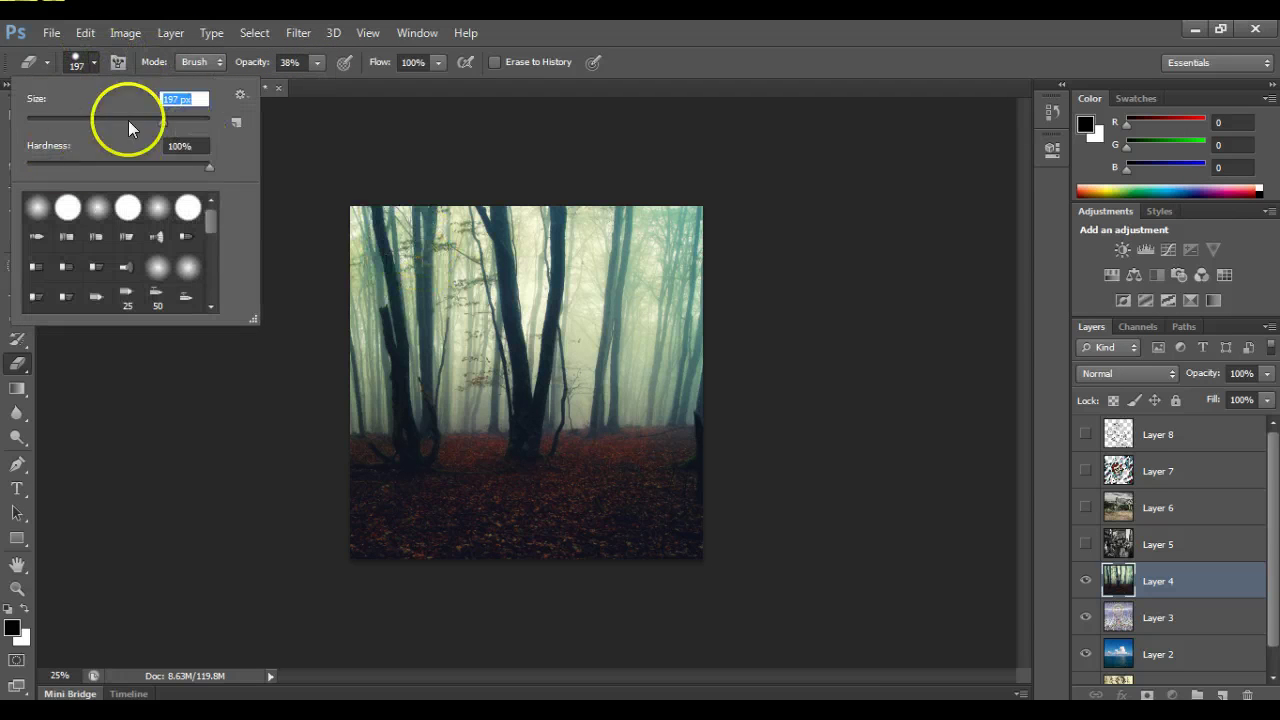
pyautogui.moveTo(183, 118); pyautogui.dragTo(195, 121)
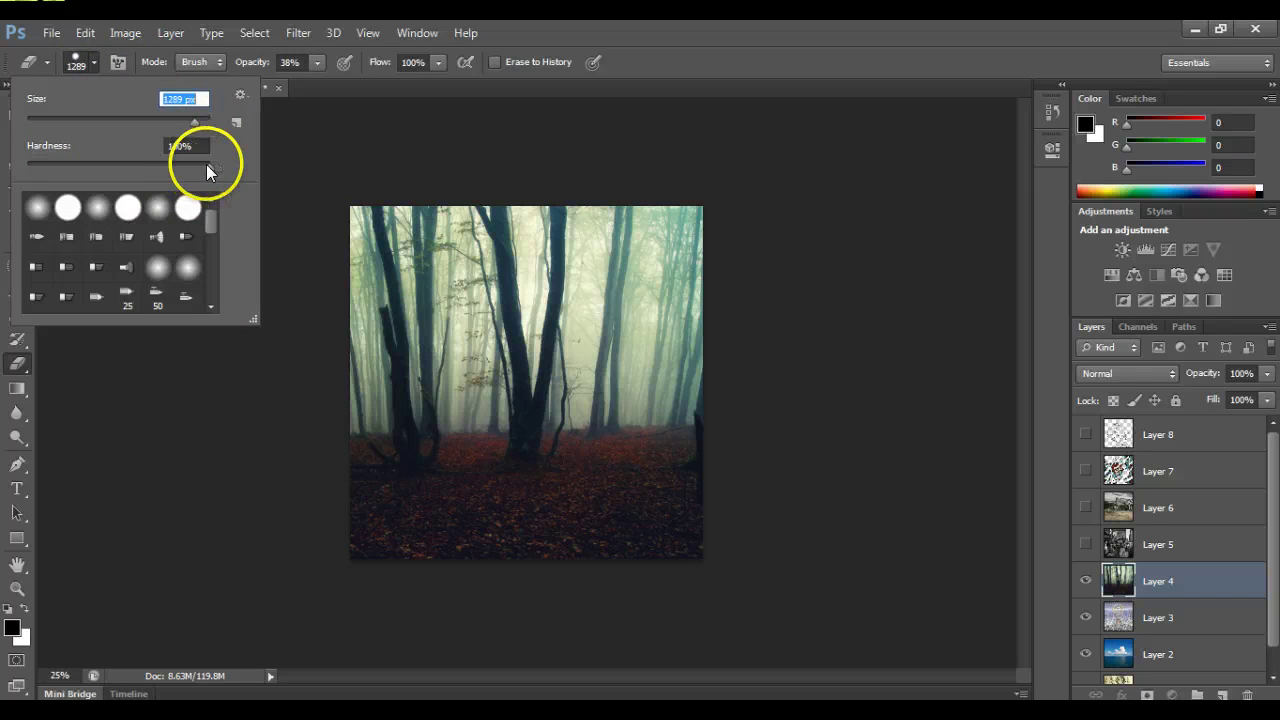
pyautogui.moveTo(208, 167); pyautogui.dragTo(96, 167)
# Erase the middle of the forest image on Layer 4 to reveal the meditating figure and hide the layer.
pyautogui.click(559, 224)
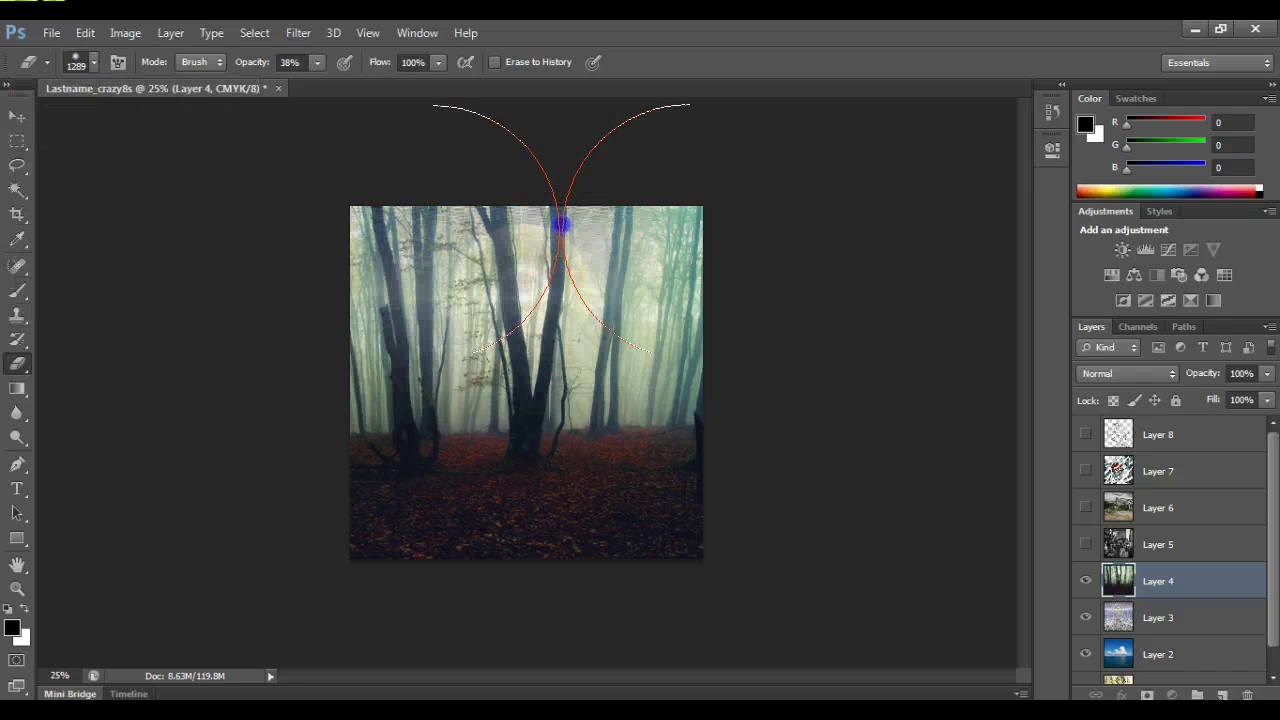
pyautogui.moveTo(491, 317)
pyautogui.mouseDown()
pyautogui.moveTo(531, 357)
pyautogui.moveTo(523, 371)
pyautogui.moveTo(586, 400)
pyautogui.mouseUp()
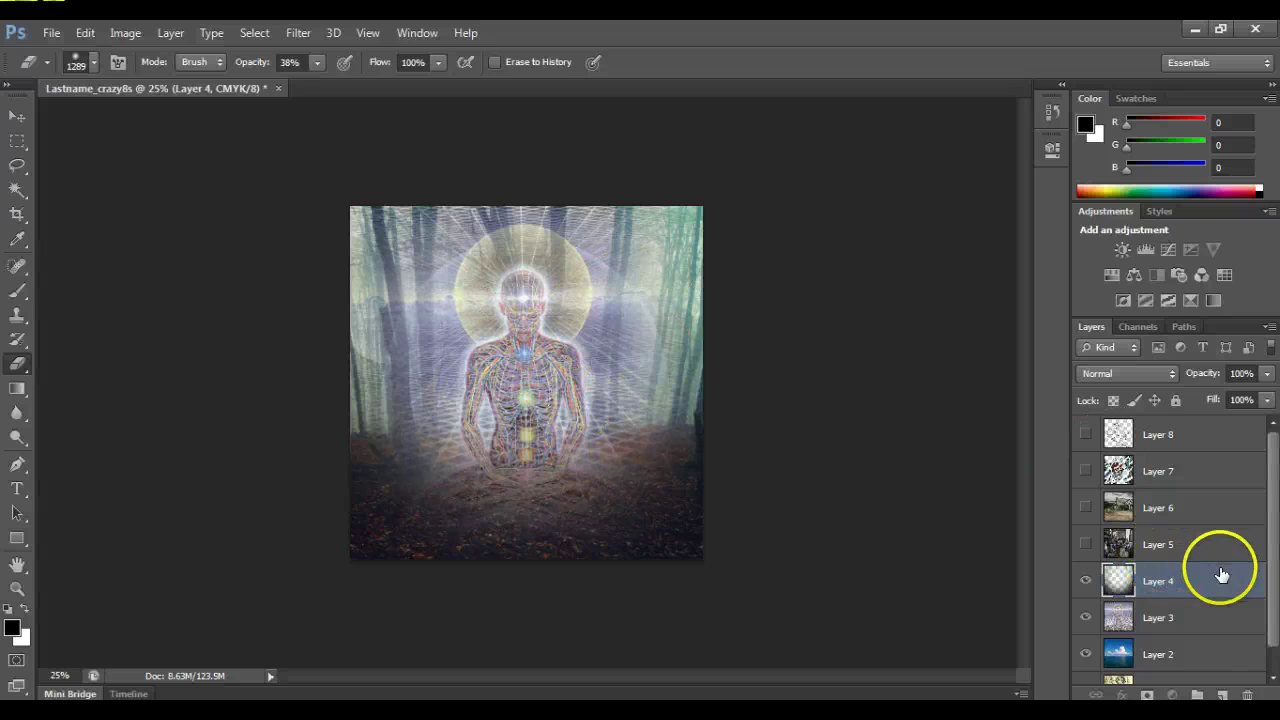
pyautogui.click(1086, 581)
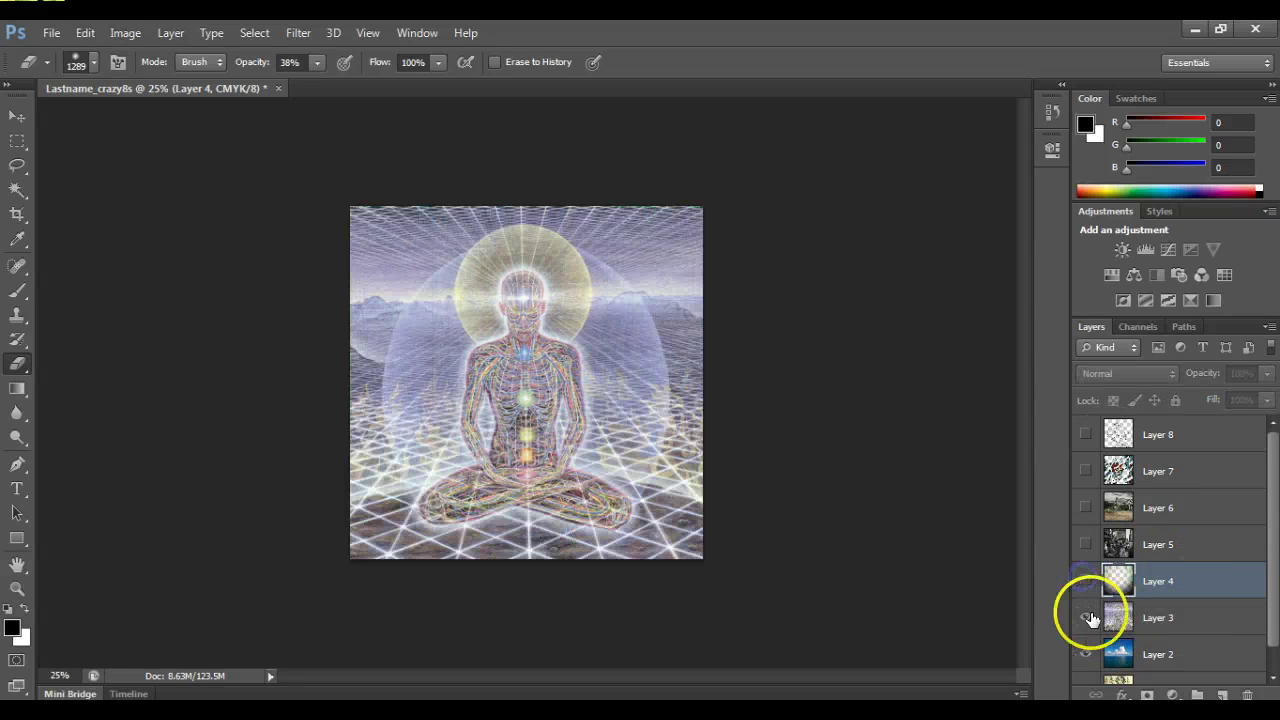
# Hide Layer 3 and softly erase the middle and upper part of the ocean image on Layer 2 to reveal the drawings underneath.
pyautogui.click(1084, 617)
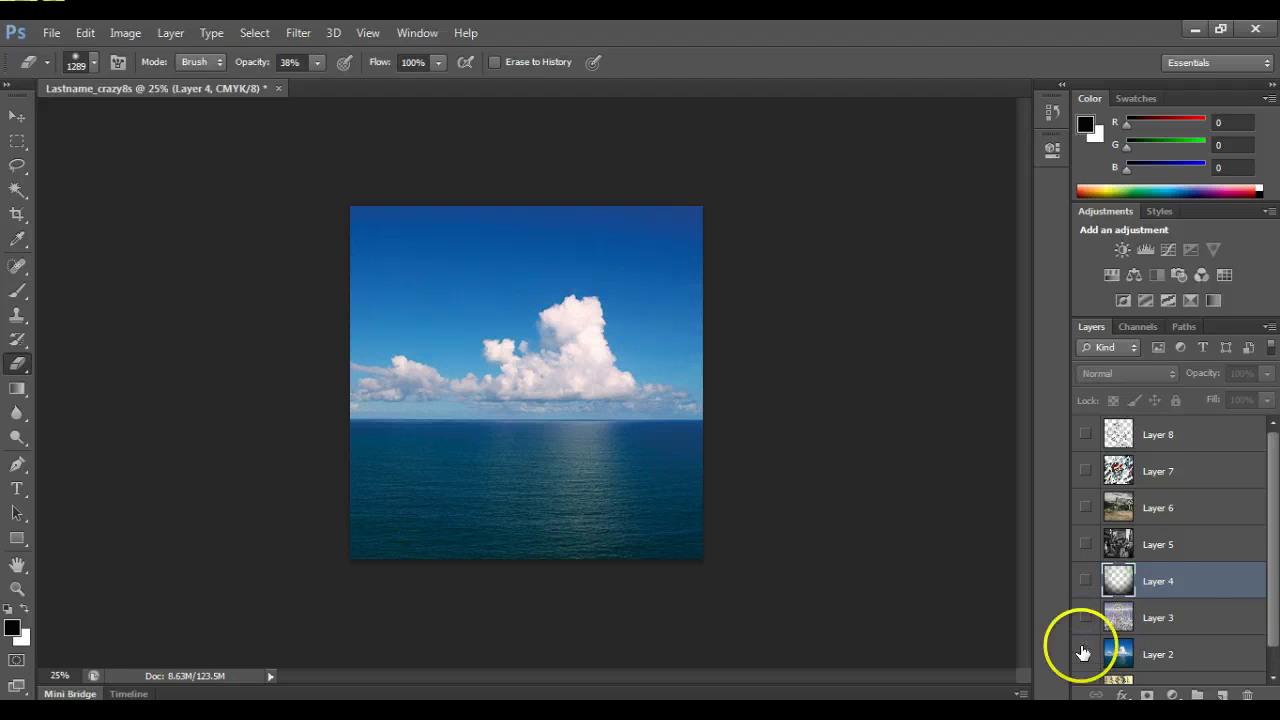
pyautogui.click(1123, 610)
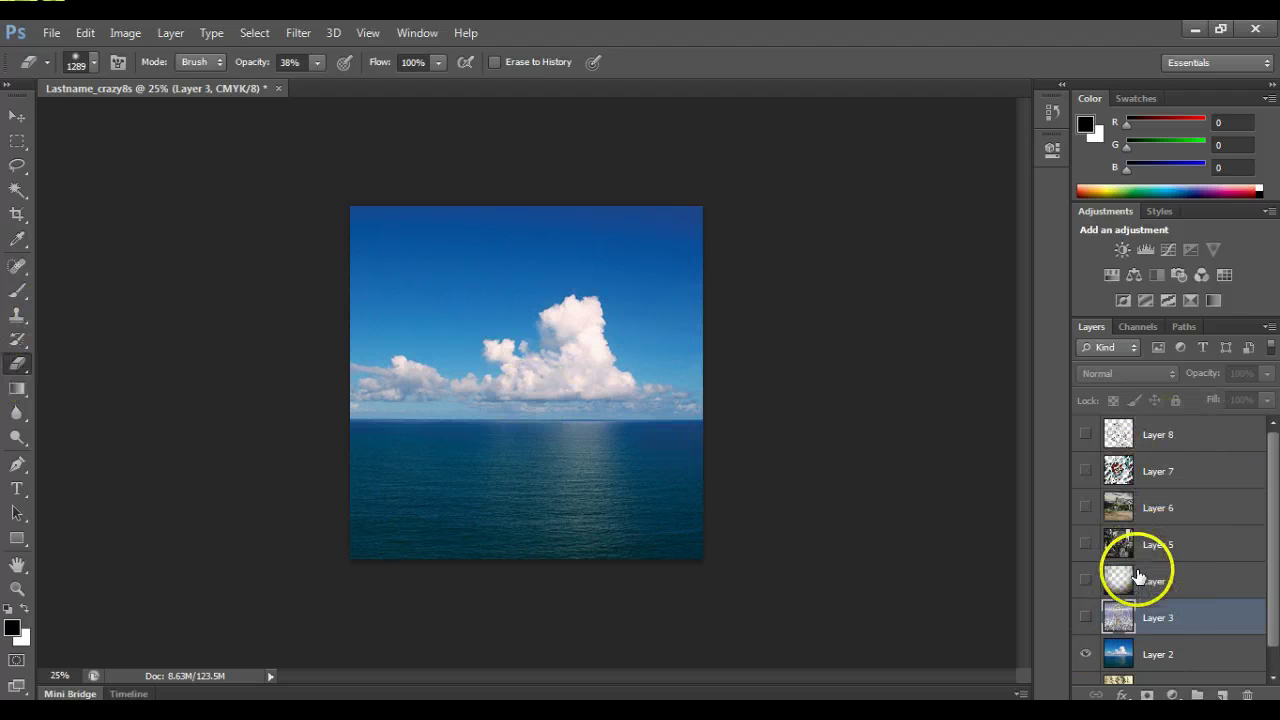
pyautogui.click(1197, 652)
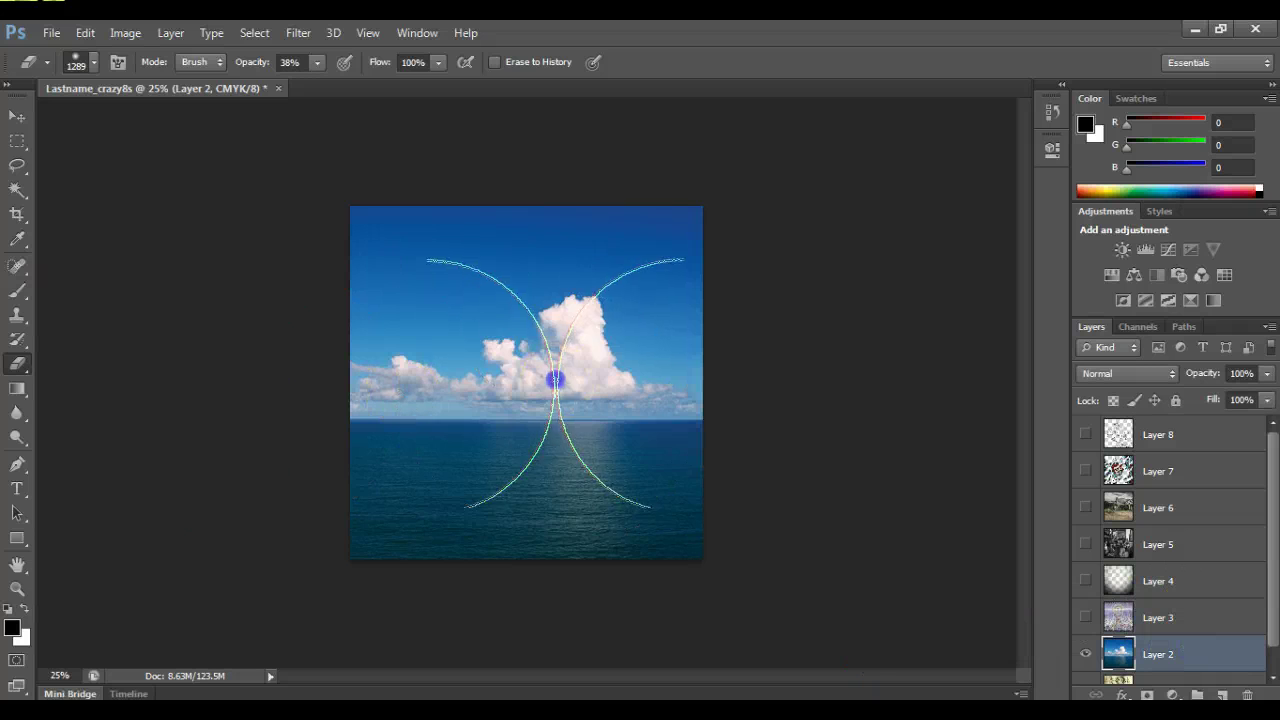
pyautogui.click(553, 378)
pyautogui.click(457, 363)
pyautogui.click(420, 335)
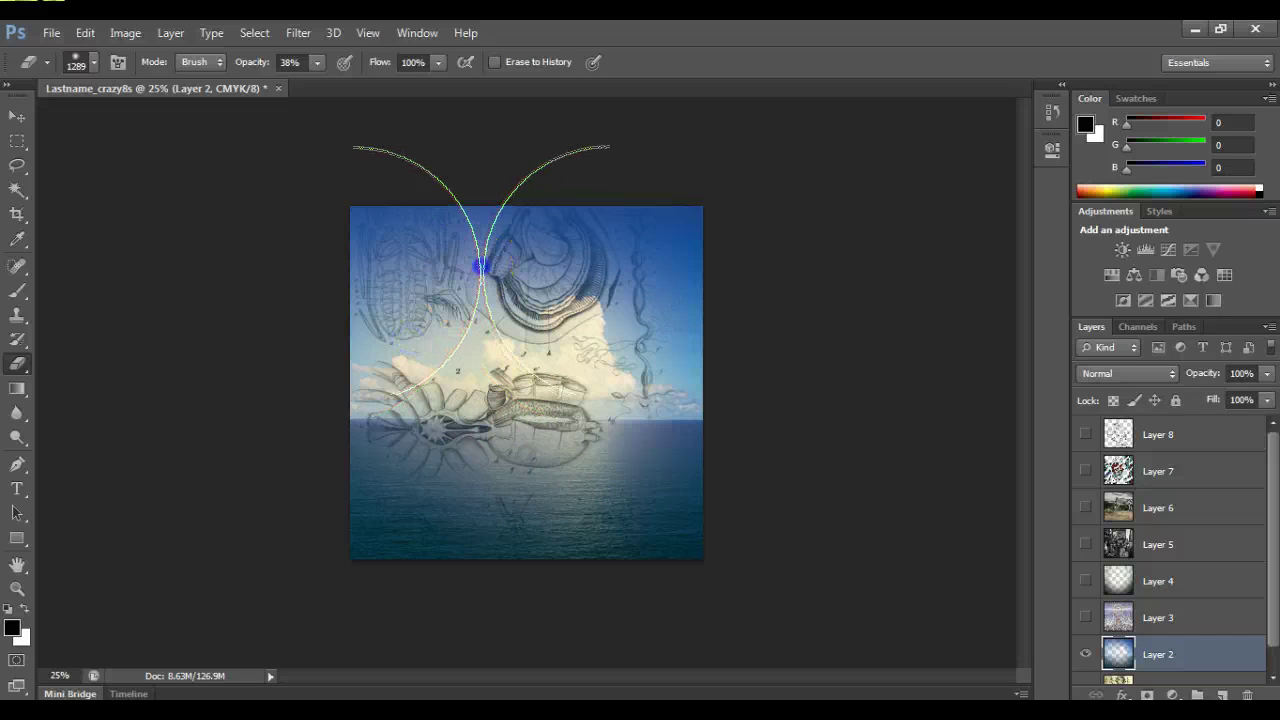
pyautogui.click(490, 271)
pyautogui.click(500, 272)
pyautogui.click(513, 263)
pyautogui.click(518, 261)
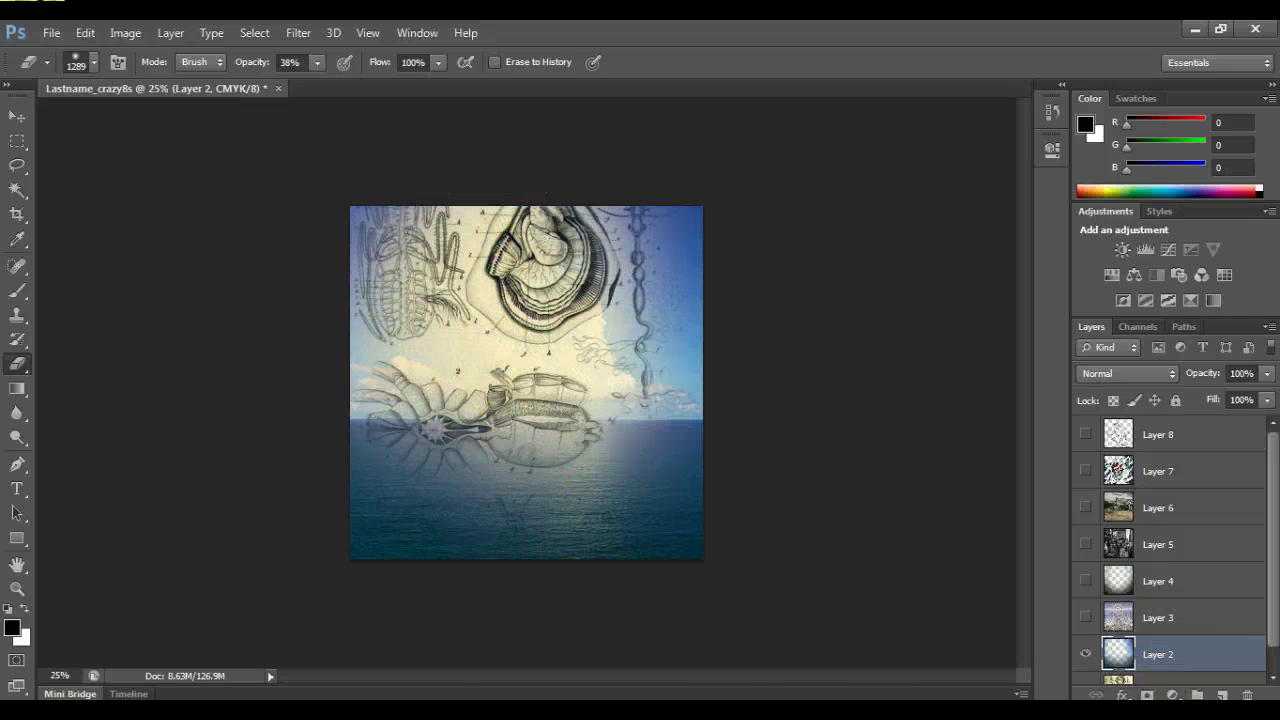
# Make Layers 3 to 8 visible again.
pyautogui.click(1085, 617)
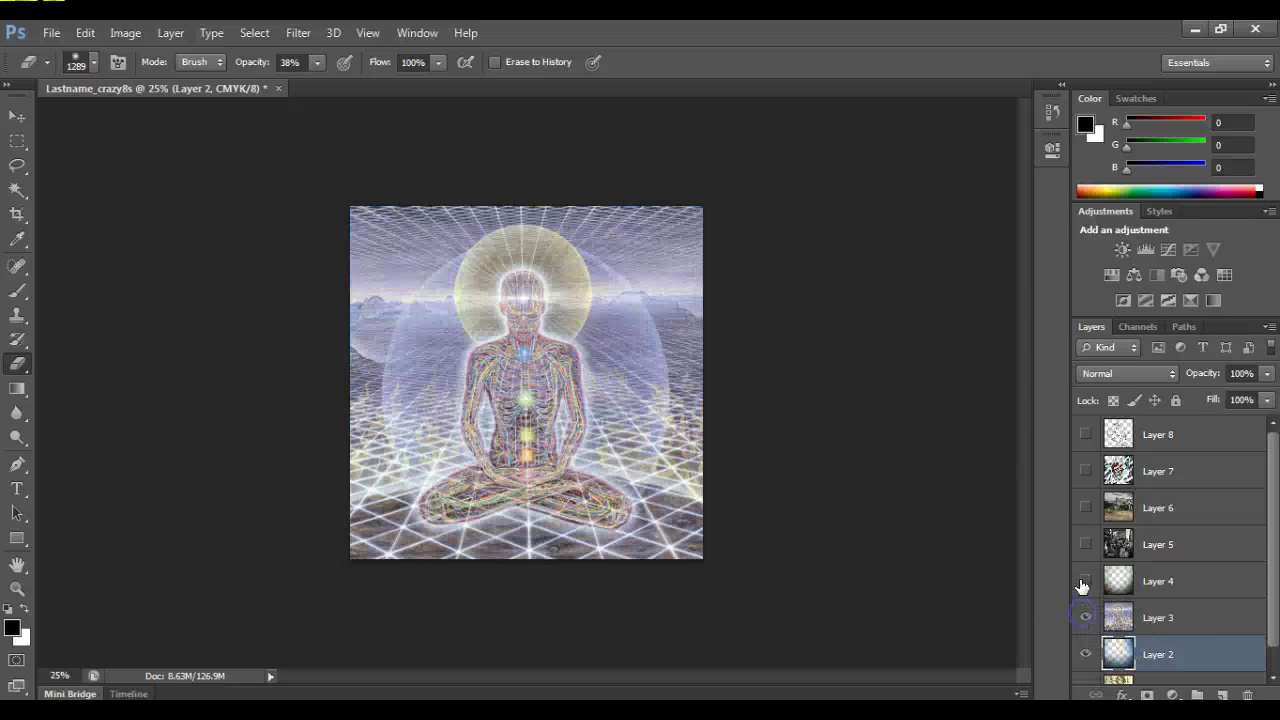
pyautogui.moveTo(1085, 580); pyautogui.dragTo(1081, 481)
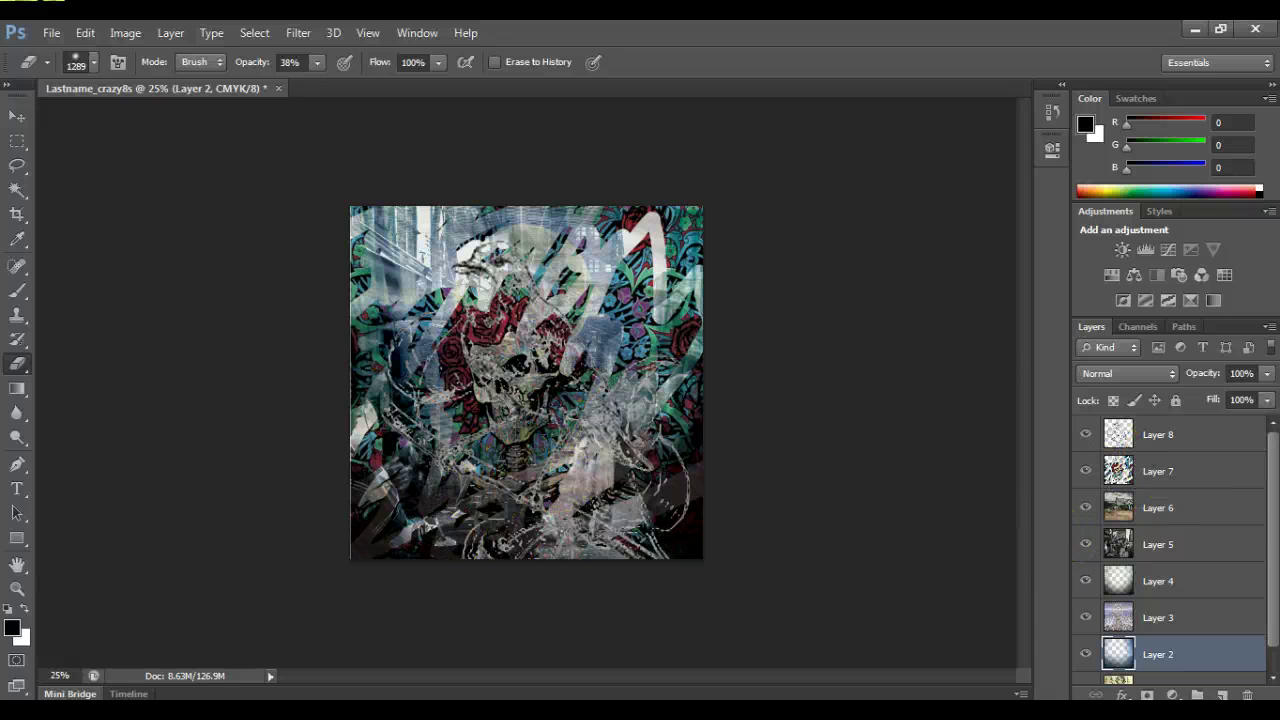
# Compare the collage with and without Layers 7 and 8, leaving Layer 7 shown and Layer 8 hidden.
pyautogui.click(1086, 470)
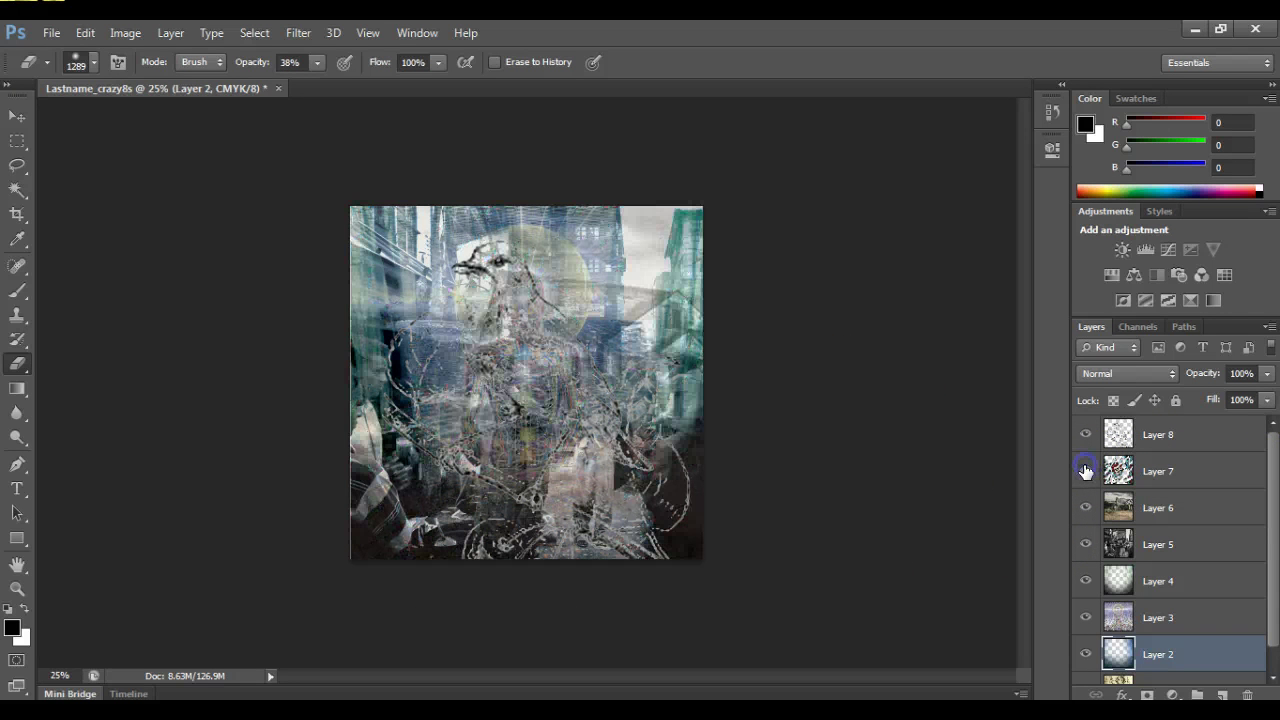
pyautogui.click(1086, 470)
pyautogui.click(1086, 433)
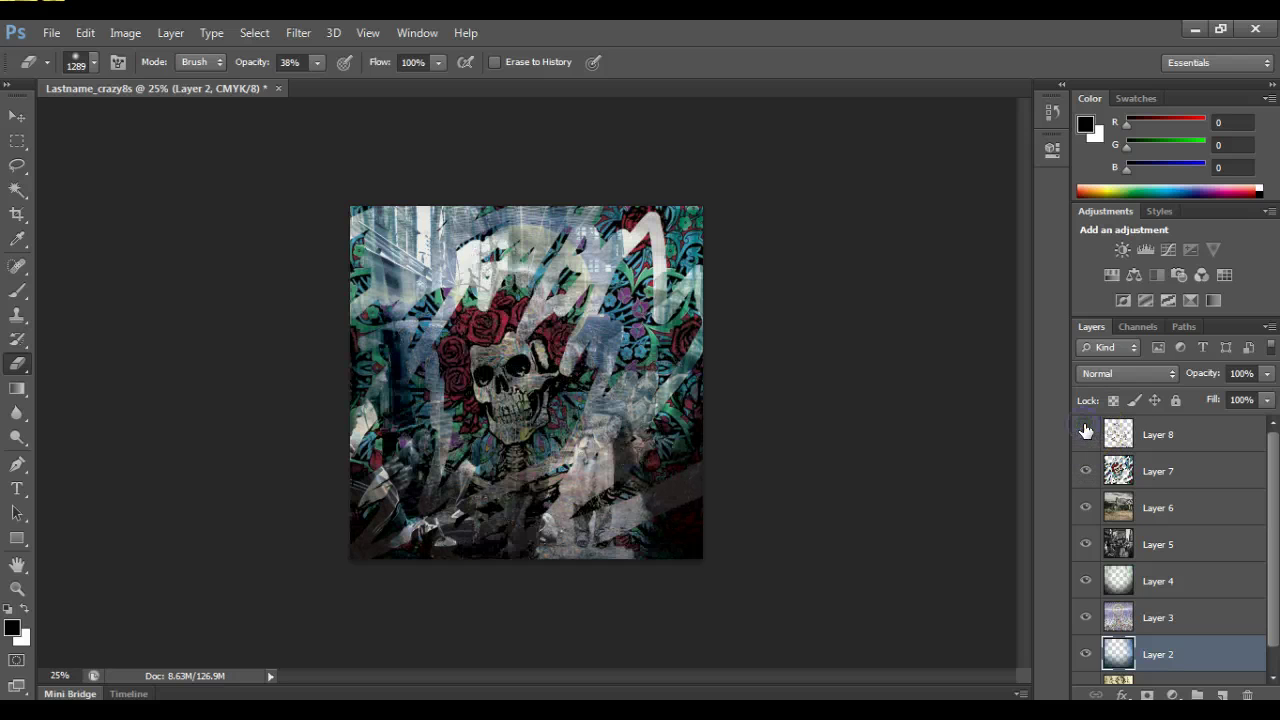
pyautogui.click(1086, 431)
pyautogui.click(1085, 431)
pyautogui.click(1085, 470)
pyautogui.click(1085, 470)
pyautogui.click(1085, 470)
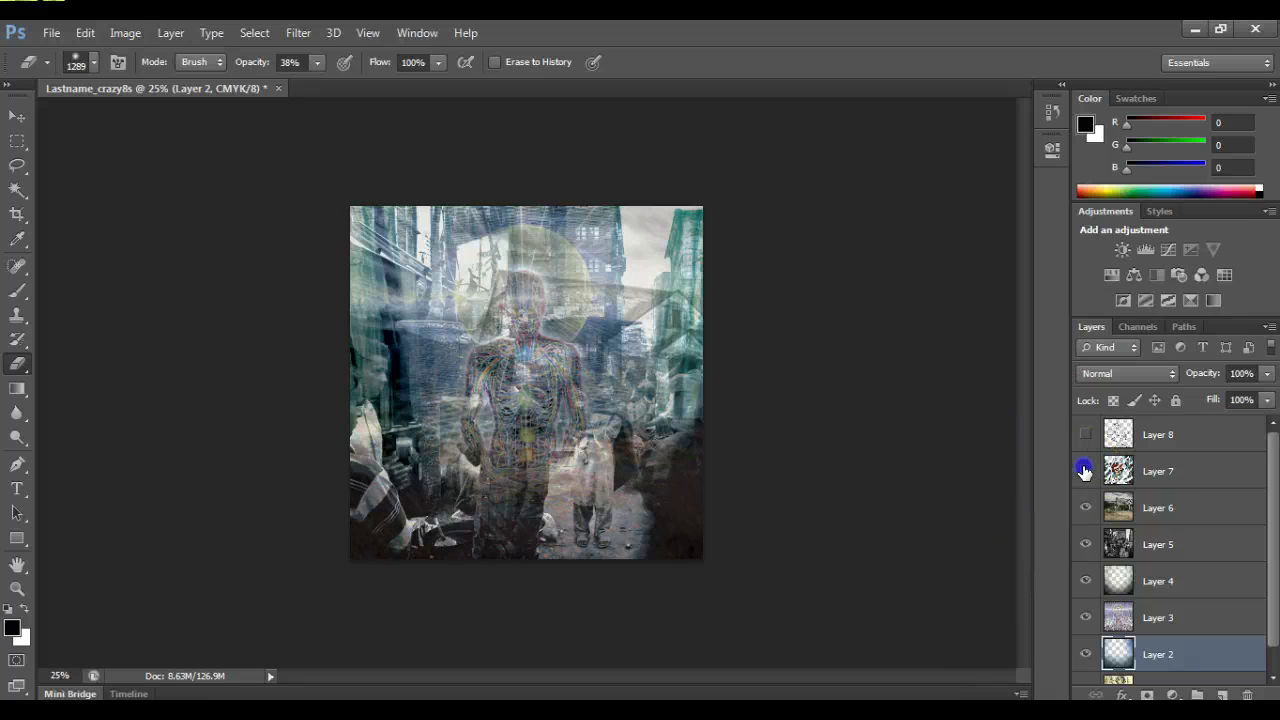
pyautogui.click(1085, 470)
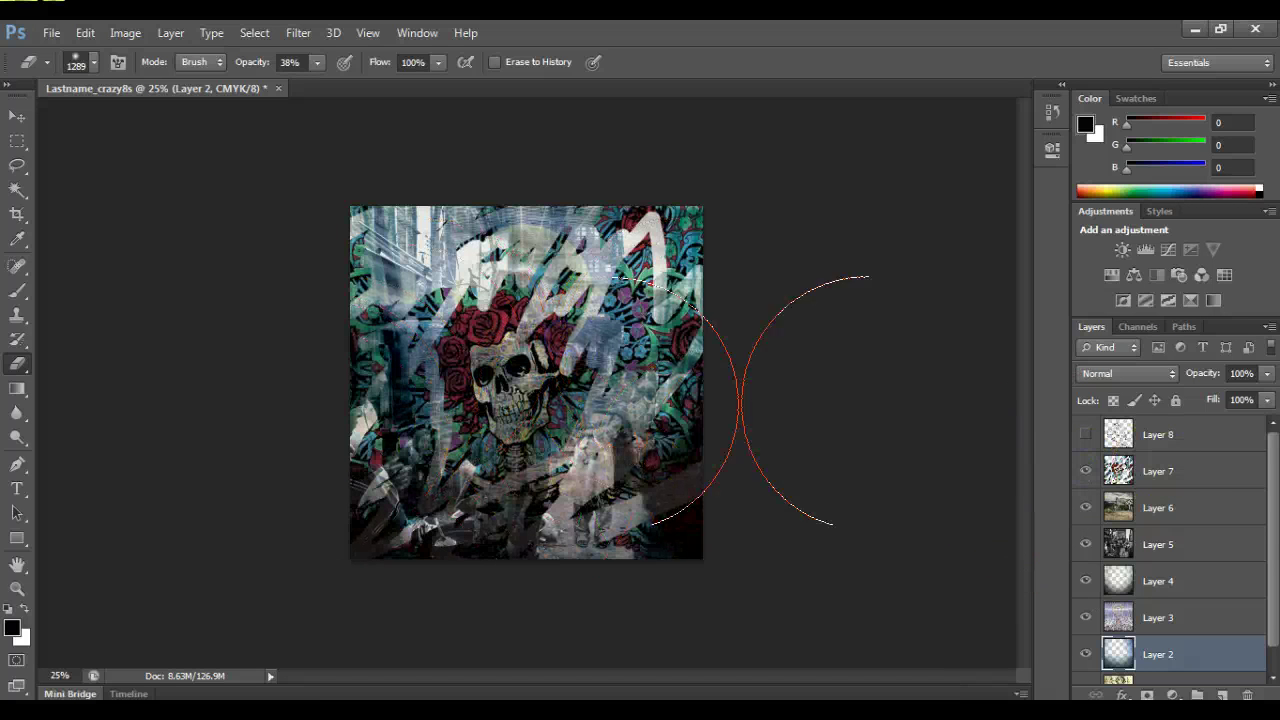
# Erase the skeleton in the middle of Layer 7 with the large soft Eraser and compare the collage with and without Layer 8.
pyautogui.click(1160, 470)
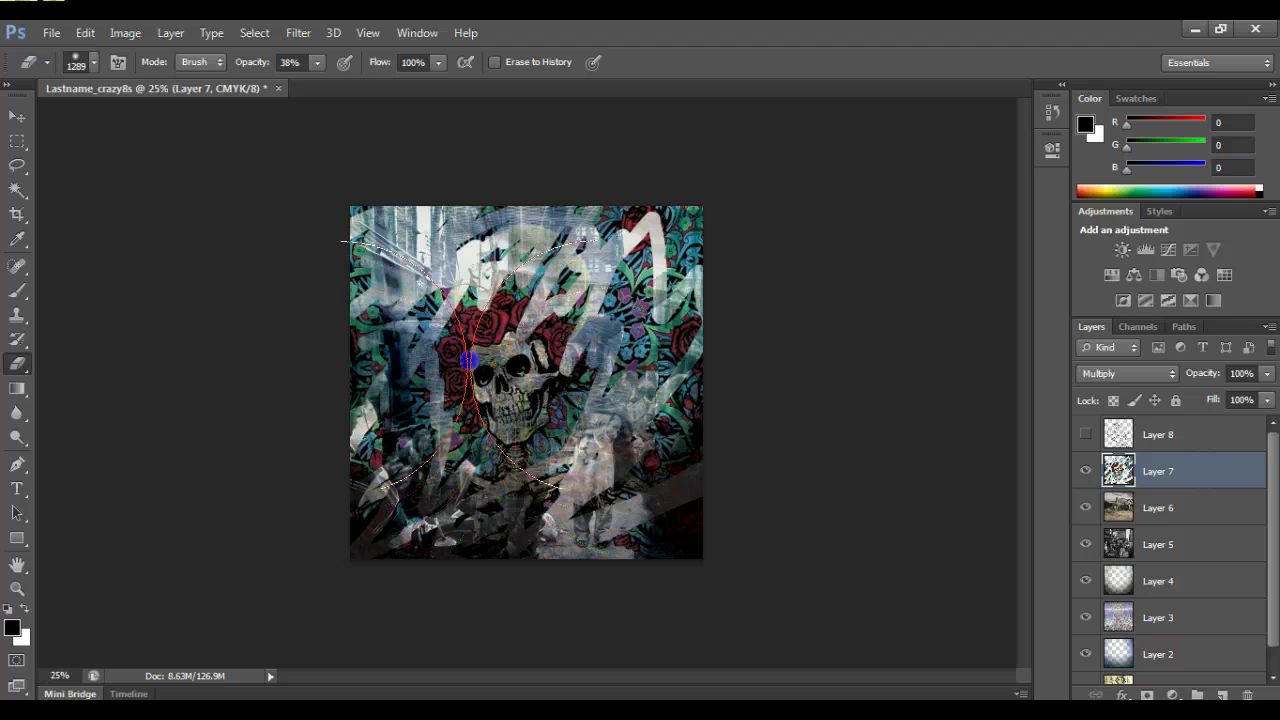
pyautogui.moveTo(466, 366)
pyautogui.mouseDown()
pyautogui.moveTo(490, 362)
pyautogui.moveTo(510, 325)
pyautogui.moveTo(486, 271)
pyautogui.moveTo(529, 380)
pyautogui.moveTo(529, 363)
pyautogui.moveTo(531, 414)
pyautogui.mouseUp()
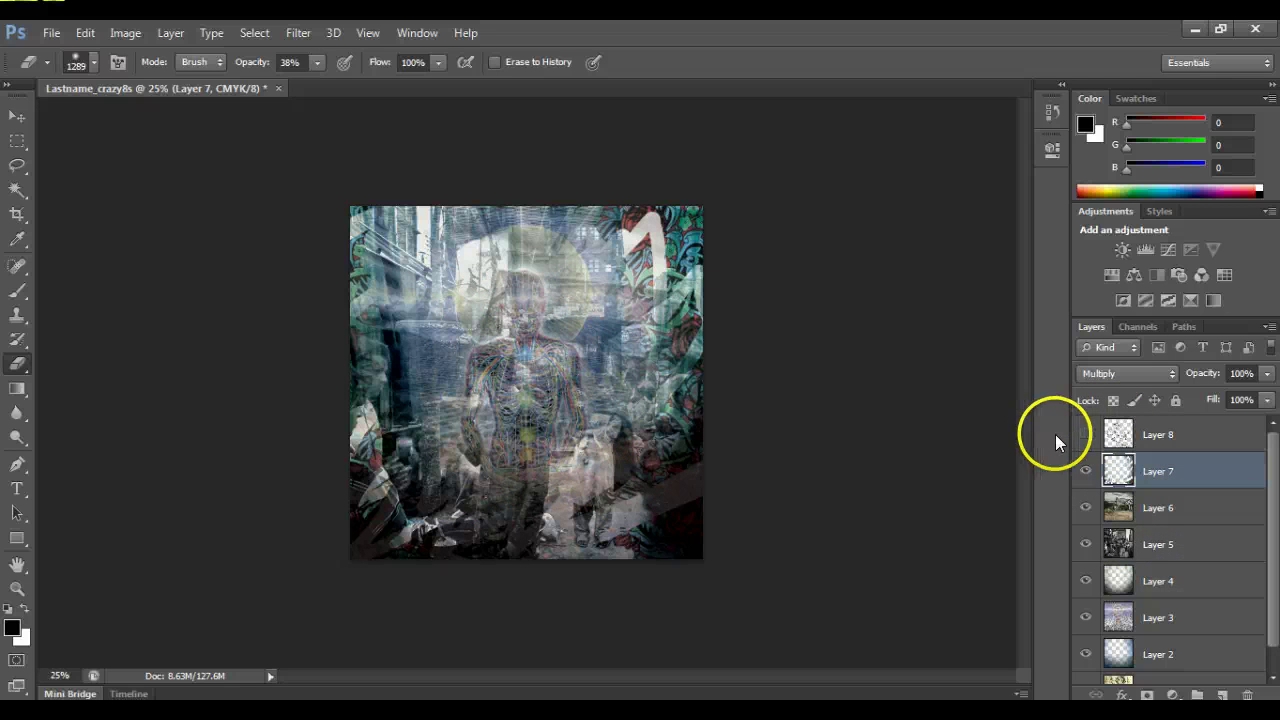
pyautogui.click(1086, 435)
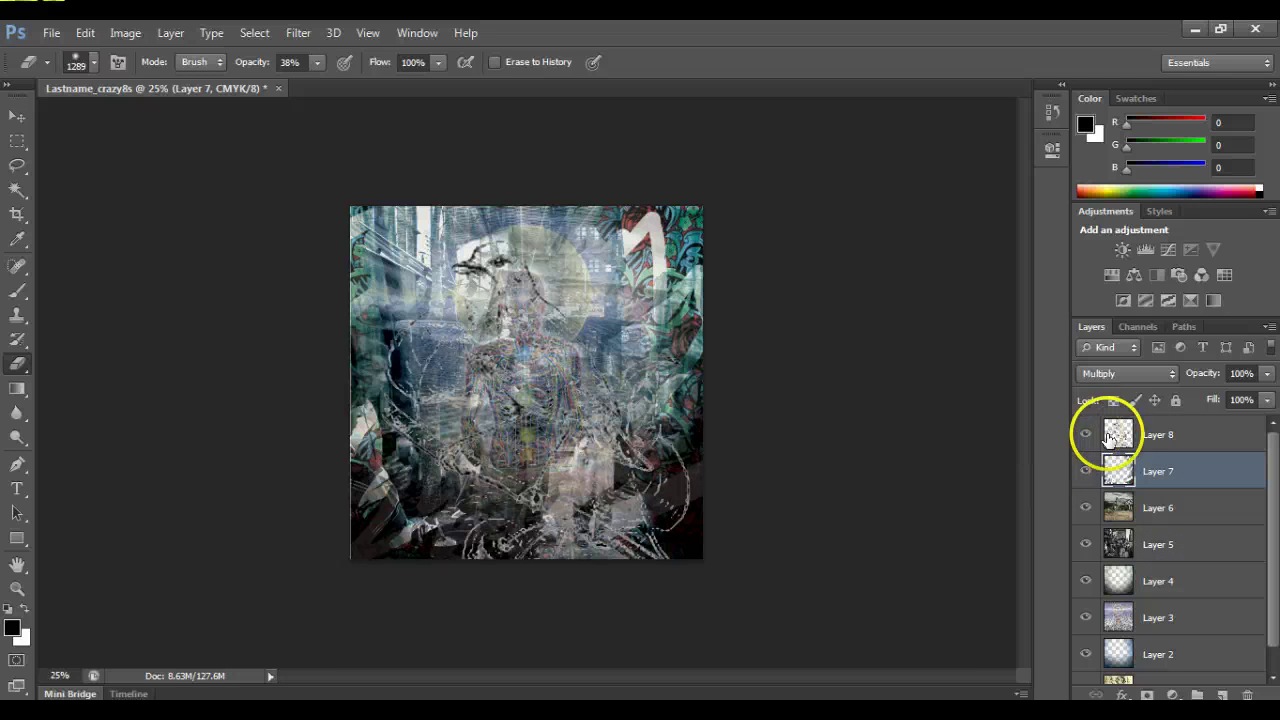
pyautogui.click(1085, 435)
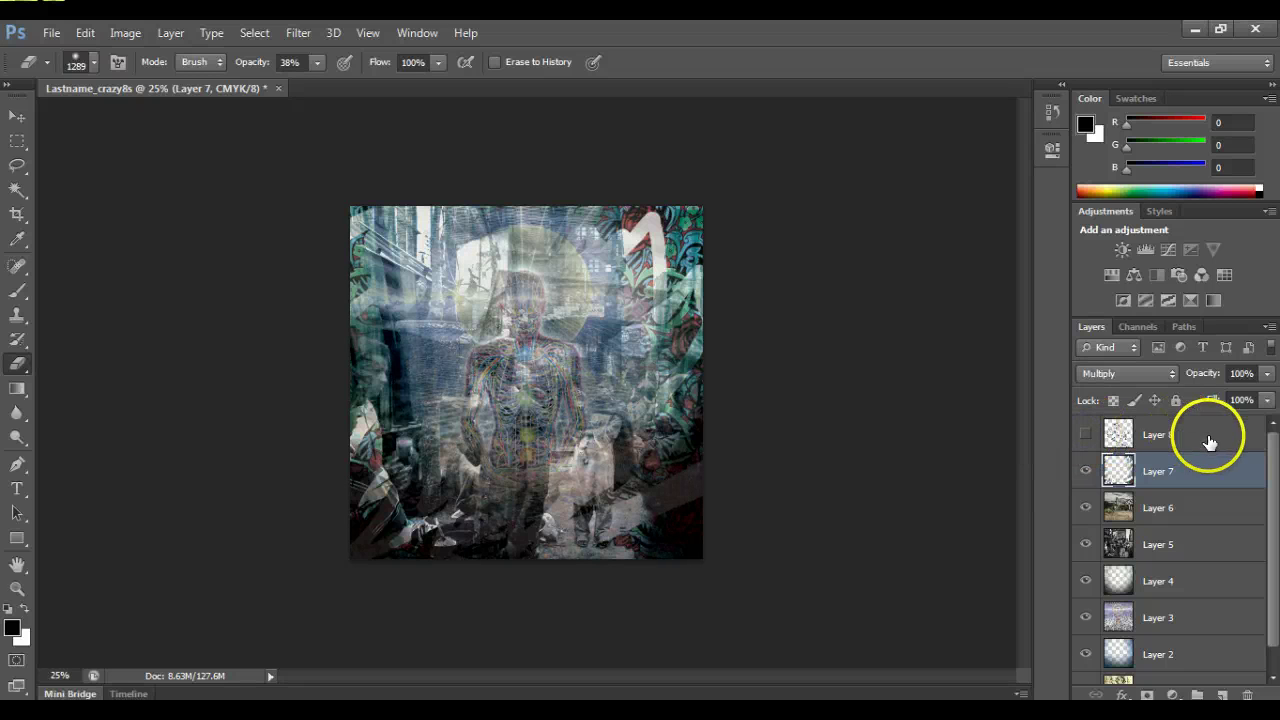
pyautogui.click(1085, 435)
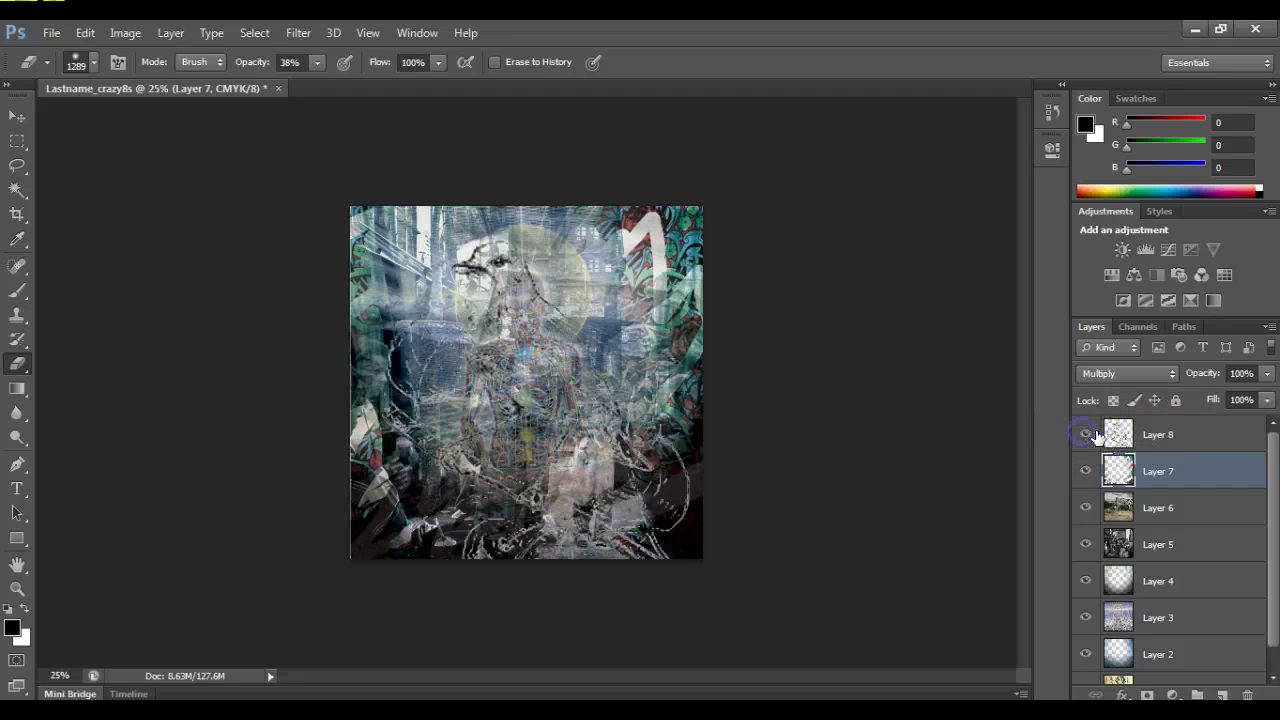
pyautogui.click(1082, 434)
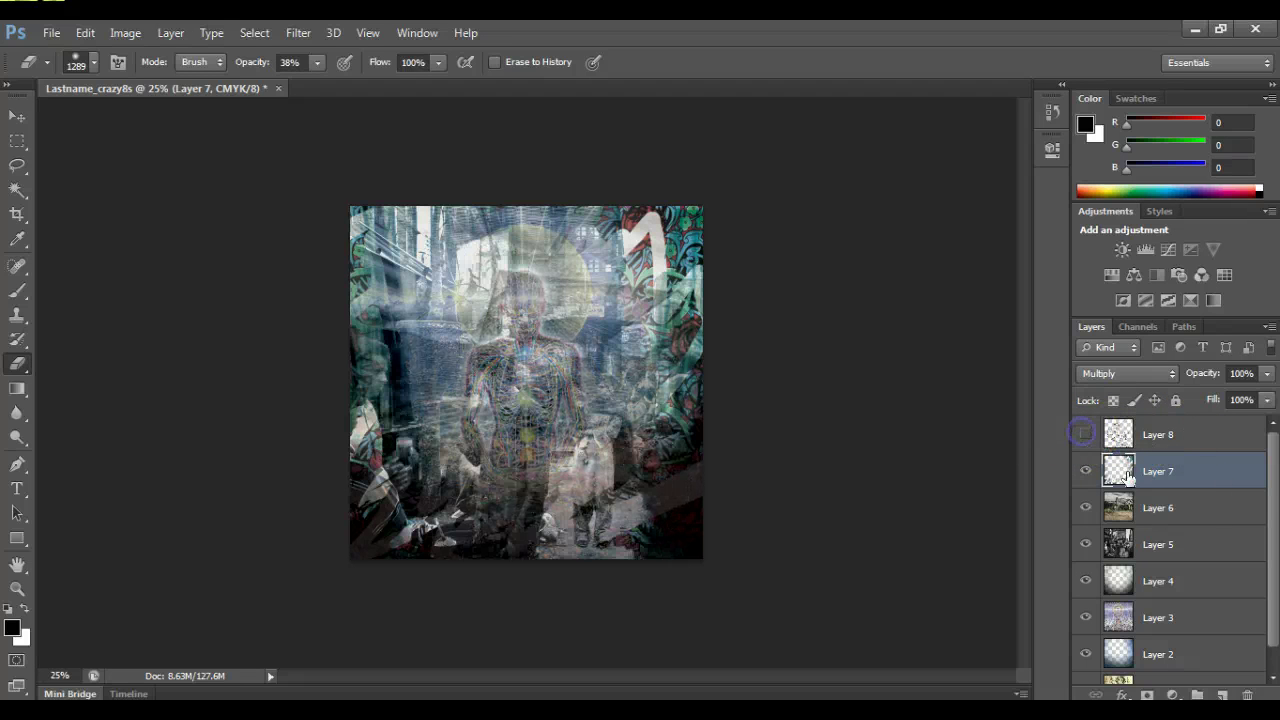
pyautogui.moveTo(1272, 524); pyautogui.dragTo(1276, 558)
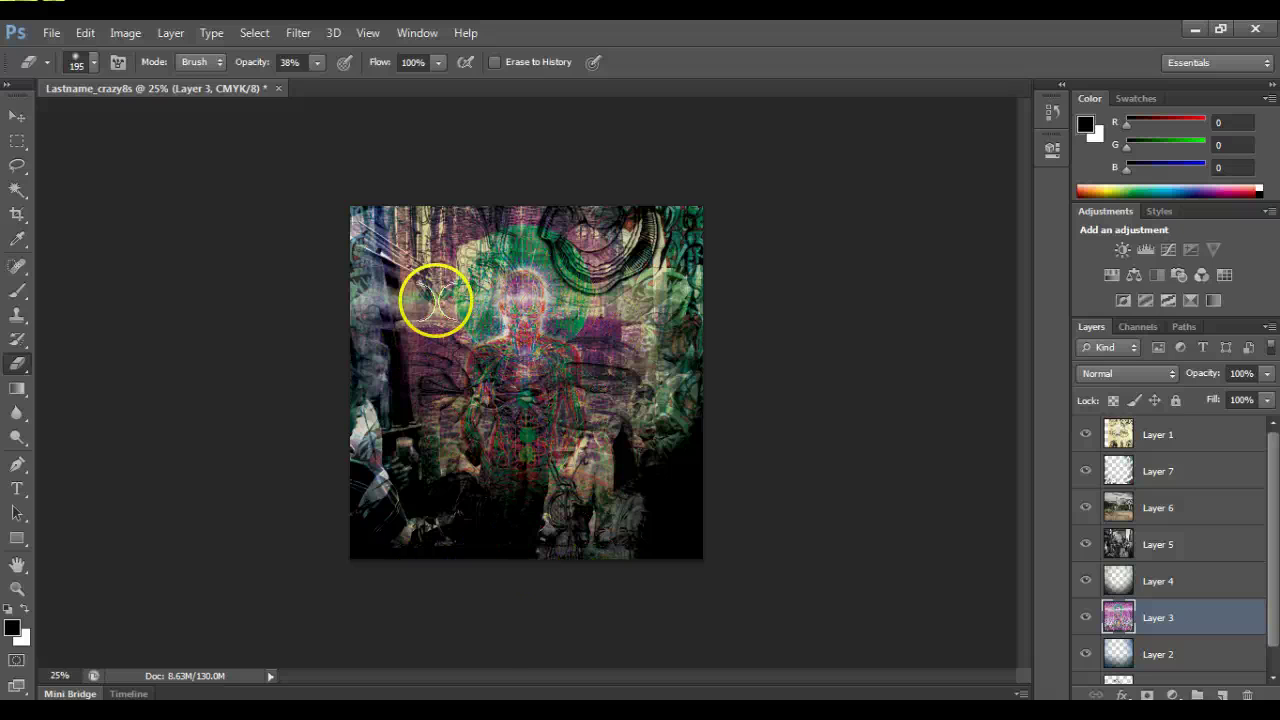
pyautogui.click(125, 32)
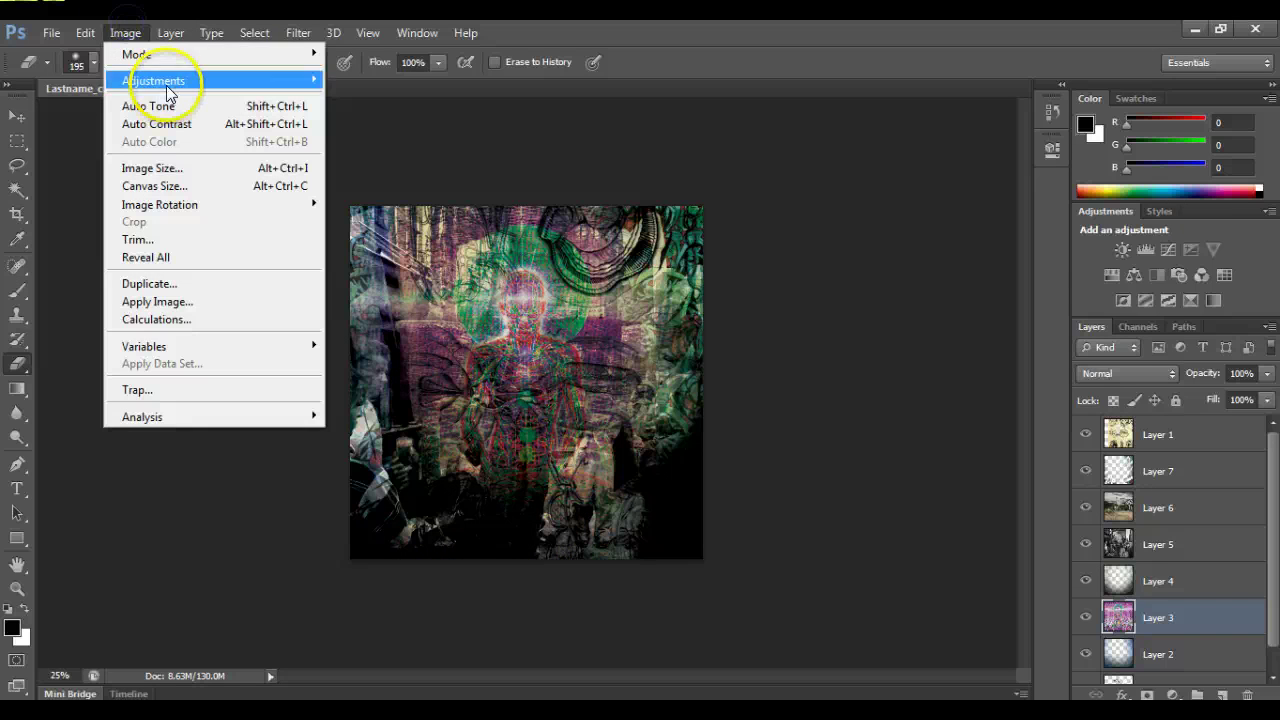
pyautogui.click(143, 33)
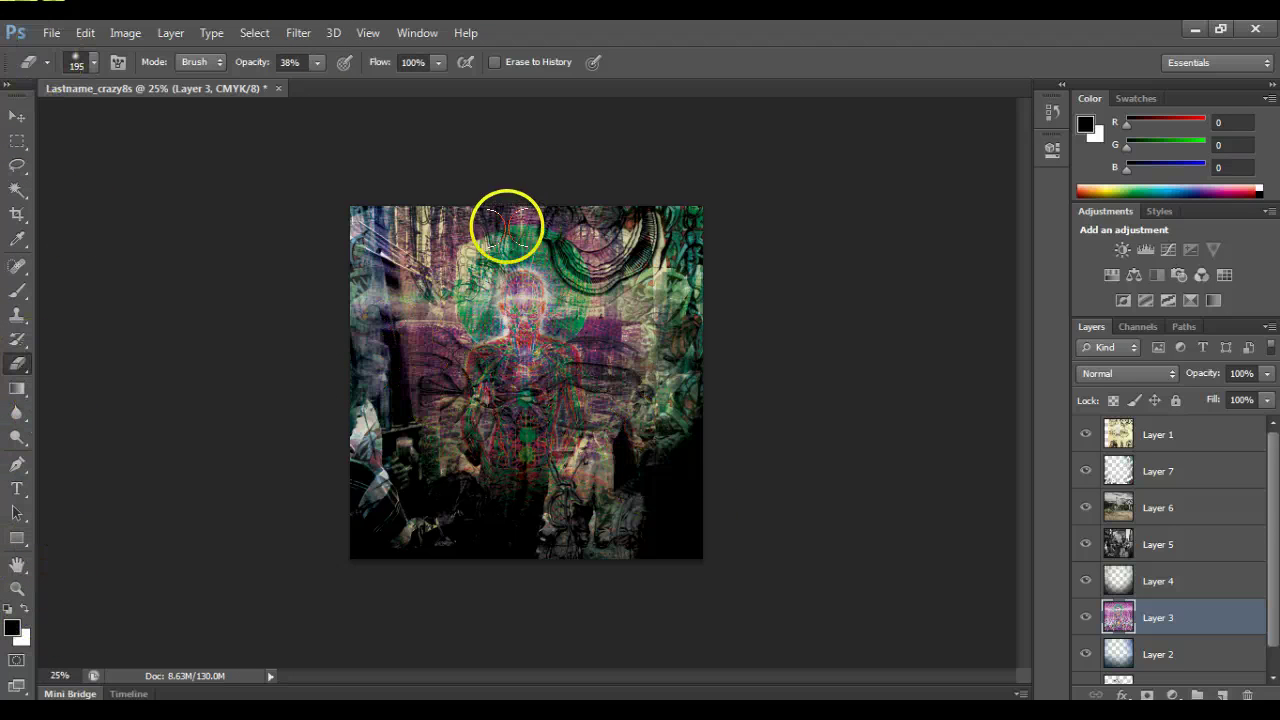
# Save the layered collage as Lastname_crazy8s in Photoshop PSD format in the Crazy 8s folder.
pyautogui.click(54, 37)
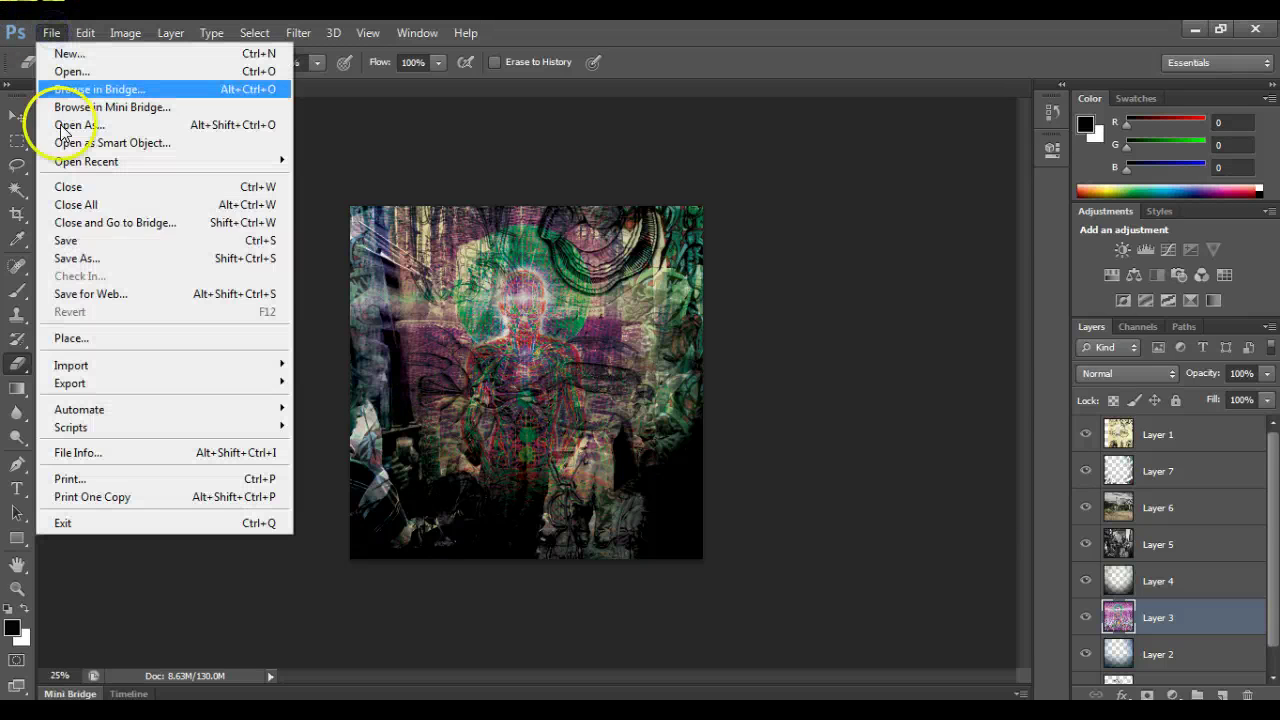
pyautogui.click(78, 254)
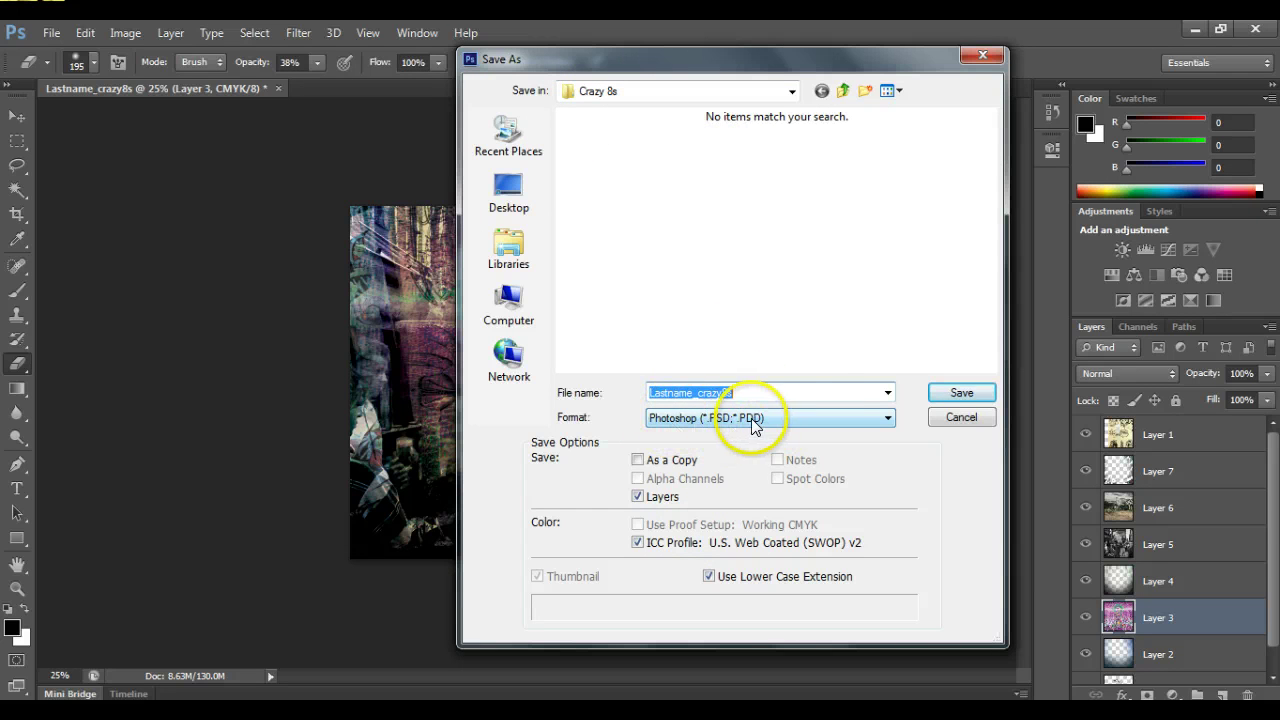
pyautogui.click(961, 394)
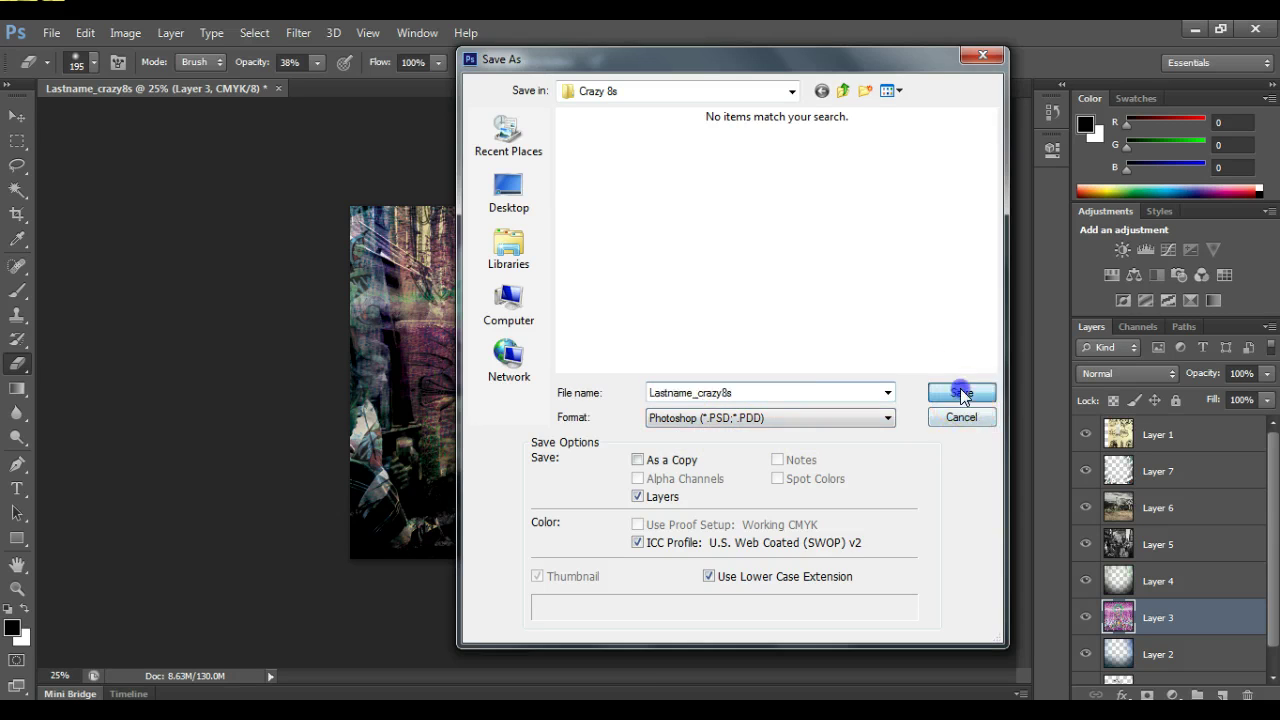
pyautogui.click(864, 229)
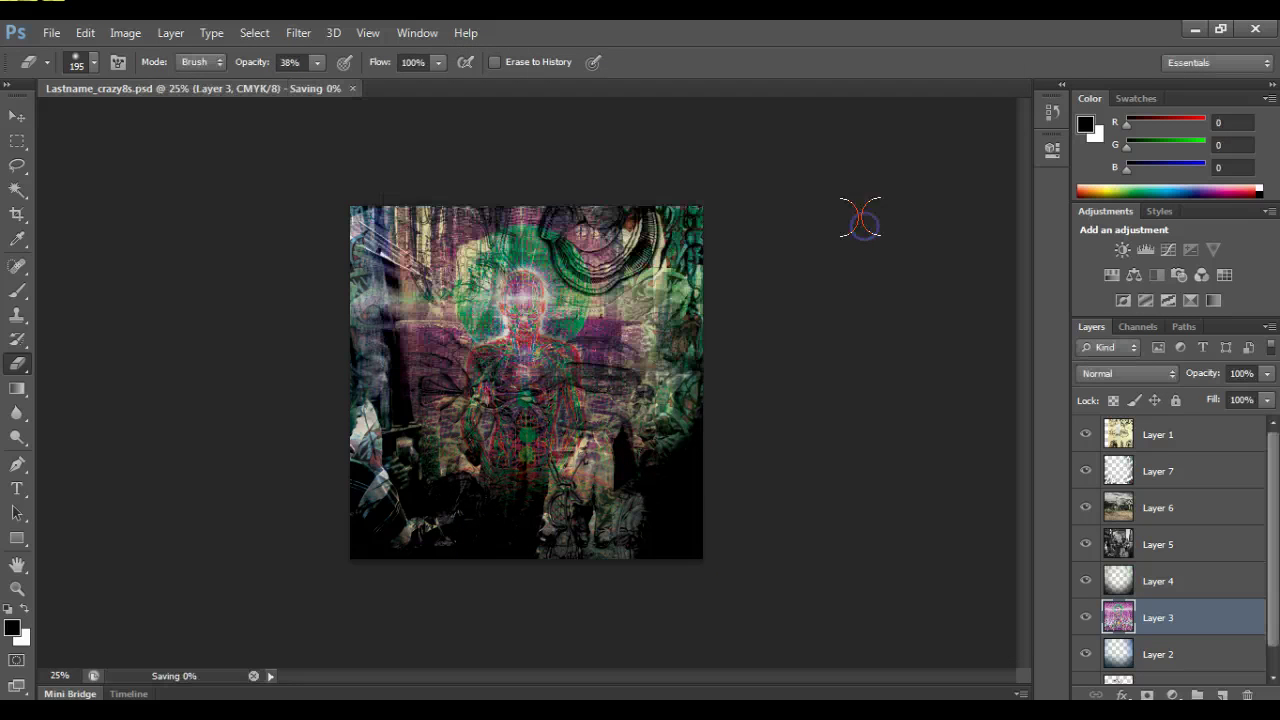
# Save a JPEG copy named Lastname_crazy8s.jpg in the Crazy 8s folder at Maximum quality 10, Baseline Standard, and go to the desktop.
pyautogui.click(53, 33)
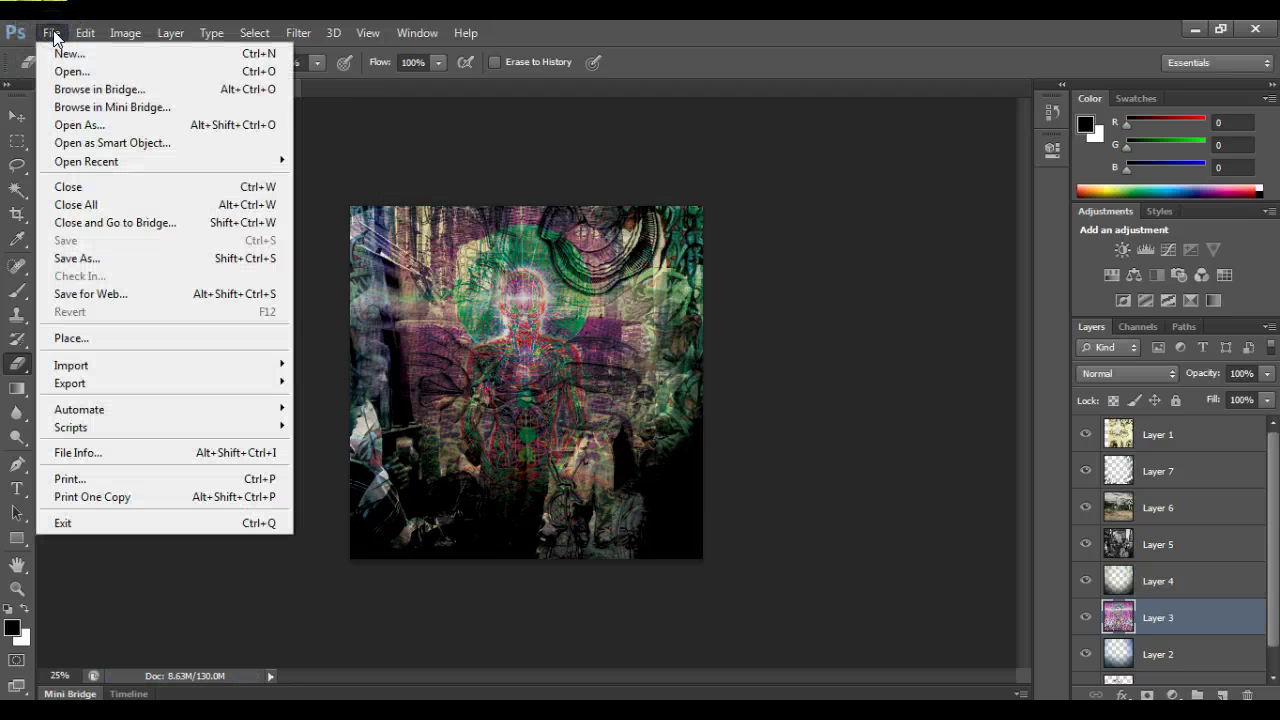
pyautogui.click(80, 258)
pyautogui.click(887, 417)
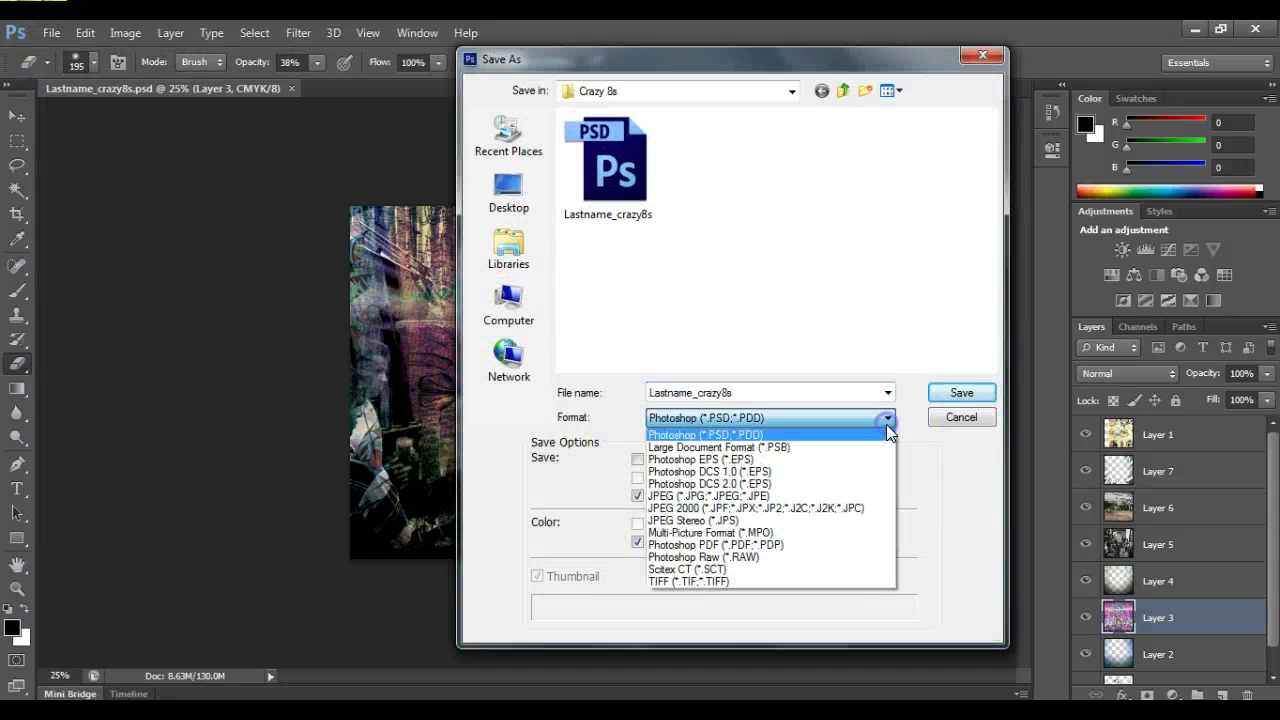
pyautogui.click(705, 495)
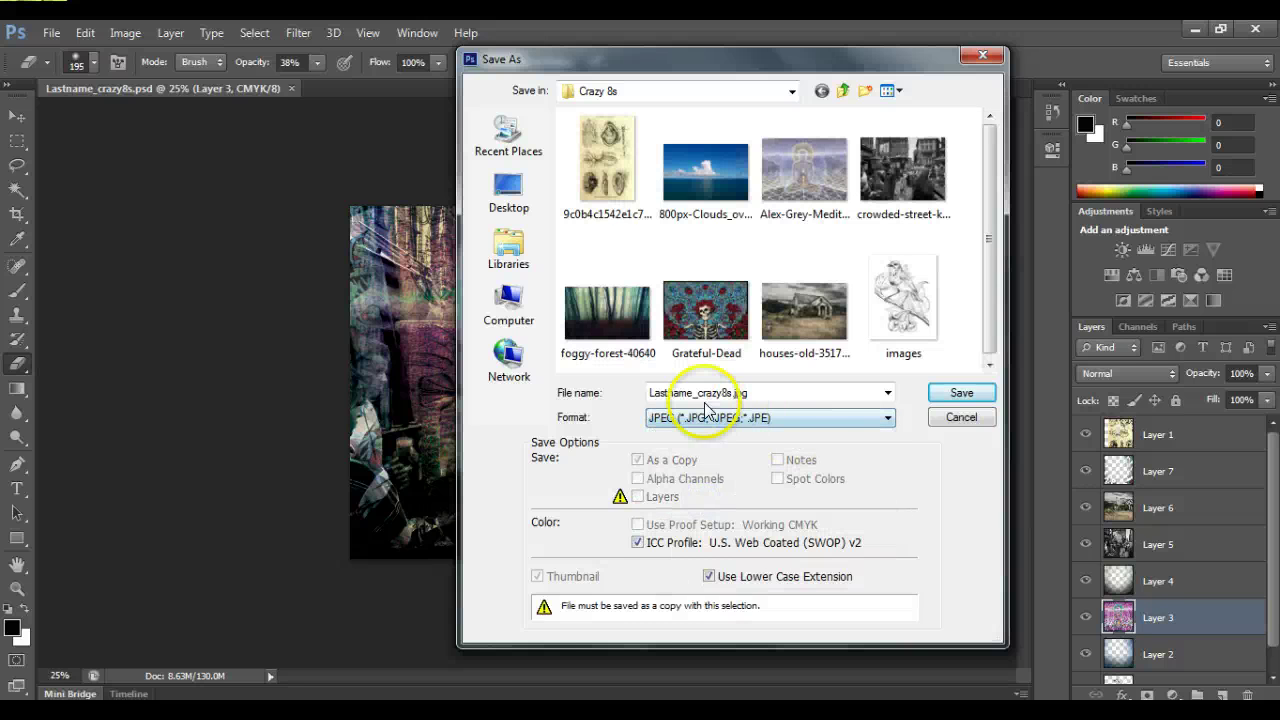
pyautogui.click(959, 393)
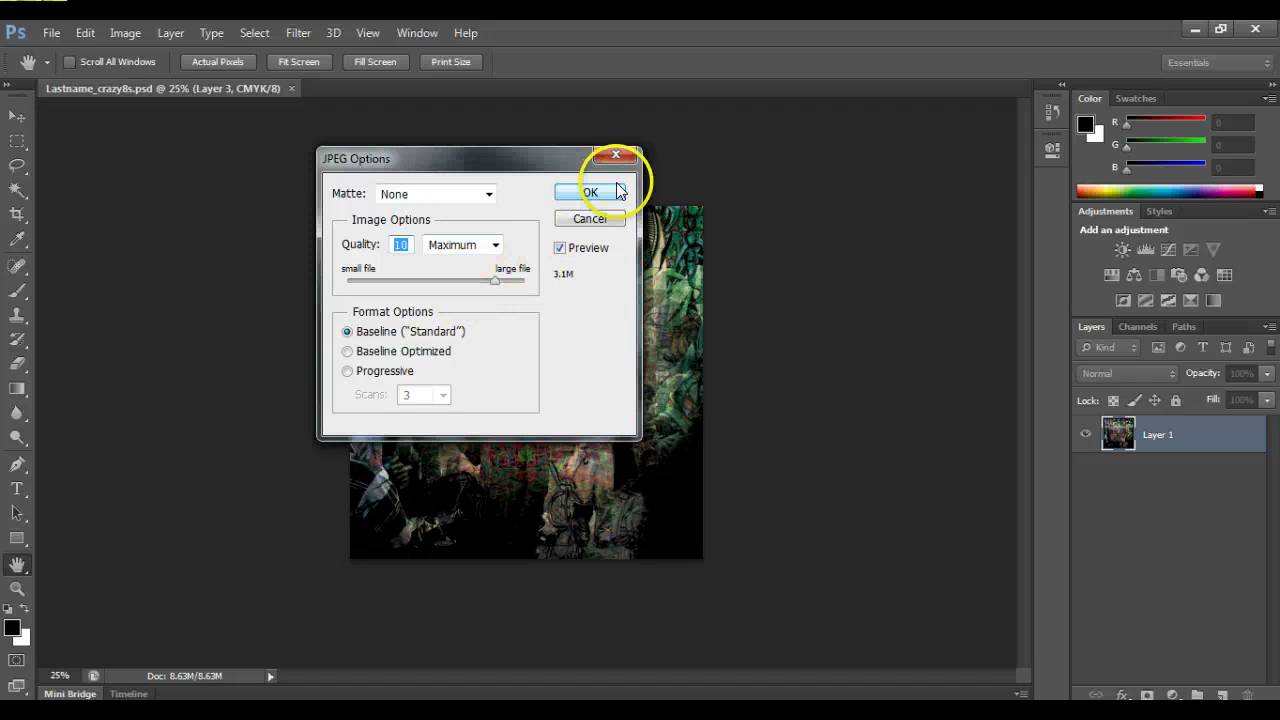
pyautogui.click(590, 192)
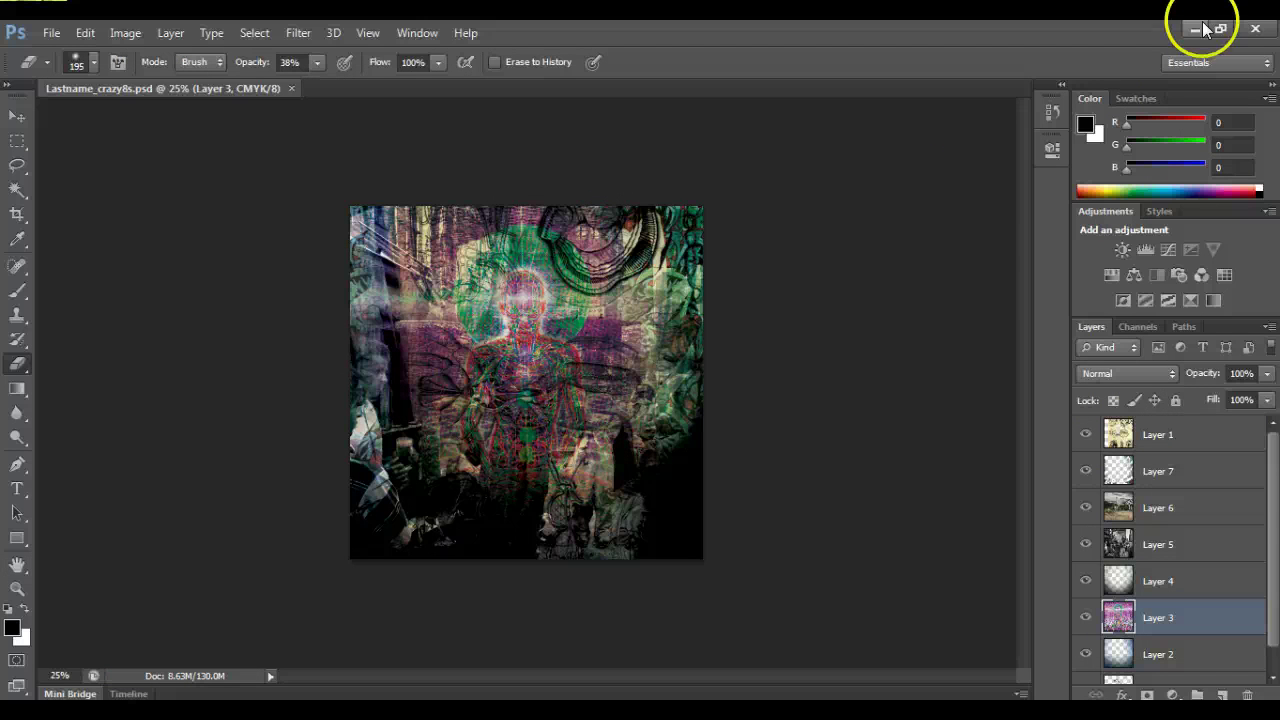
pyautogui.click(1192, 30)
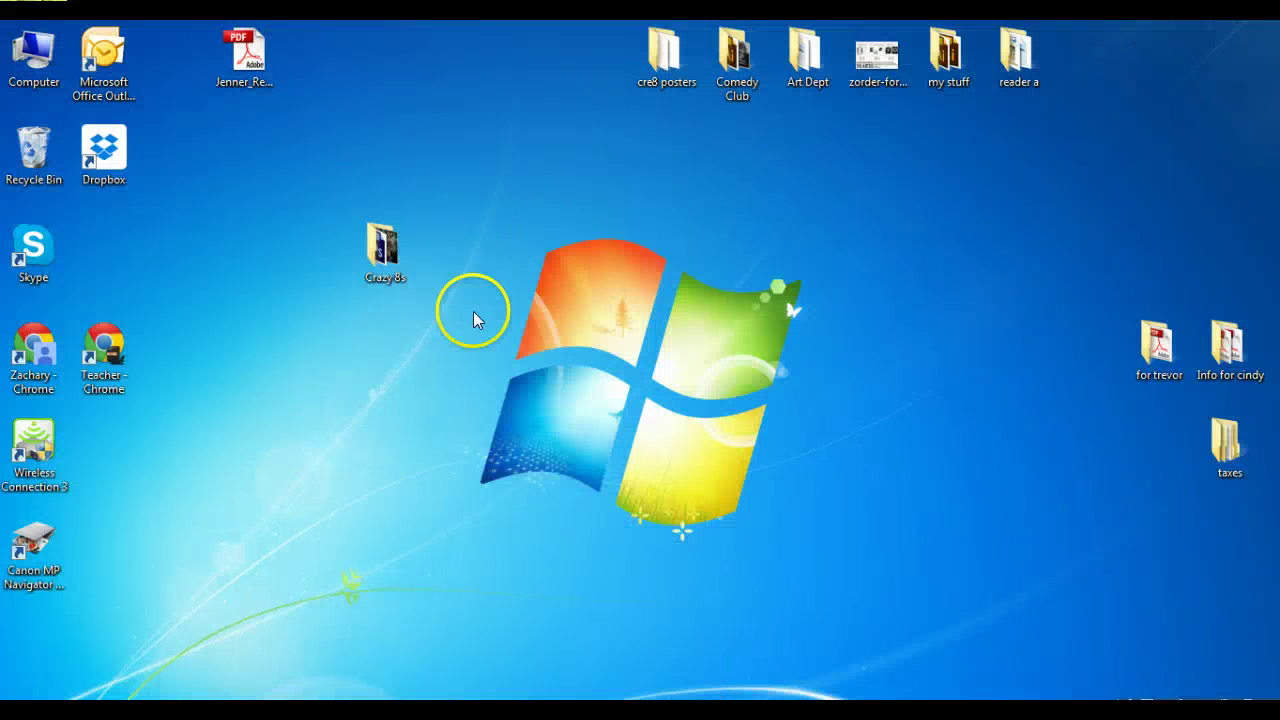